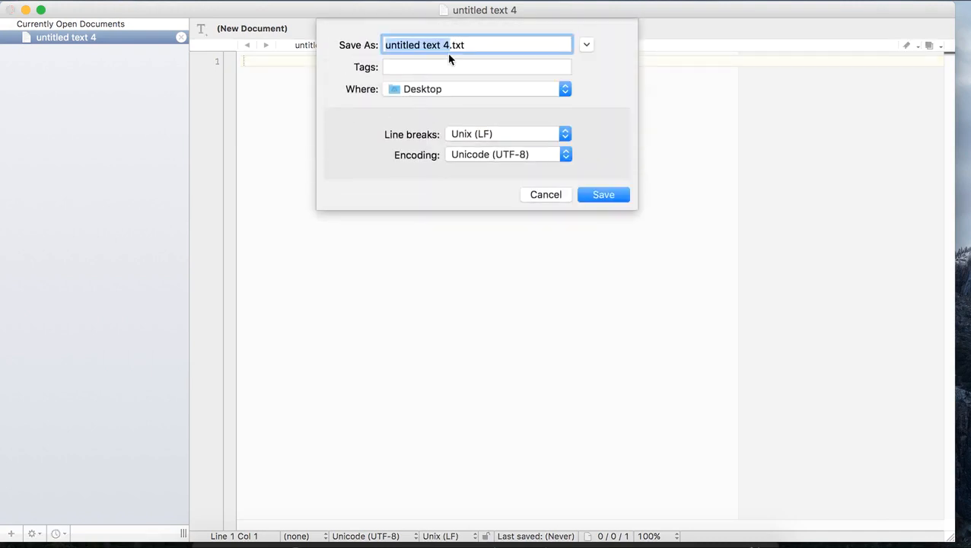
Step: Save the new empty document on the Desktop as Hello.java
text(Hello)
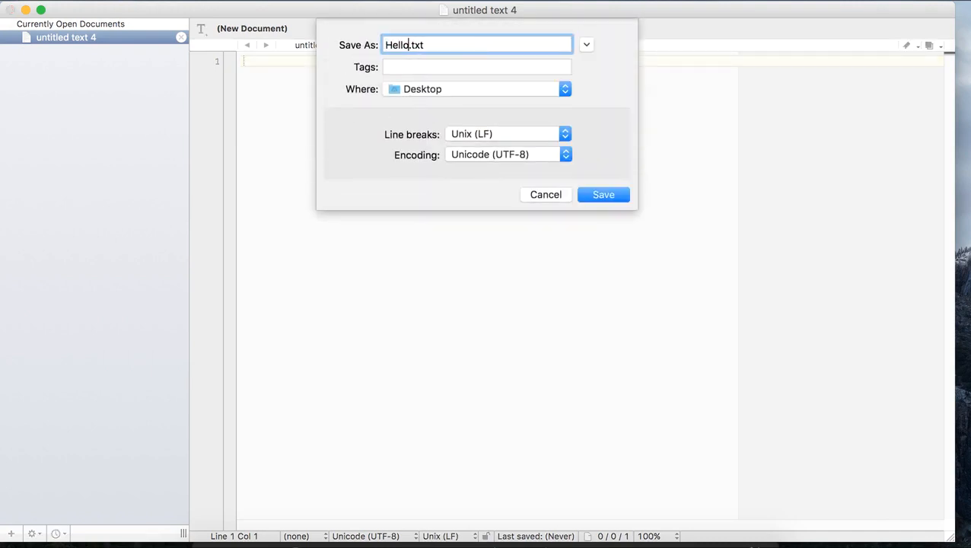
click(479, 48)
key(BackSpace)
key(BackSpace)
text(java)
click(596, 194)
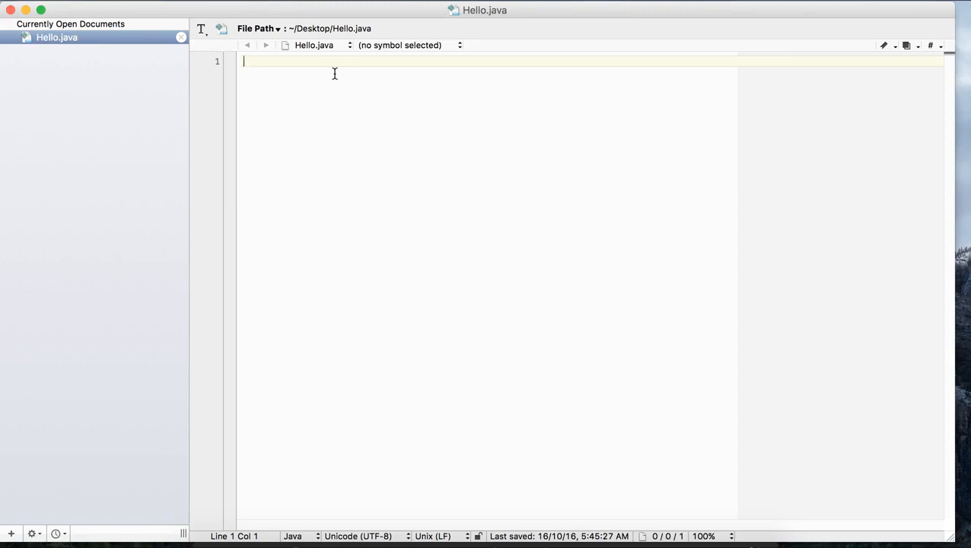
Step: Set the editor's text display font size to 18 and close the font settings
click(242, 1)
mouse_move(403, 10)
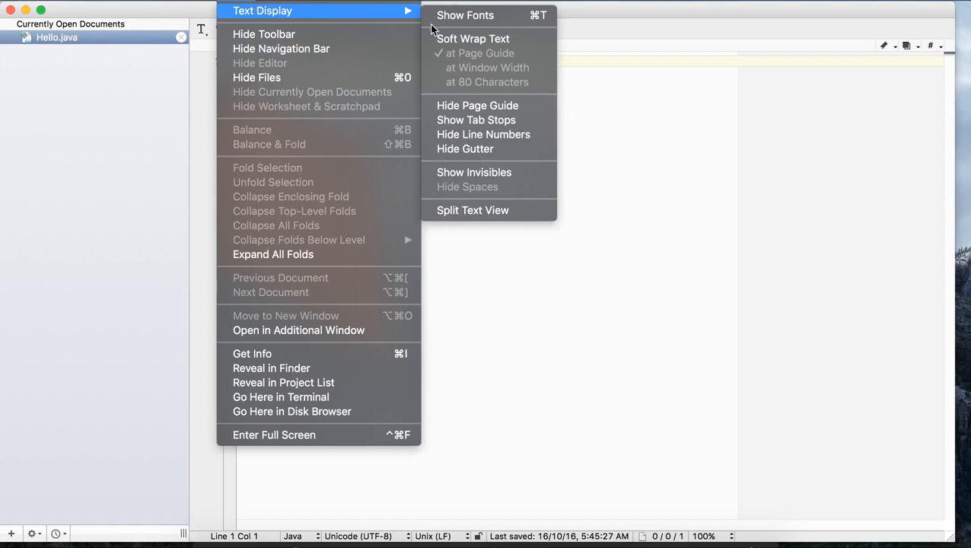
click(460, 17)
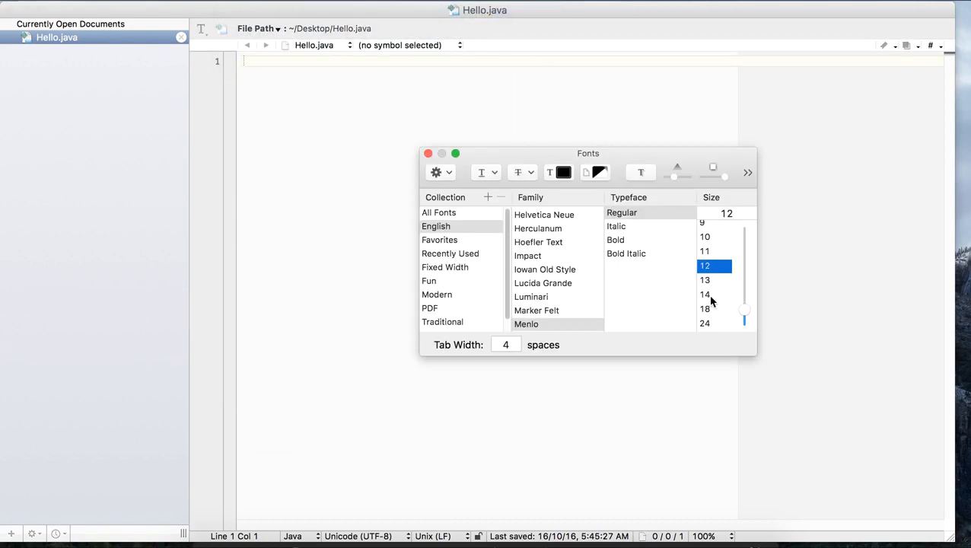
click(711, 309)
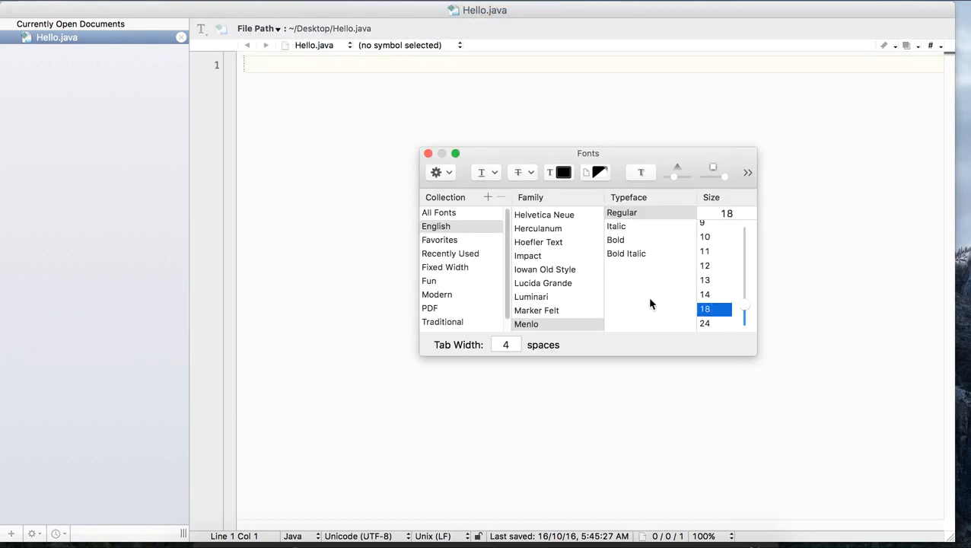
click(428, 153)
Step: Declare the public class Hello with opening and closing braces and blank lines between them
text(publi)
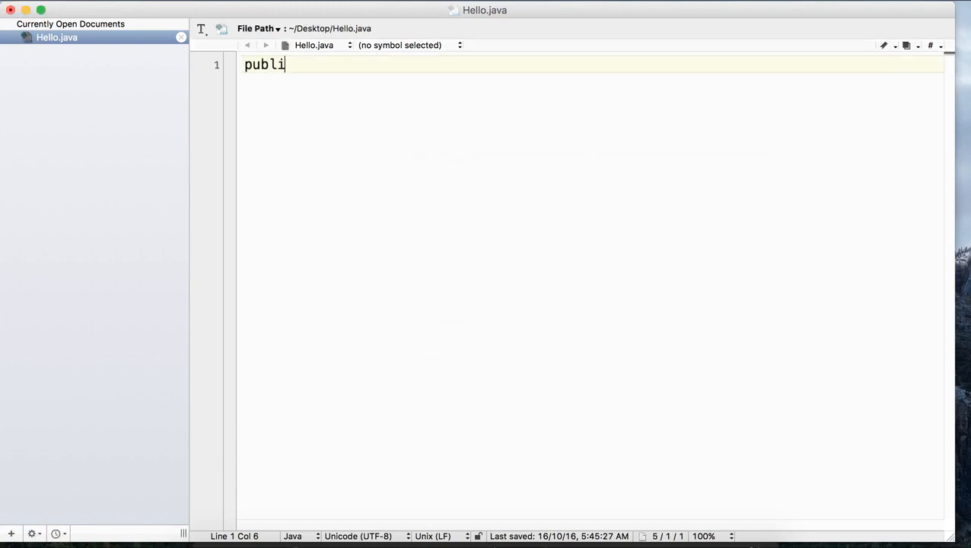
text(c class )
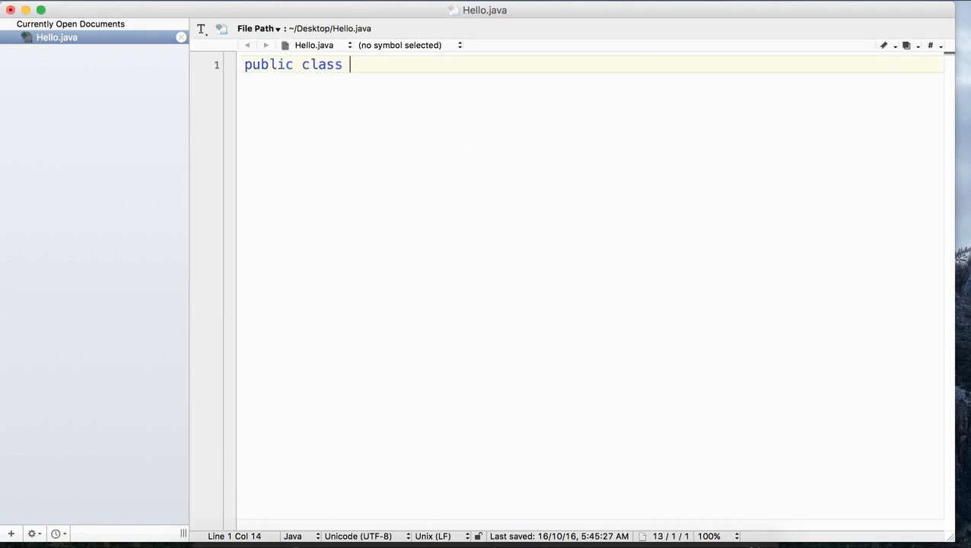
text(Hello{)
key(Return)
key(Return)
key(Return)
key(Return)
key(Return)
text(})
Step: Write the indented method signature public static void main(String[] args) inside the Hello class
click(336, 95)
key(Tab)
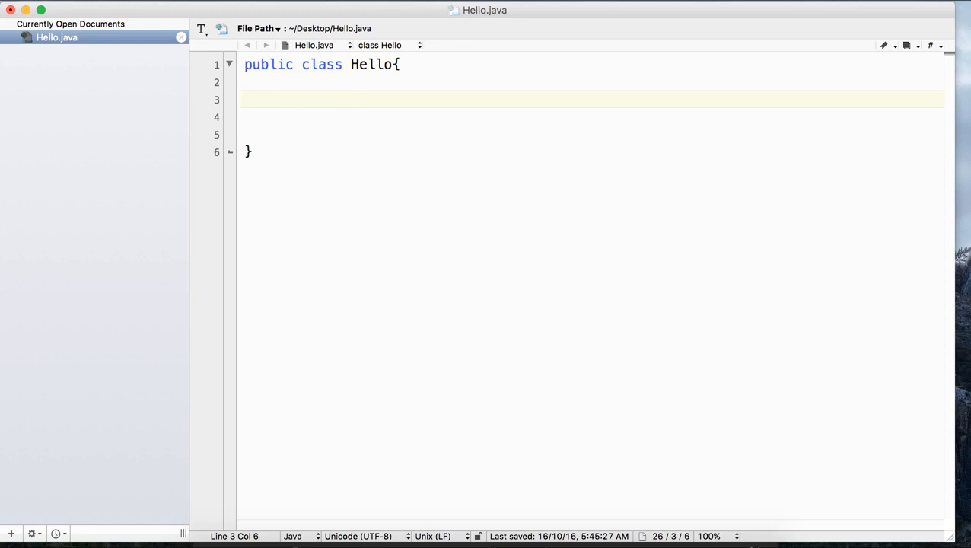
text(public static vod)
key(BackSpace)
text(id main()String[])
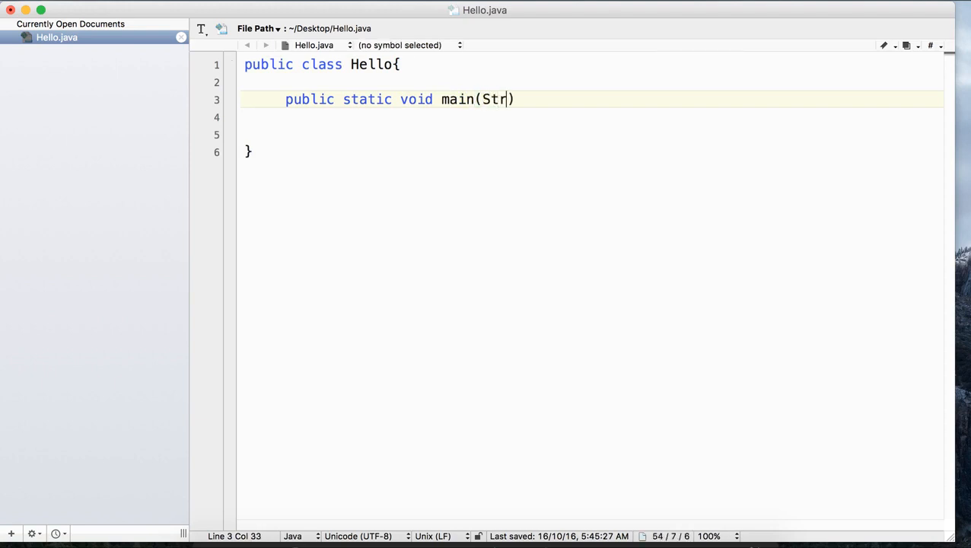
text( args)
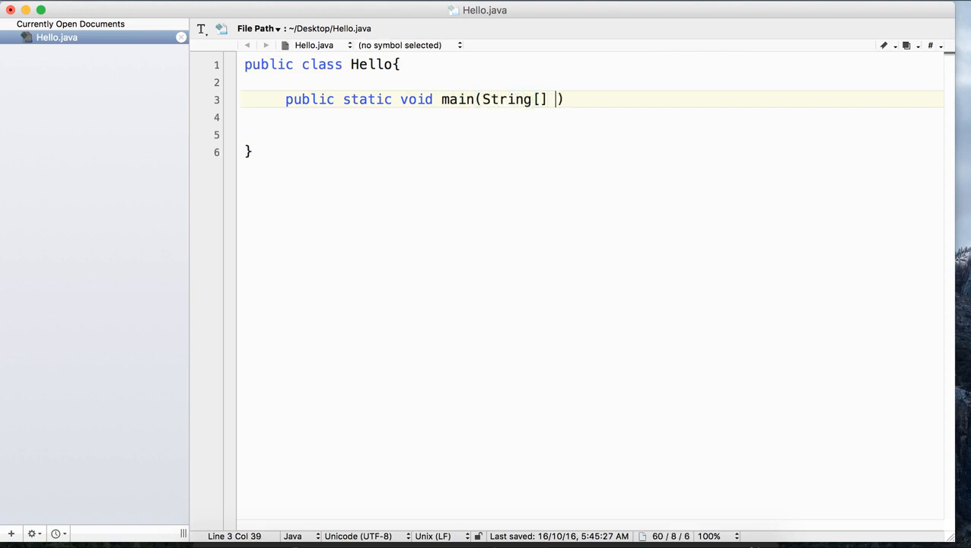
Step: Add an opening and a closing brace with blank lines between them as the main method's body
key(Right)
key(Right)
key(Left)
text({)
key(Return)
key(Return)
key(Return)
text(})
Step: Write the loop header for(int i=1;i<=10;i++) indented inside the main method
key(Up)
key(Up)
key(Tab)
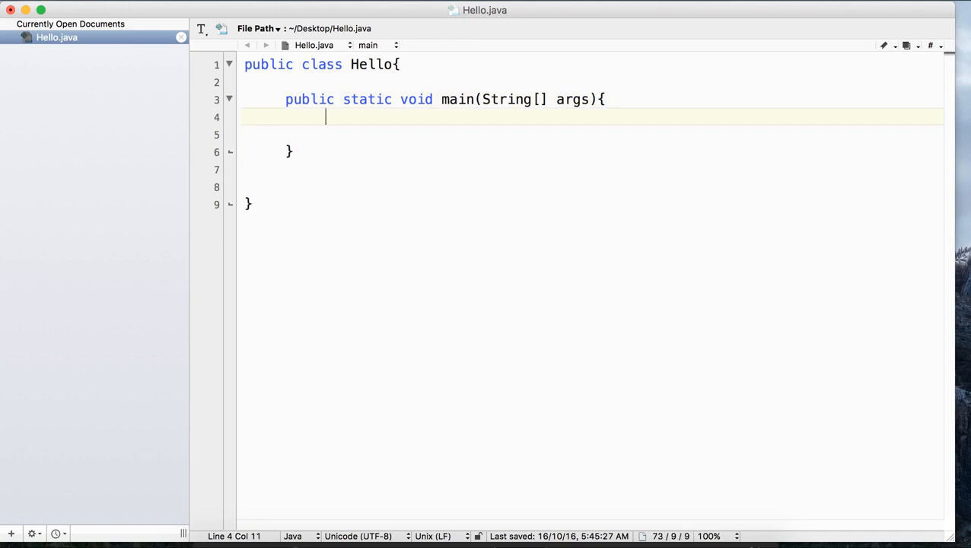
key(Return)
text(for)
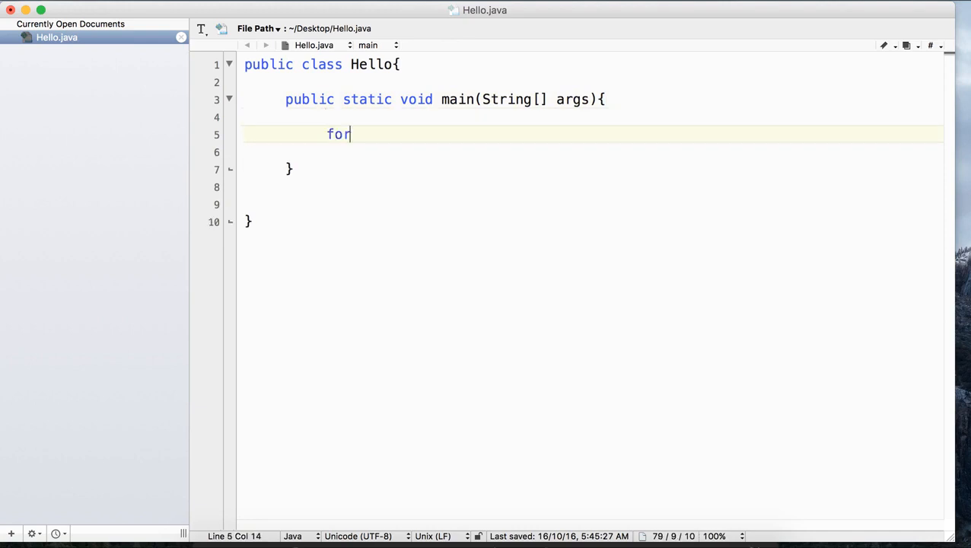
text((int)
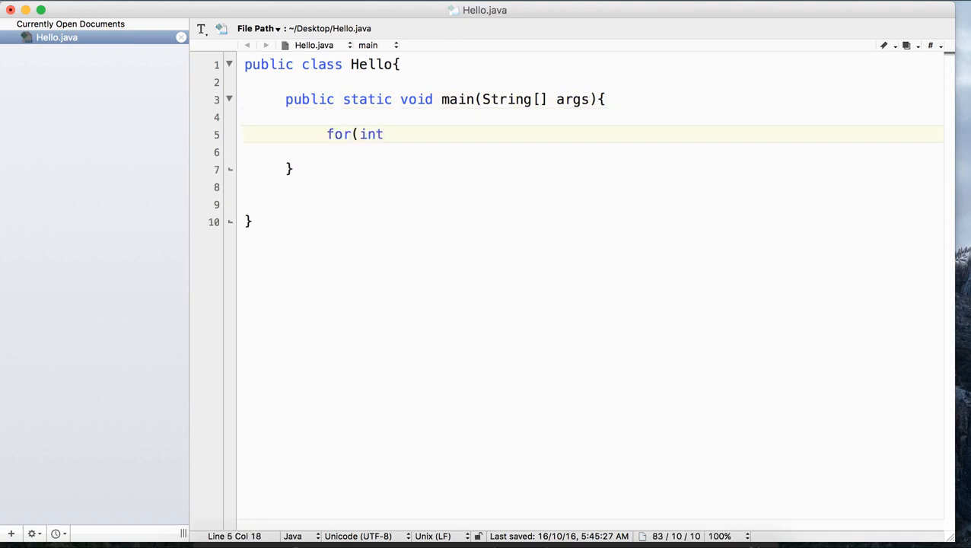
text( i=1;i<=10;)
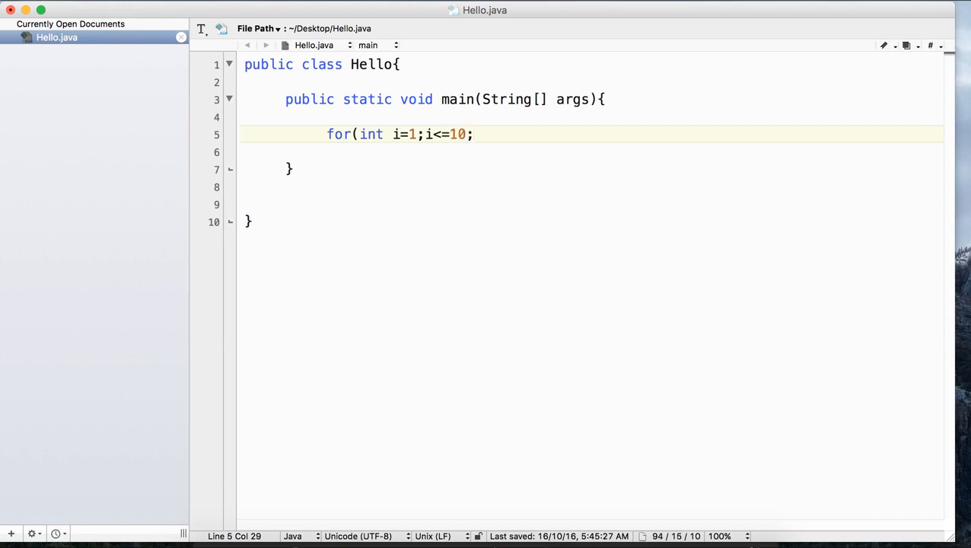
text(i++){)
Step: Add an opening and a closing brace with blank lines between them for the for loop's body
key(Return)
key(Return)
key(Return)
text(})
Step: Add an empty System.out.println(); statement indented inside the for loop
key(Down)
key(Up)
key(Up)
key(Up)
key(Tab)
key(Return)
text(System)
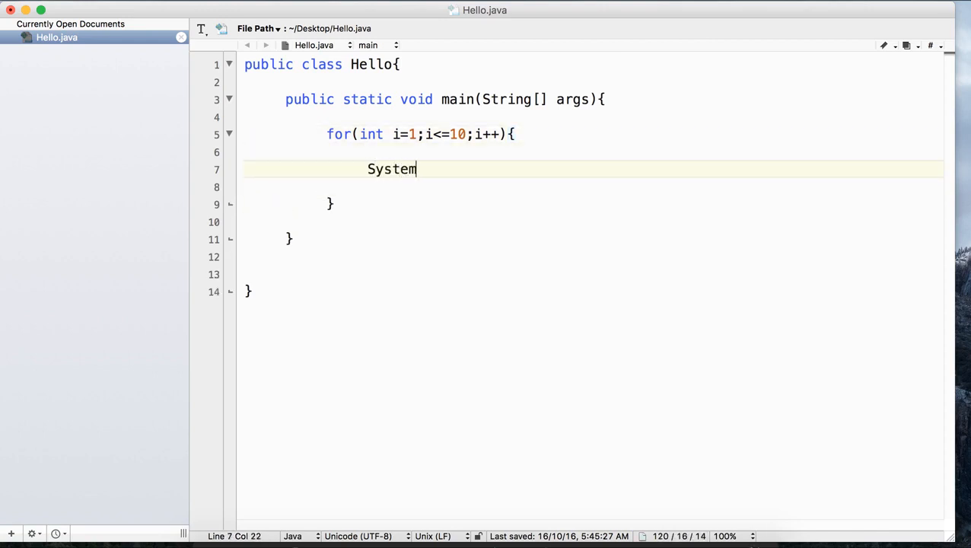
text(.out.println();)
Step: Fill the println parentheses with the argument "Hello World ... "+i
key(Left)
text("Hell)
text(")
key(Left)
text(Hello World ... ")
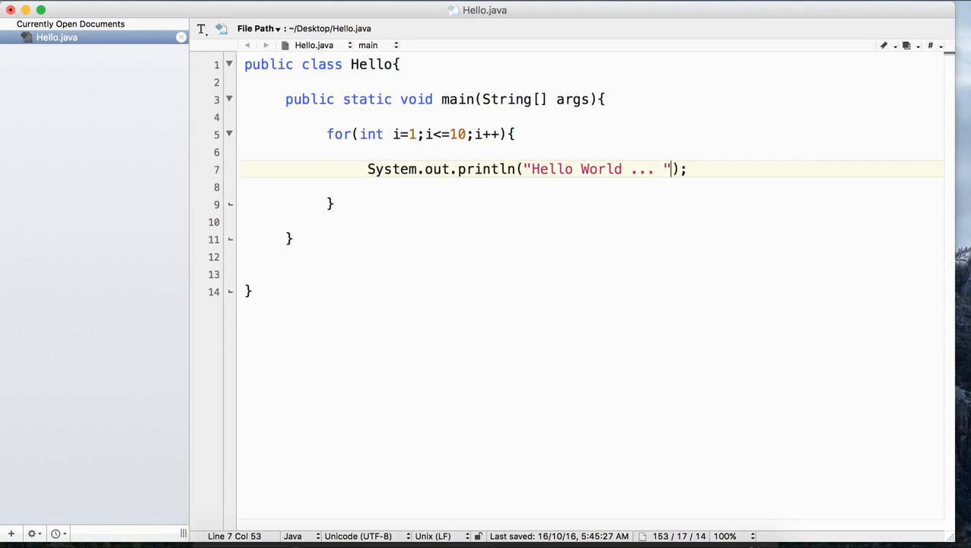
text(+i)
Step: Save the finished code in Hello.java
drag(245, 65, 392, 210)
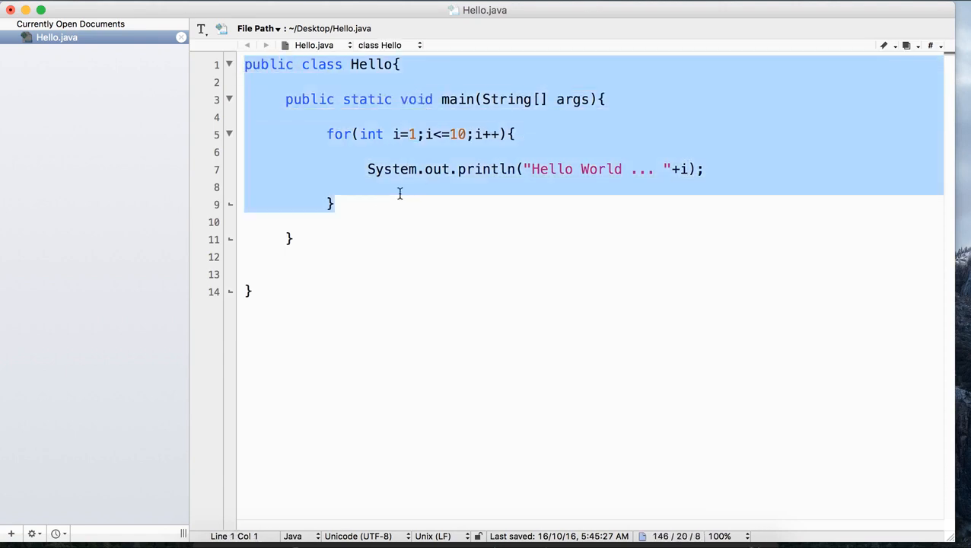
click(462, 136)
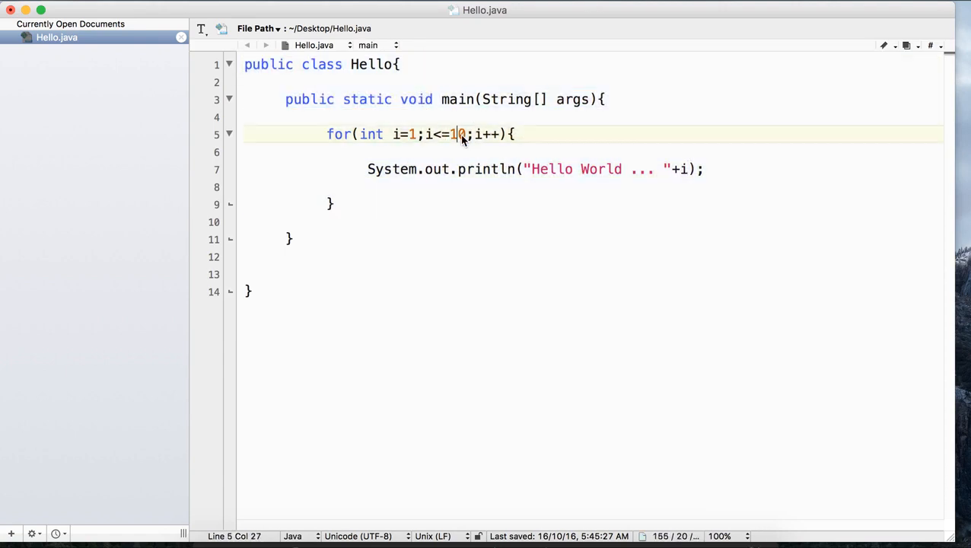
key(super+s)
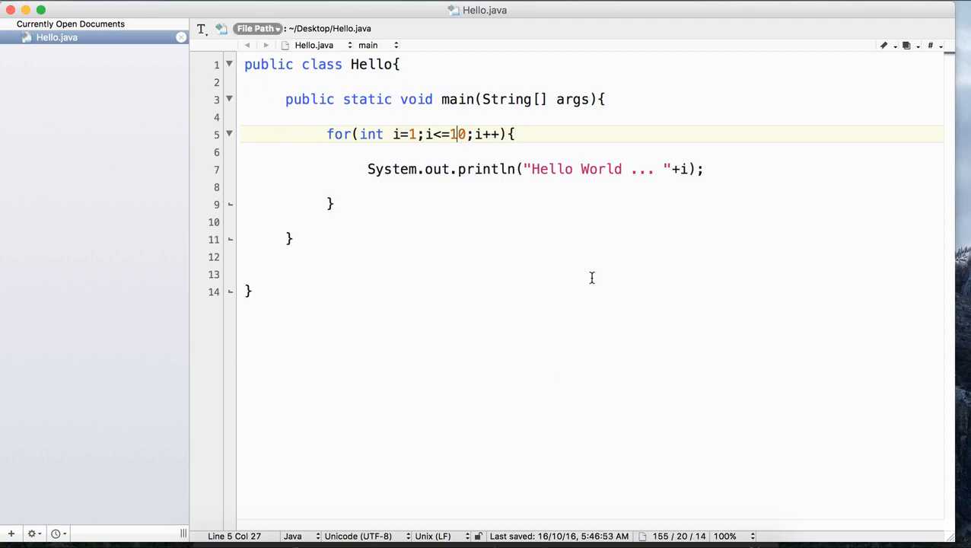
Step: Remove the JavaProg folder from the desktop and move the Hello.java icon down into free space
key(F11)
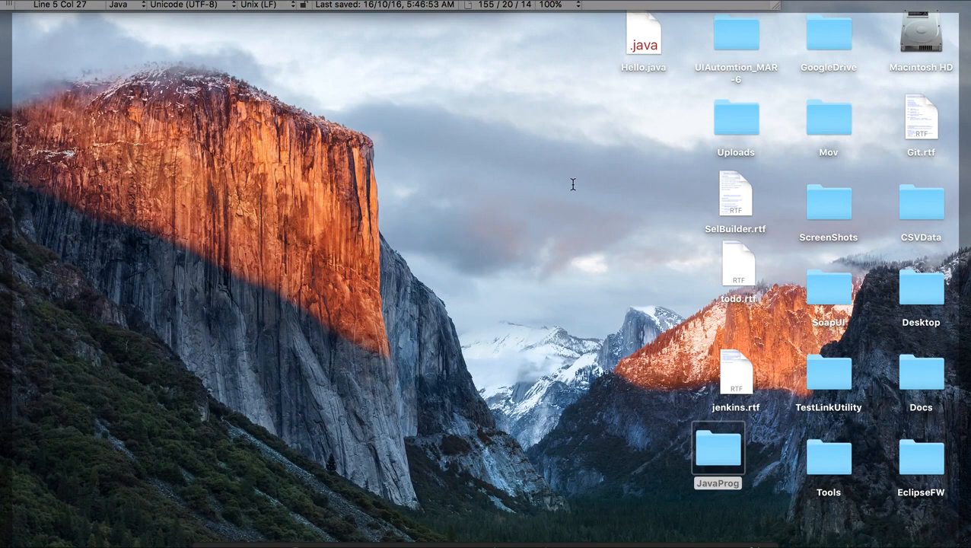
click(725, 460)
right_click(507, 322)
click(643, 51)
drag(643, 51, 629, 215)
Step: Create a new folder named JavaProject1 on the desktop
right_click(439, 238)
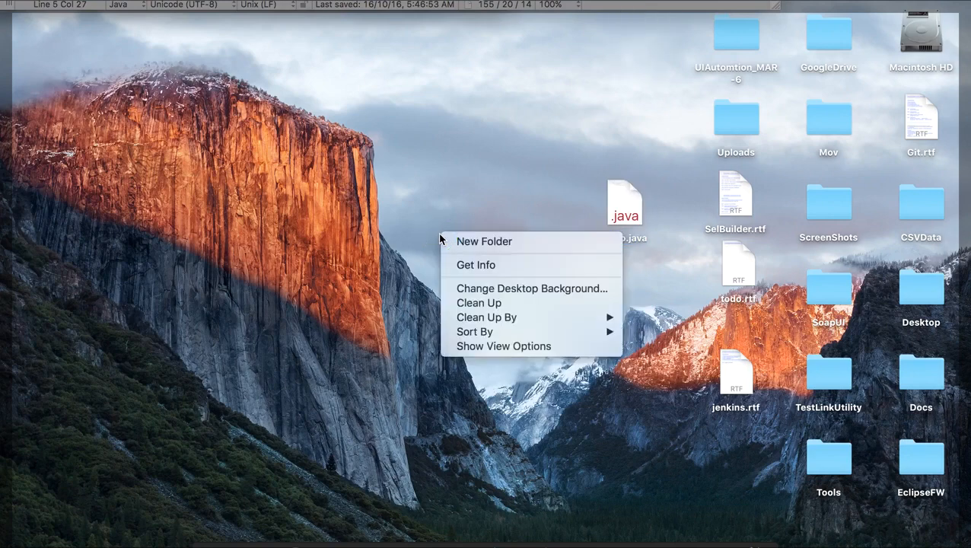
click(519, 242)
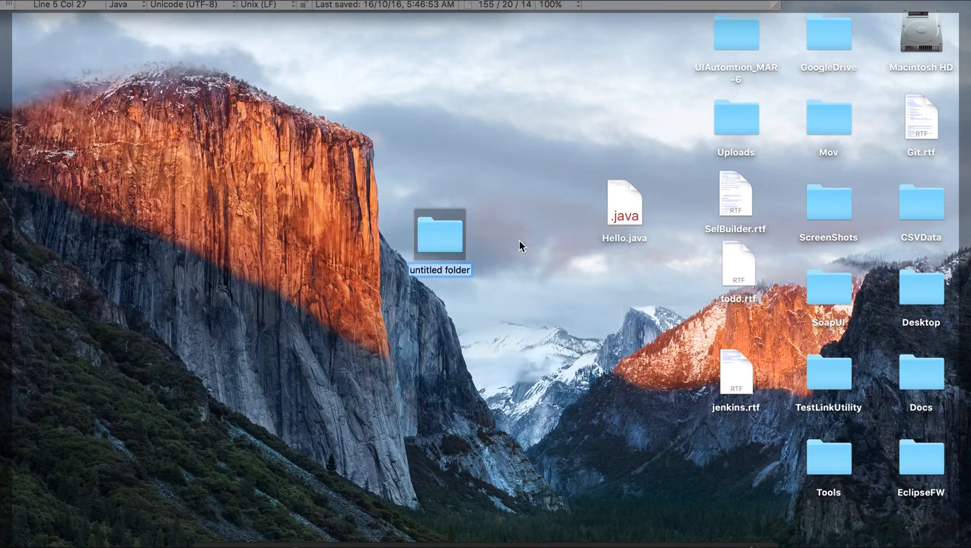
text(Java)
key(BackSpace)
key(BackSpace)
key(BackSpace)
text(avaProject1)
key(Return)
Step: Move Hello.java into the JavaProject1 folder and open that folder
drag(633, 216, 449, 242)
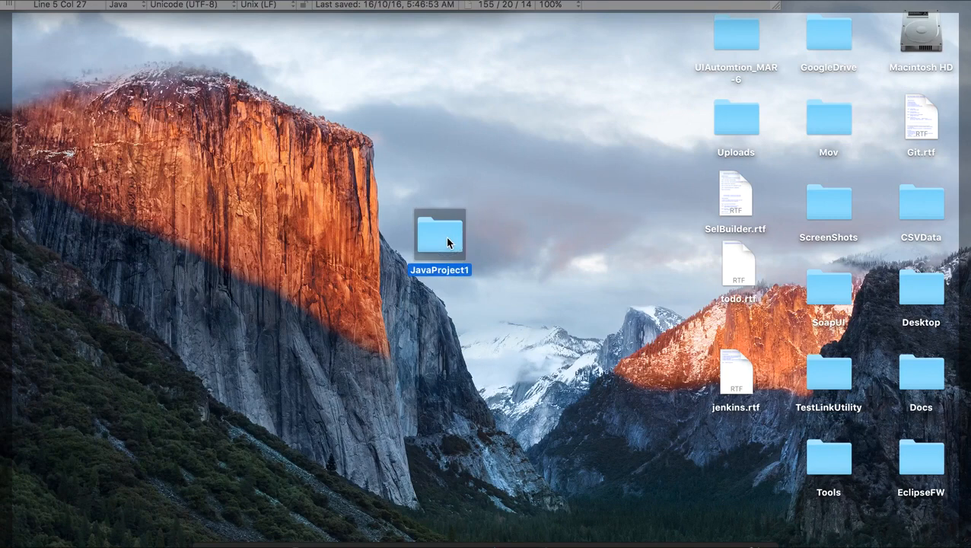
double_click(447, 242)
drag(435, 41, 547, 86)
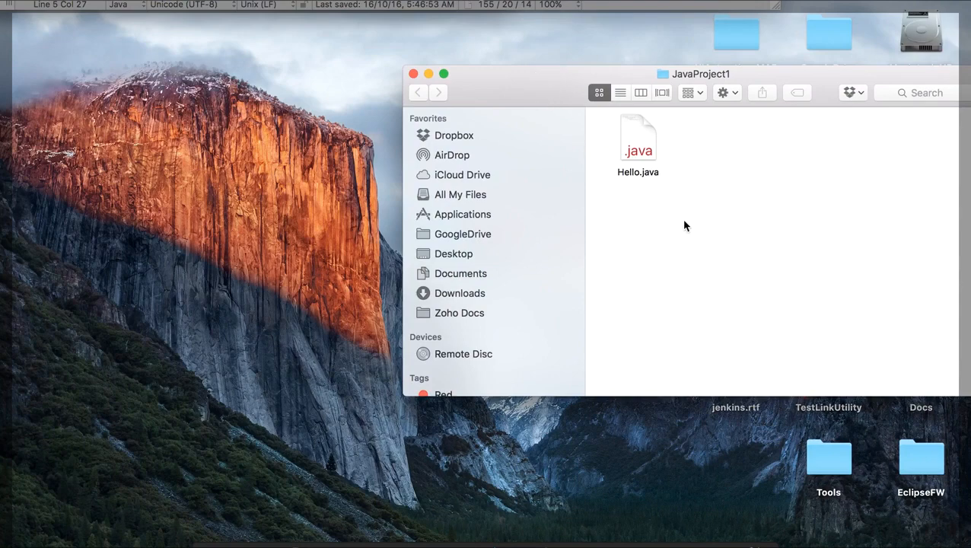
Step: Find and launch Terminal through the system search
key(super+space)
text(term)
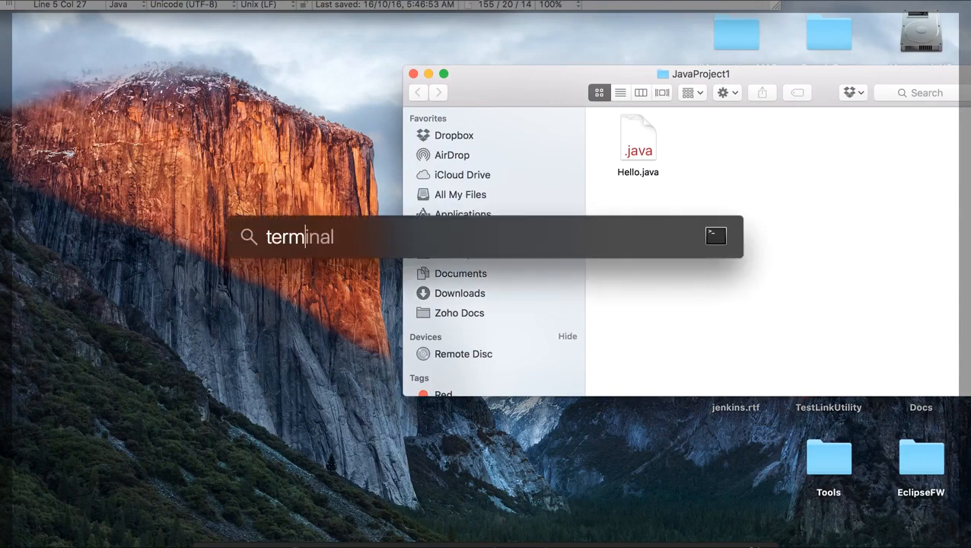
key(Return)
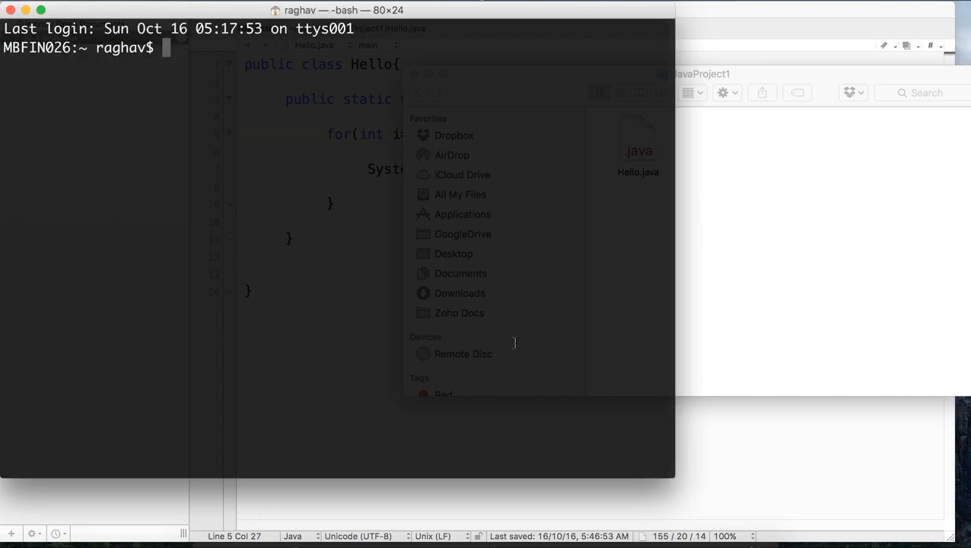
Step: Hide the JavaProject1 window's sidebar and arrange that window and the Terminal window side by side
click(782, 286)
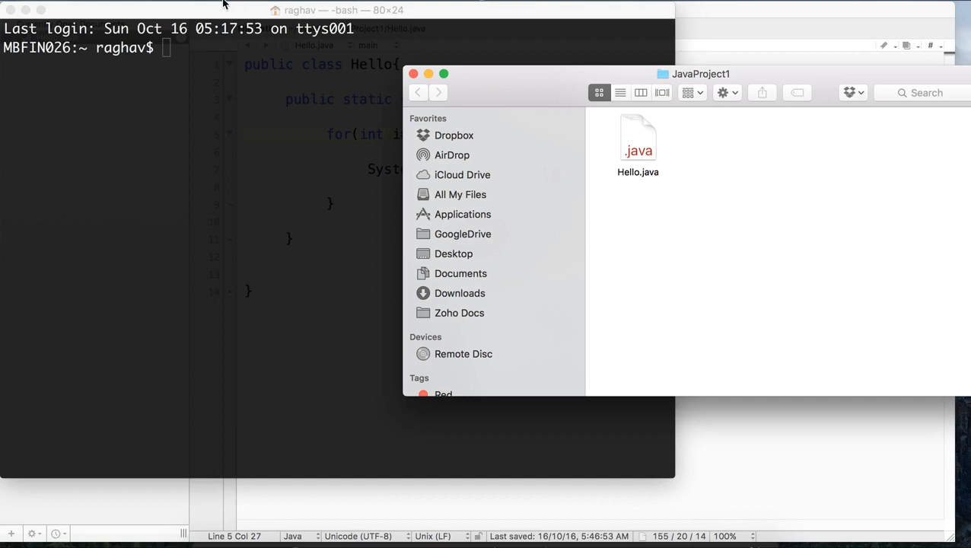
click(173, 1)
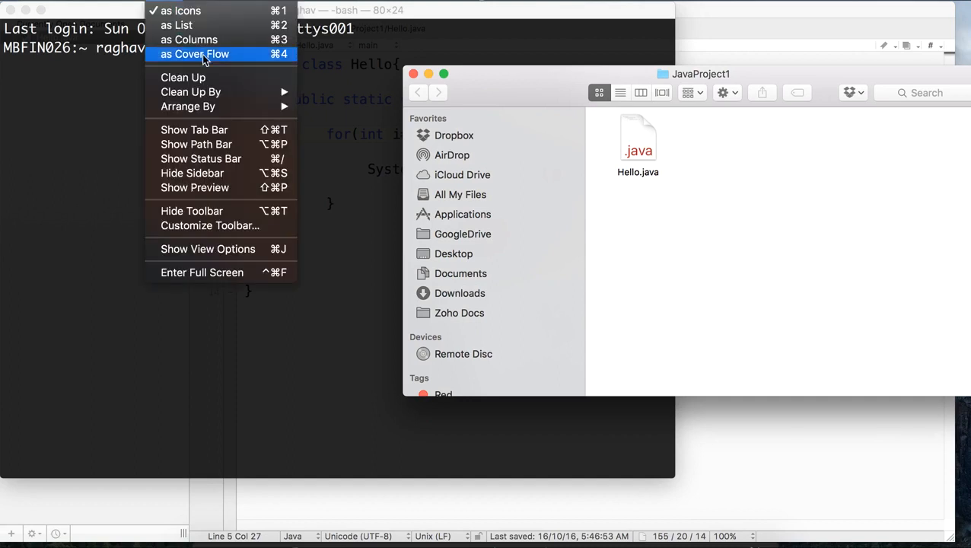
click(225, 180)
drag(527, 80, 725, 17)
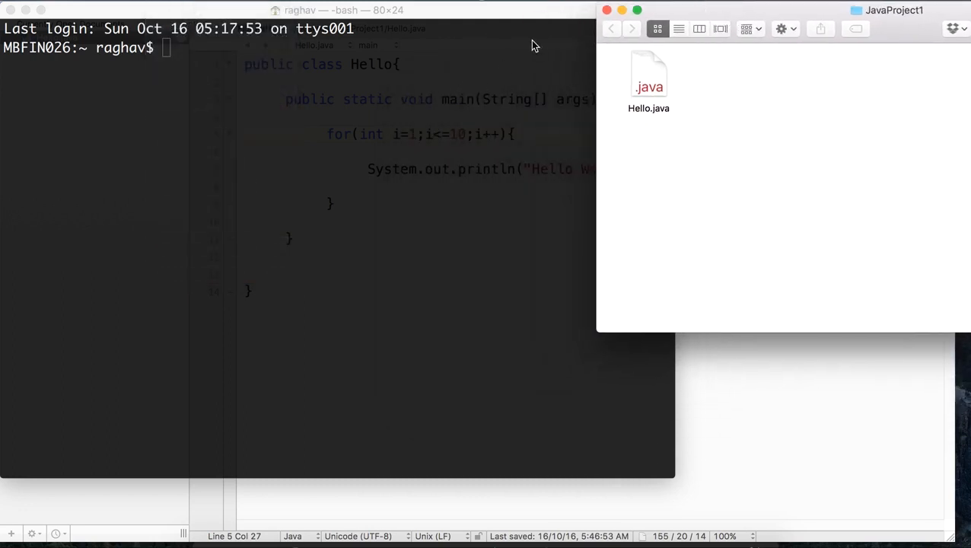
drag(510, 10, 467, 11)
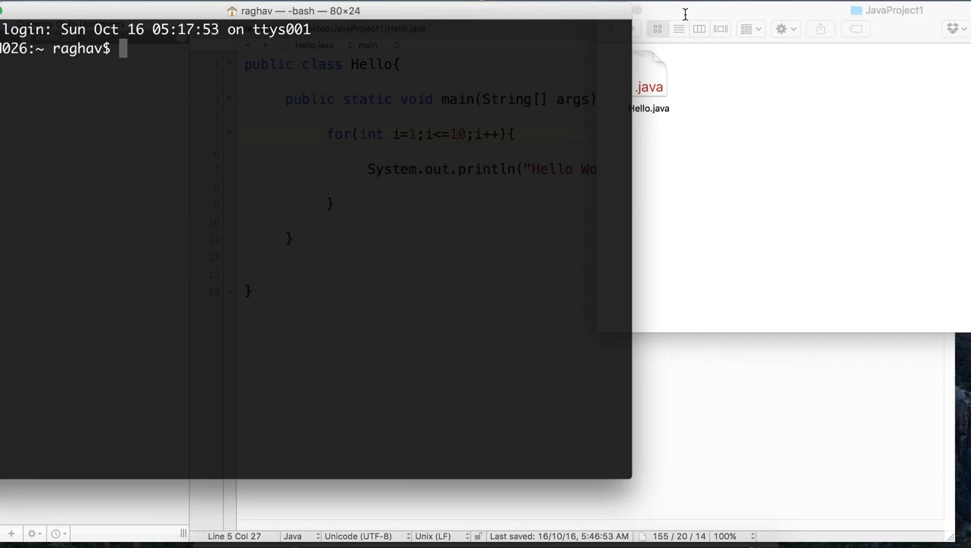
drag(685, 17, 730, 17)
drag(560, 21, 577, 19)
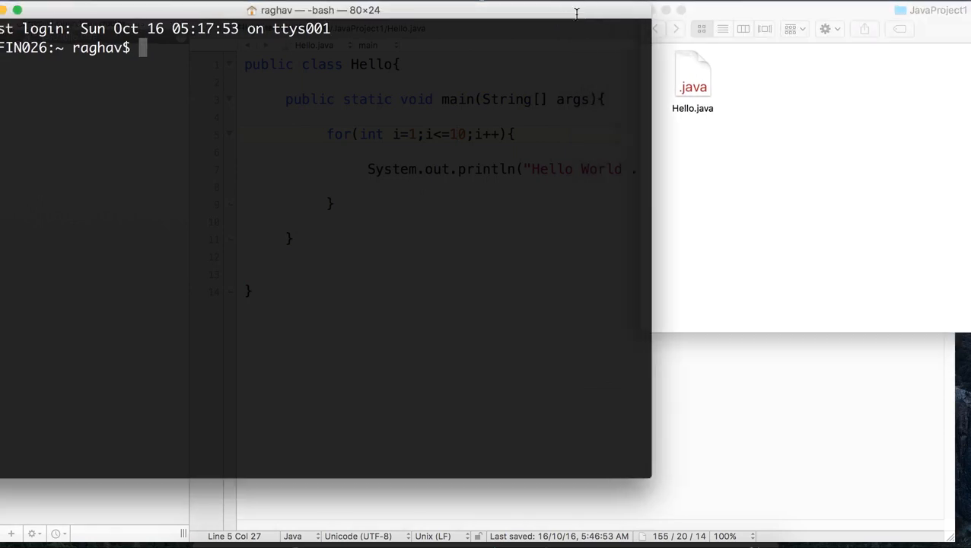
Step: Open the file information for Hello.java and select its full folder location for copying
click(698, 81)
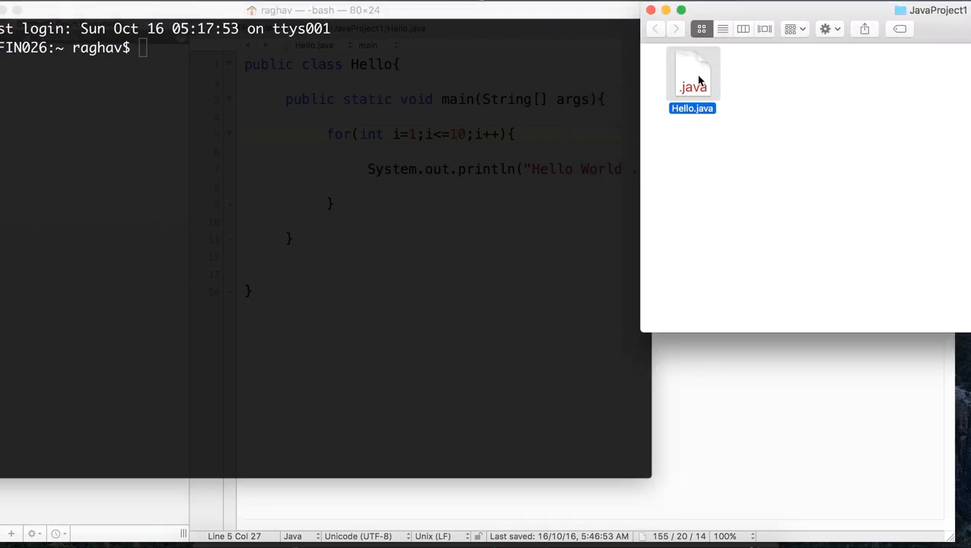
key(super+i)
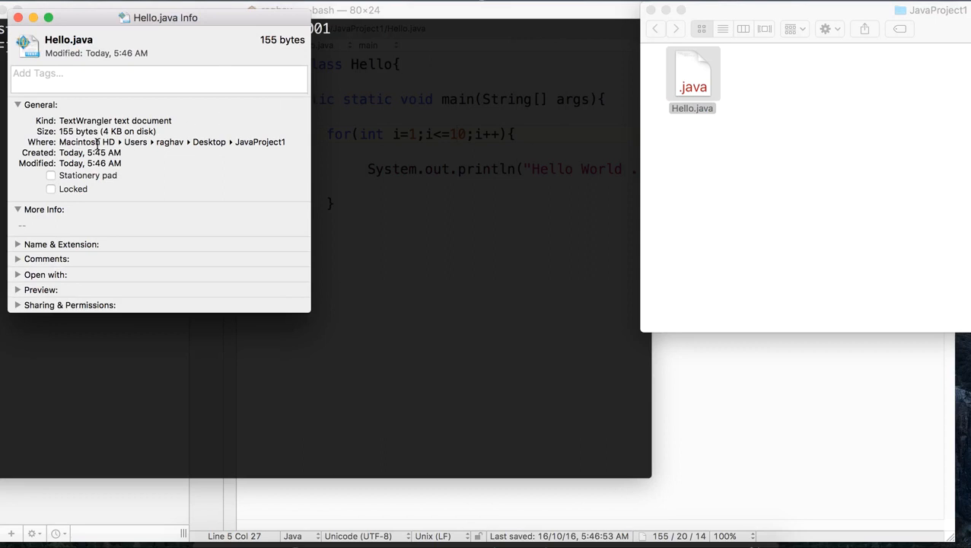
drag(60, 143, 293, 142)
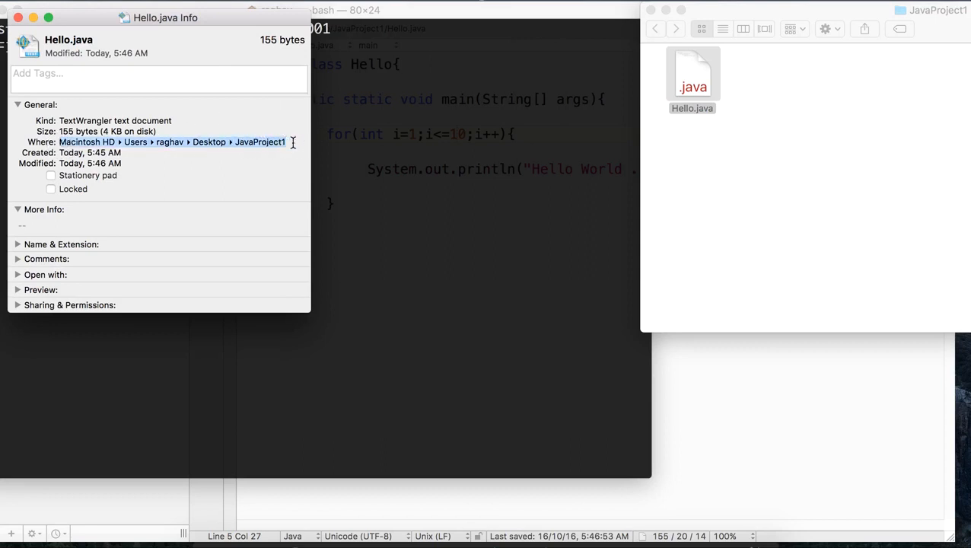
Step: Change the Terminal's working directory with cd to the copied path of the JavaProject1 folder
click(387, 83)
text(cd)
text(/Users/raghav/Desktop/JavaProject1)
key(Return)
Step: Compile Hello.java in the JavaProject1 folder with javac
text(javac He)
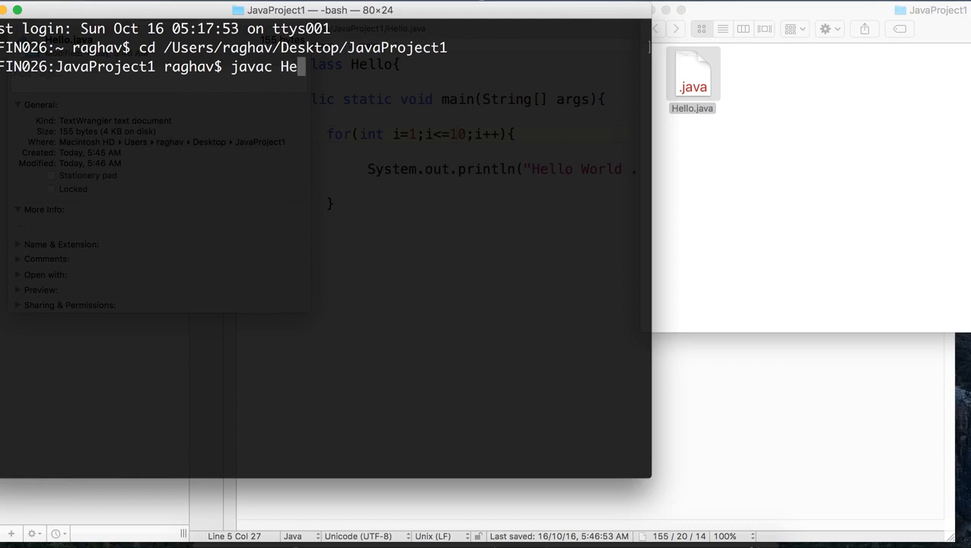
key(Tab)
key(Return)
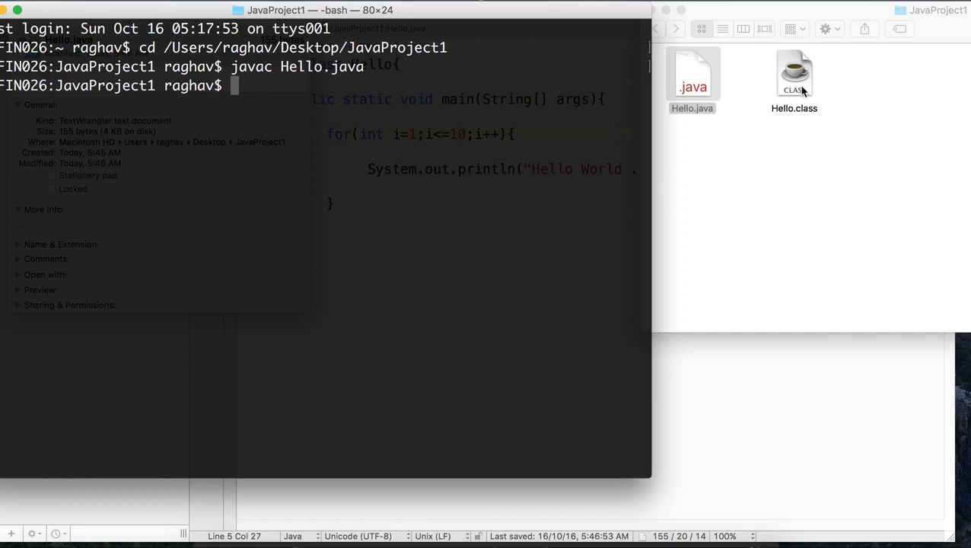
Step: Run the compiled Hello class with java and highlight its printed lines in the Terminal
text(java Hello.)
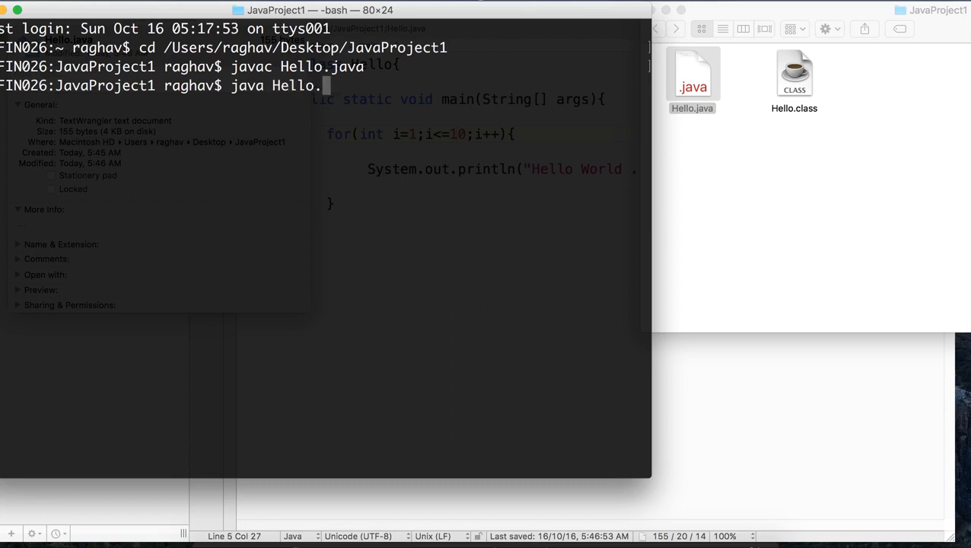
key(BackSpace)
key(Return)
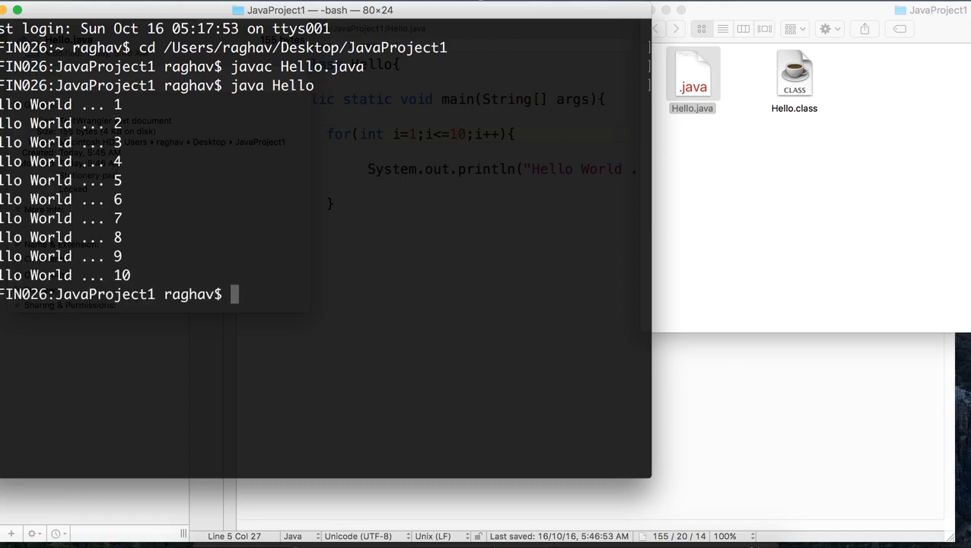
double_click(111, 6)
drag(141, 106, 314, 267)
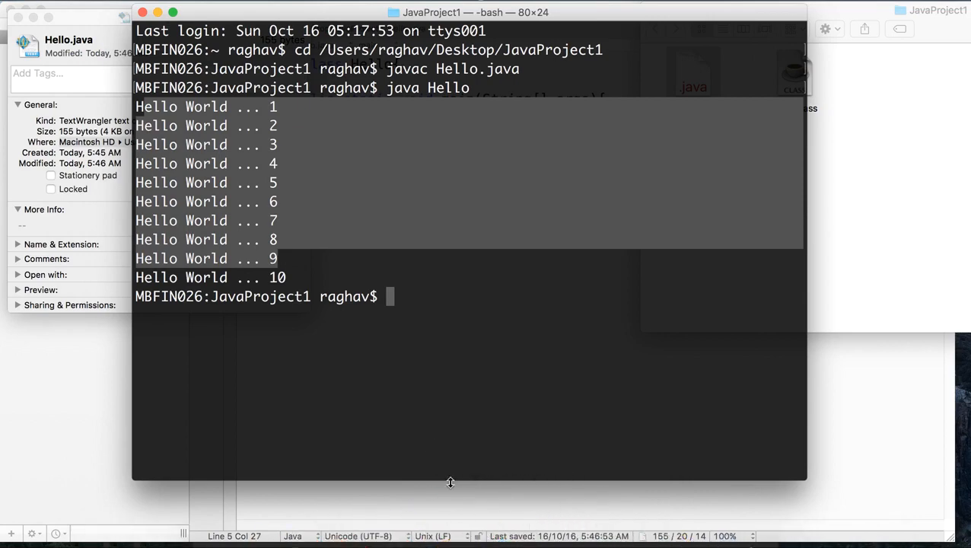
Step: Switch to Eclipse, open the properties of HelloWorldProject's src folder and select its full location path for copying
click(449, 525)
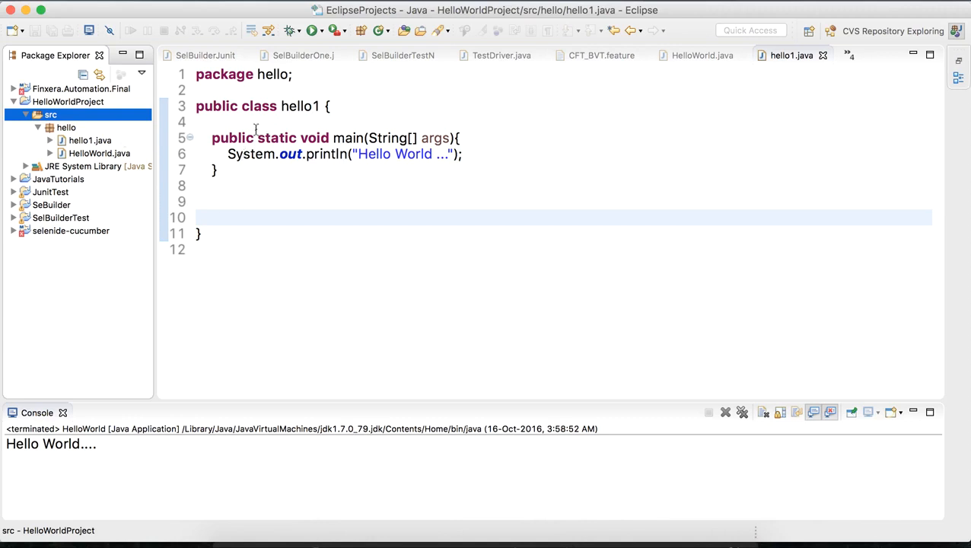
click(66, 129)
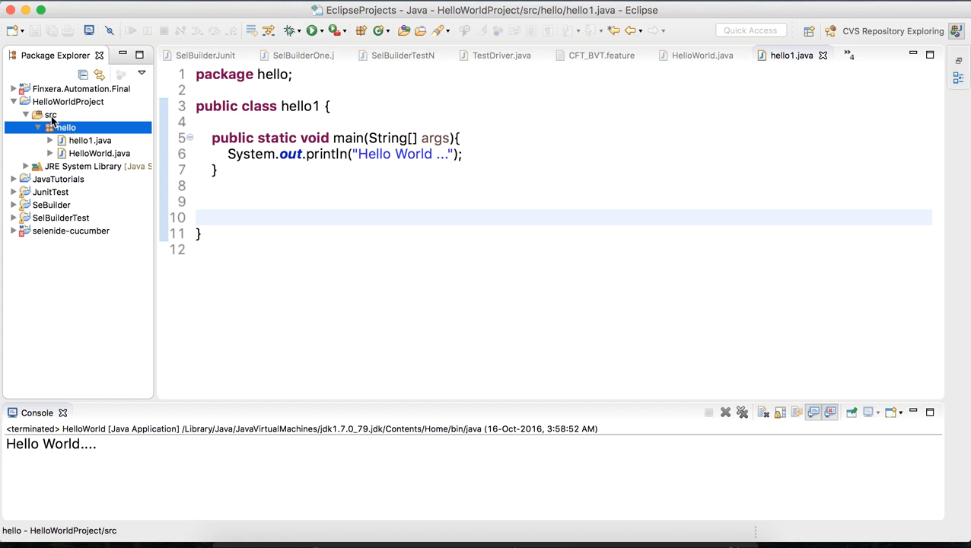
click(52, 116)
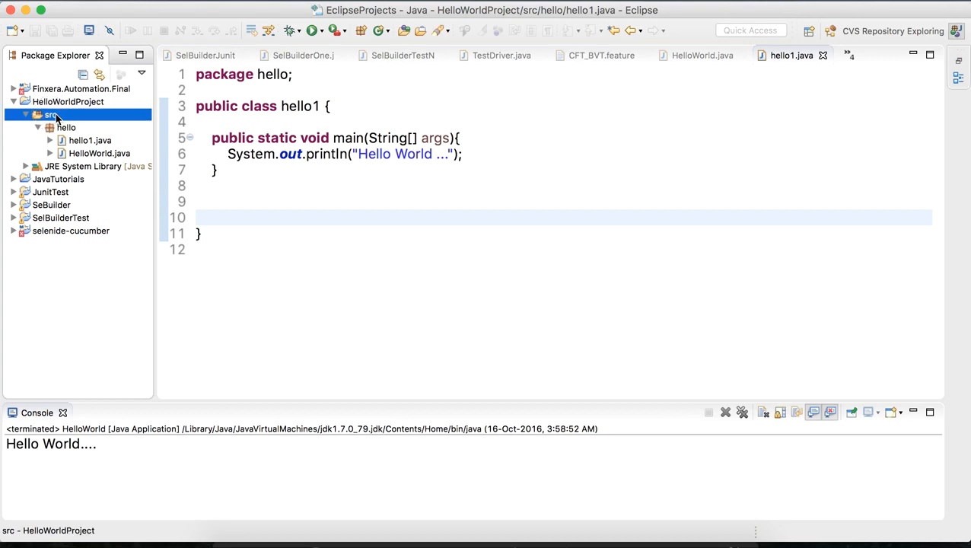
right_click(53, 116)
click(31, 121)
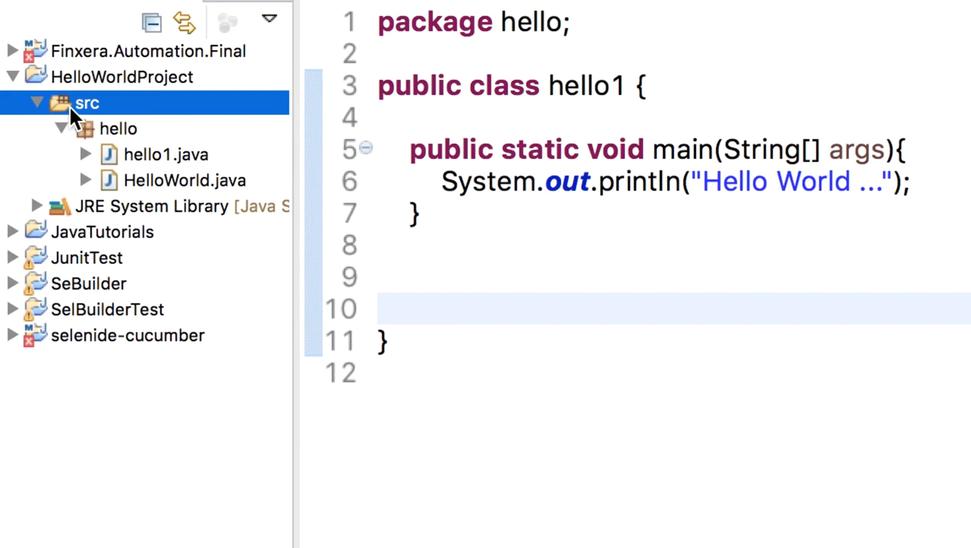
right_click(42, 116)
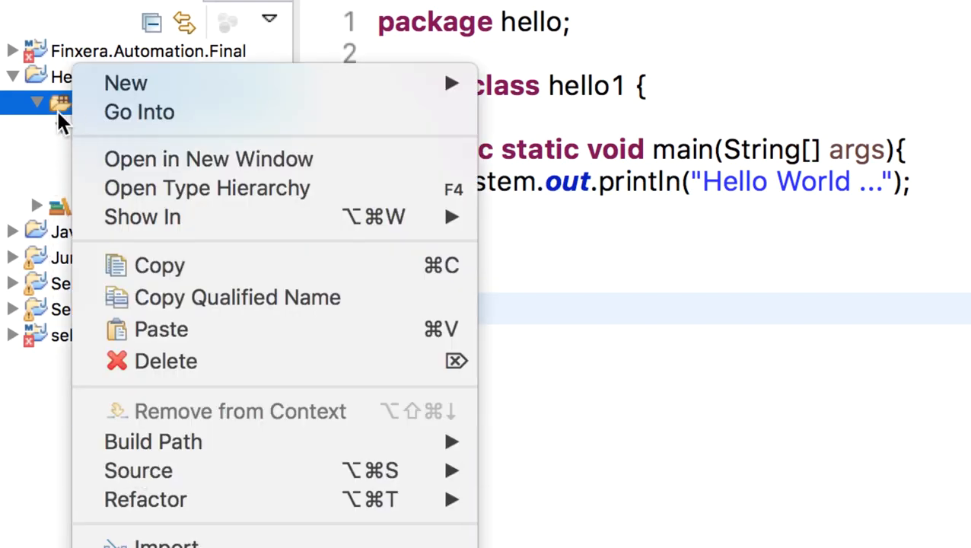
click(60, 115)
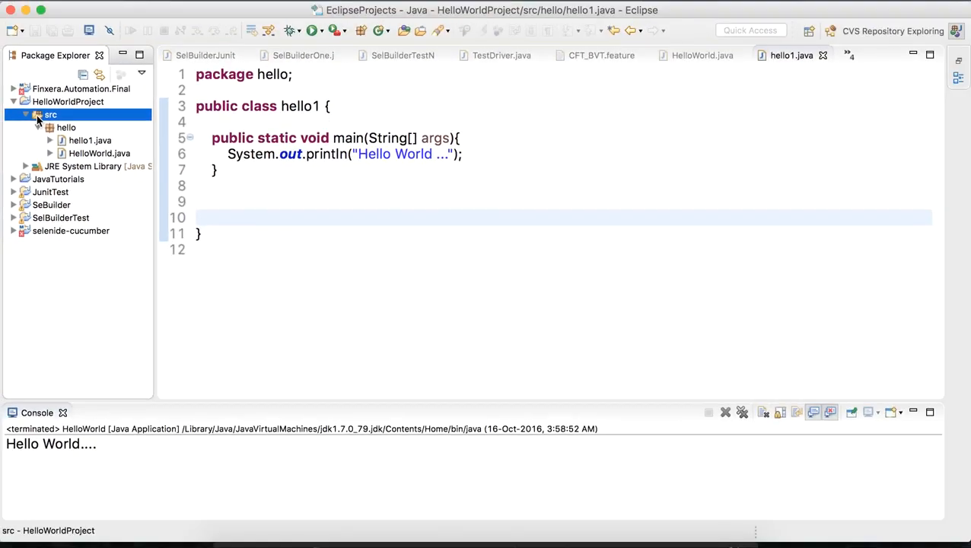
right_click(60, 113)
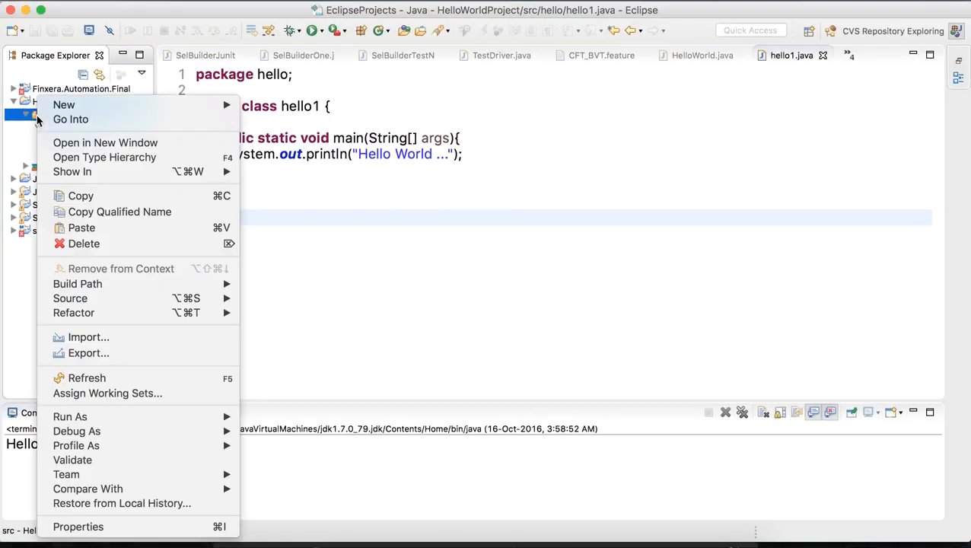
click(76, 528)
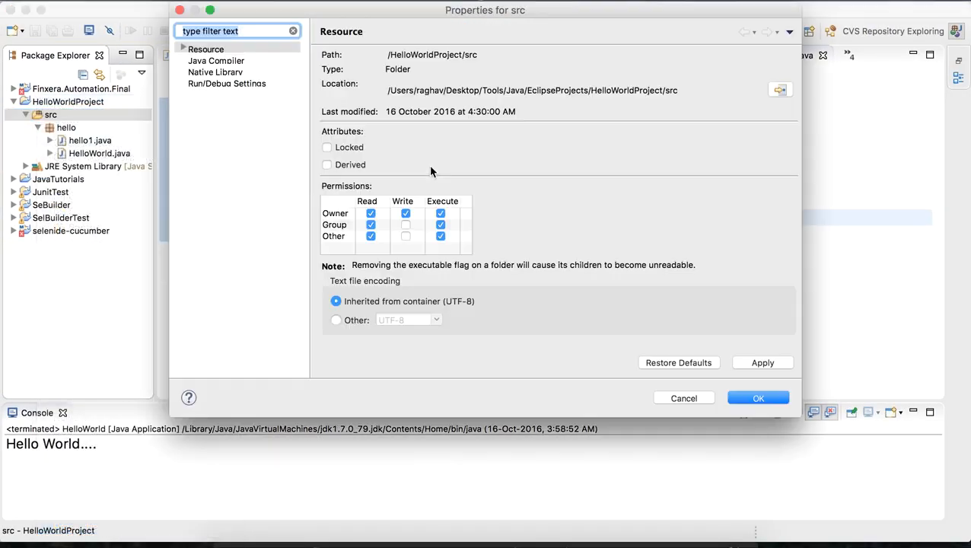
drag(388, 90, 691, 89)
key(super+c)
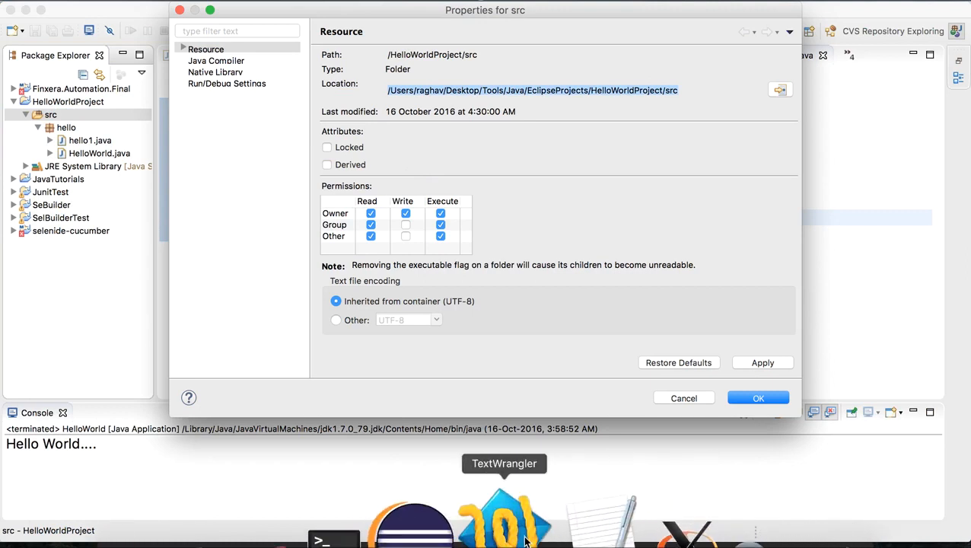
Step: Switch to Terminal and change its working directory with cd to the copied path of HelloWorldProject's src folder
click(427, 525)
text(cd)
key(super+v)
key(Return)
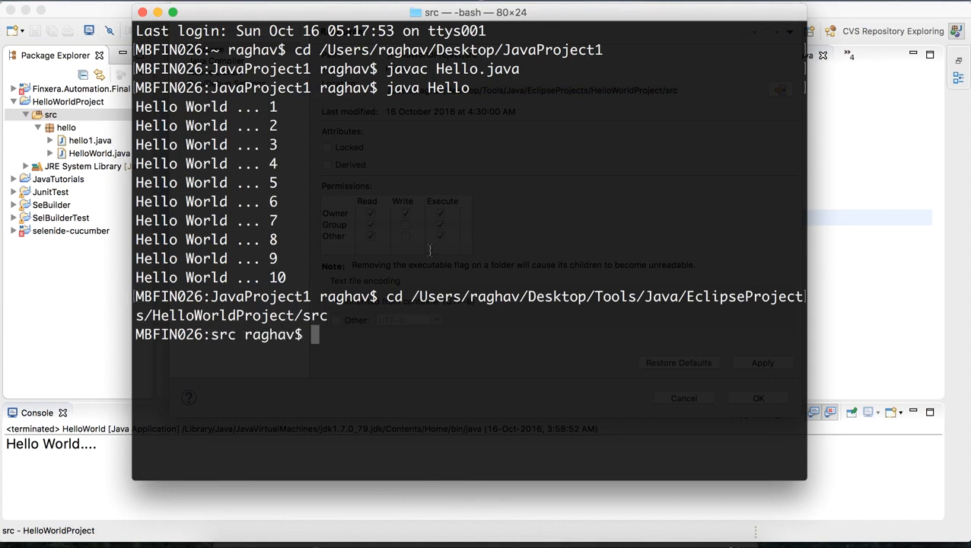
Step: Compile hello/hello1.java from the src folder with javac
text(javac)
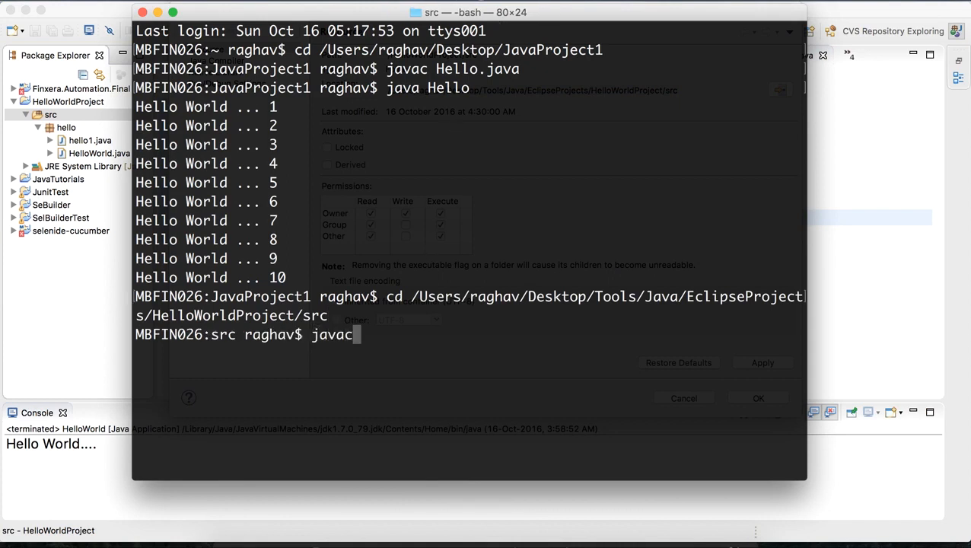
text( he)
key(Tab)
text(h)
key(Tab)
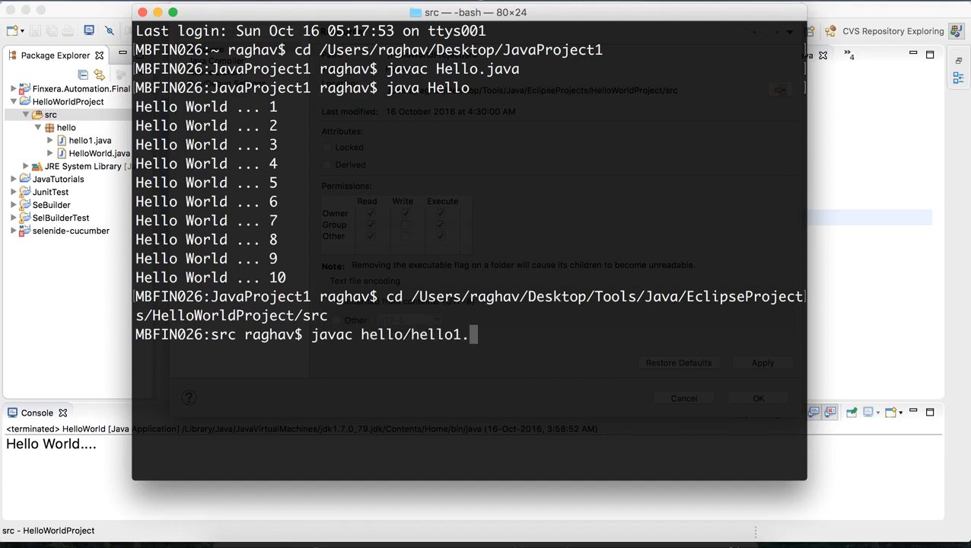
text(java)
key(Return)
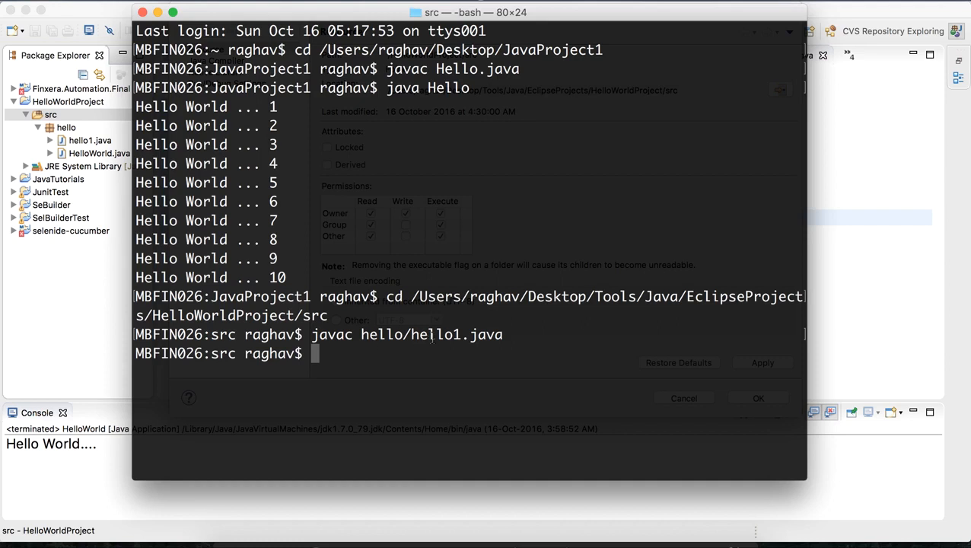
Step: Run the compiled class with java hello/hello1 and highlight its output line
text(java he)
key(Tab)
key(Tab)
key(BackSpace)
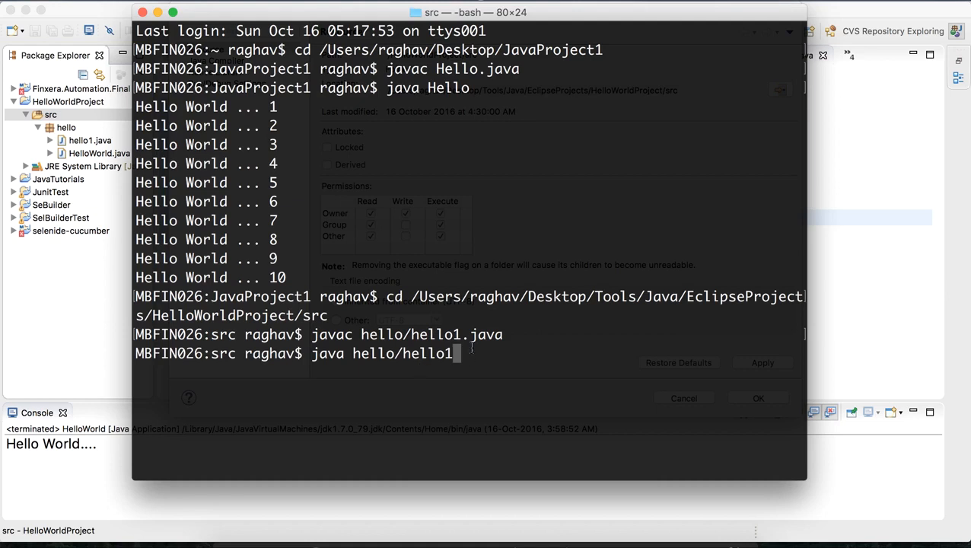
key(Return)
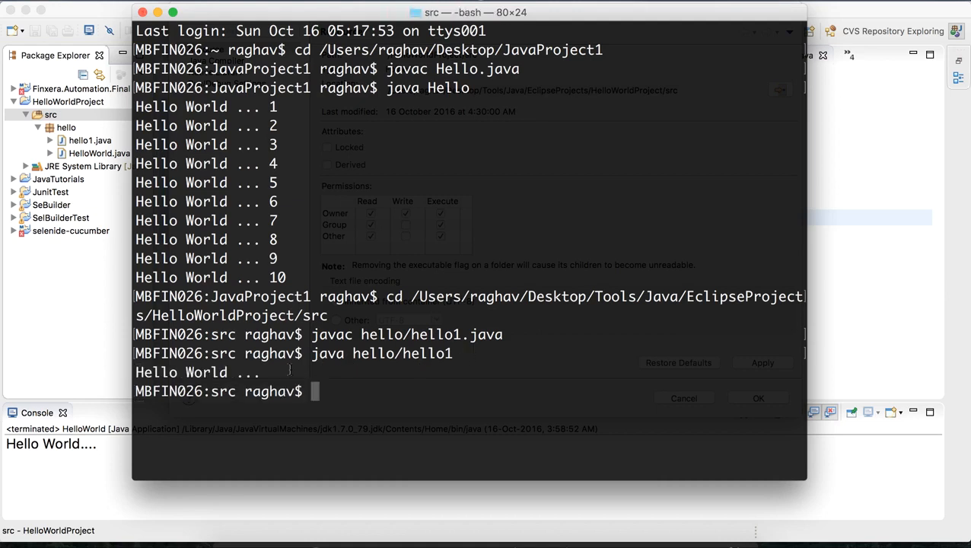
drag(263, 372, 141, 372)
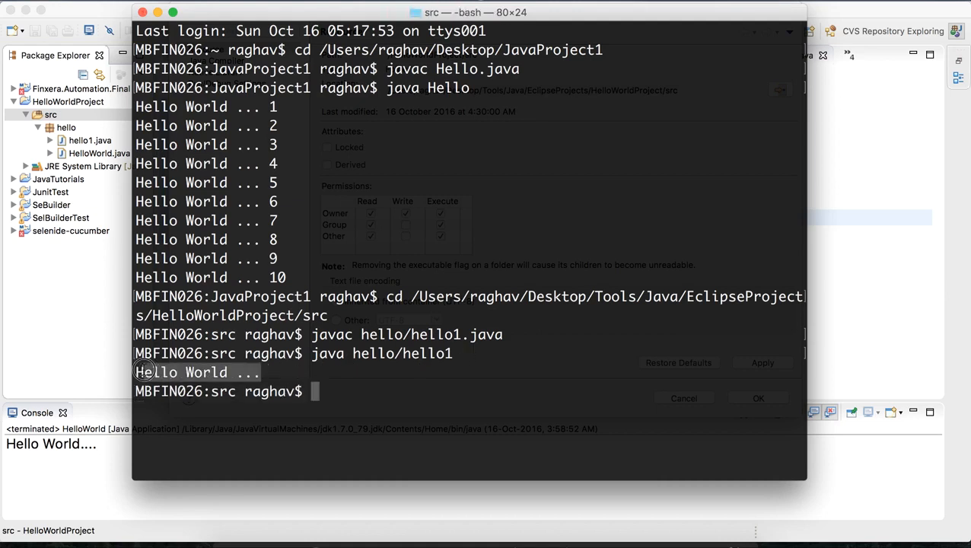
Step: Return to Eclipse, dismiss the src properties and examine the text printed by hello1.java before minimizing the window
click(101, 143)
click(685, 397)
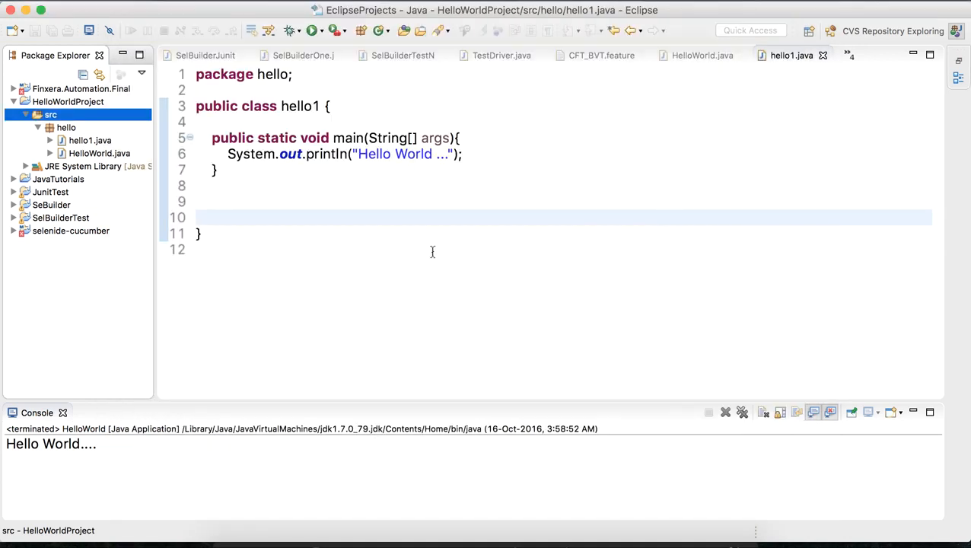
drag(359, 154, 433, 155)
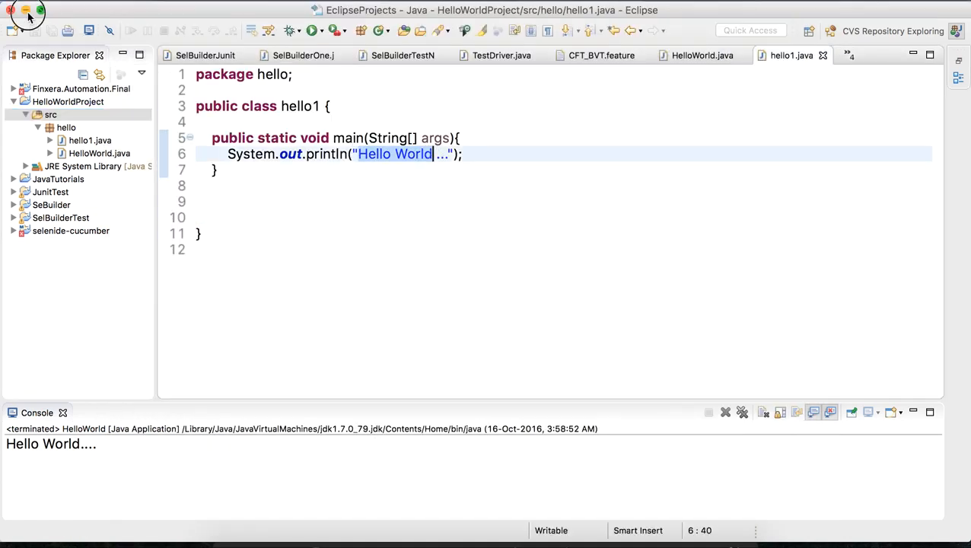
click(26, 11)
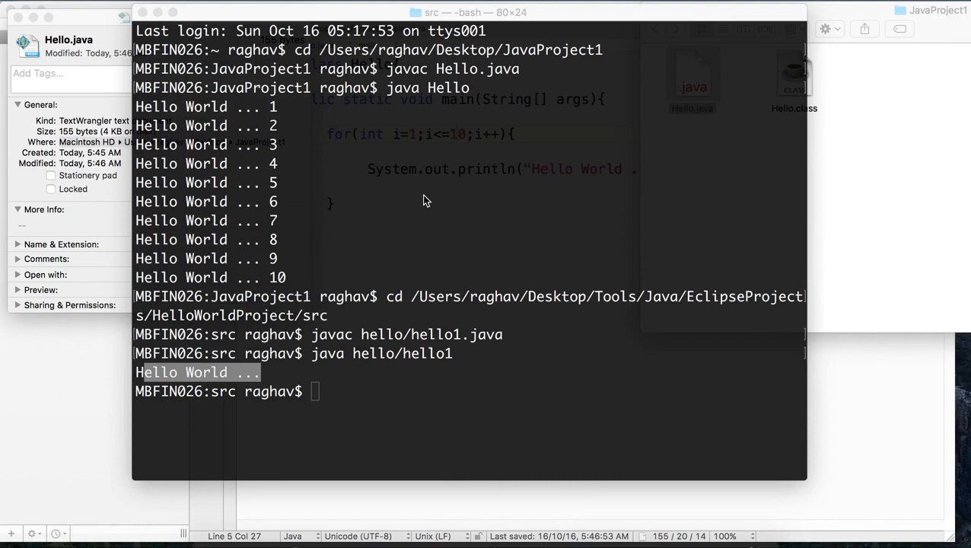
Step: Switch to the jenkins.rtf notes in TextEdit and add the line "Step 2 : Create Jenkins Job to run the program" below Step 1
click(404, 244)
mouse_move(662, 545)
click(531, 526)
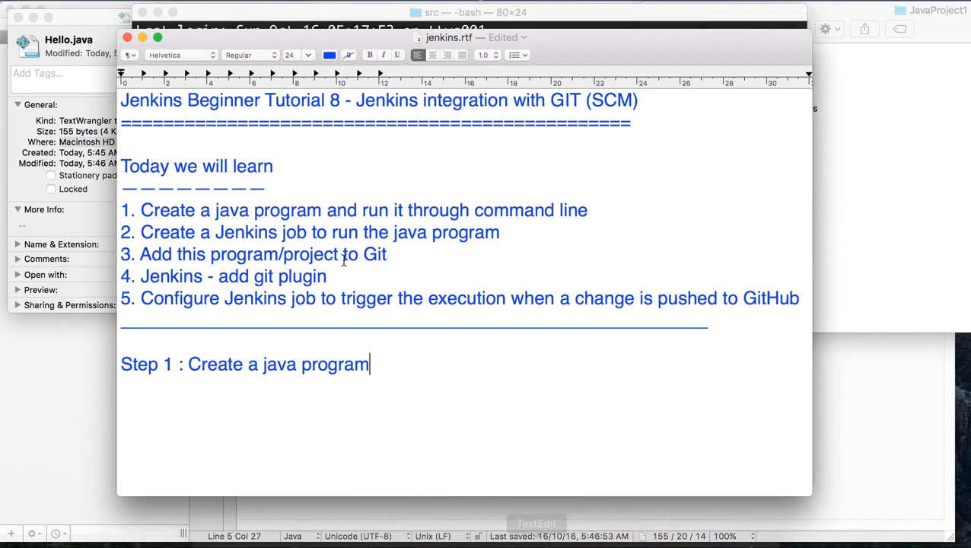
key(Return)
key(Return)
text(Step 2 )
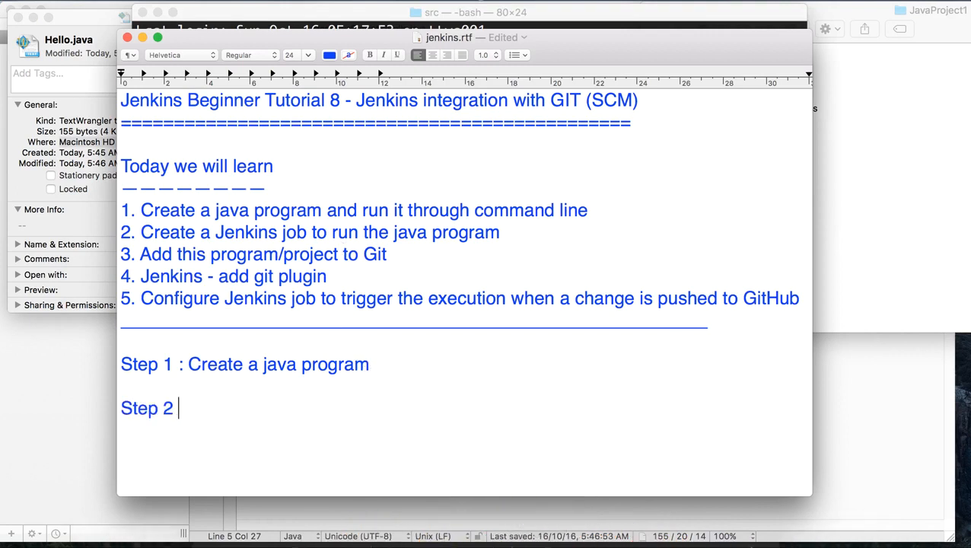
text(: Create )
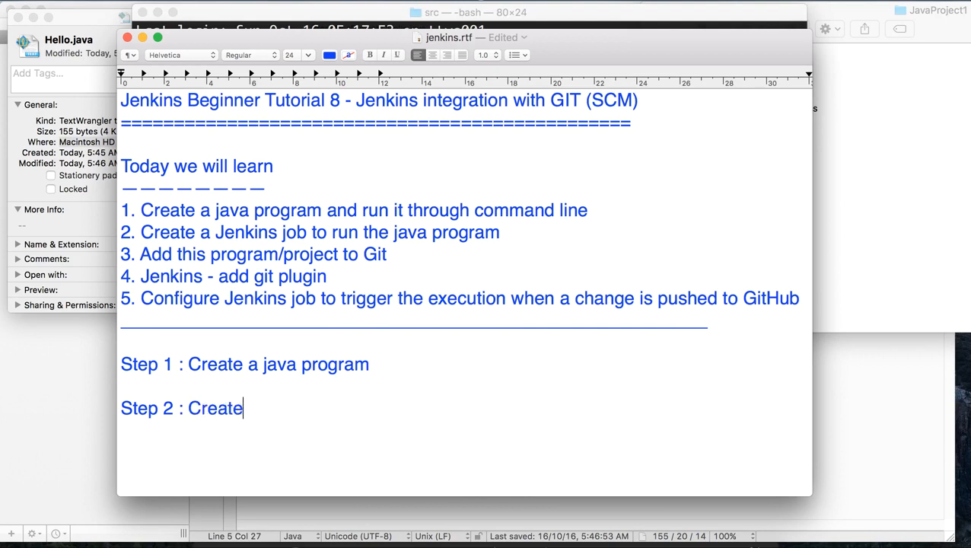
text(Jenkins )
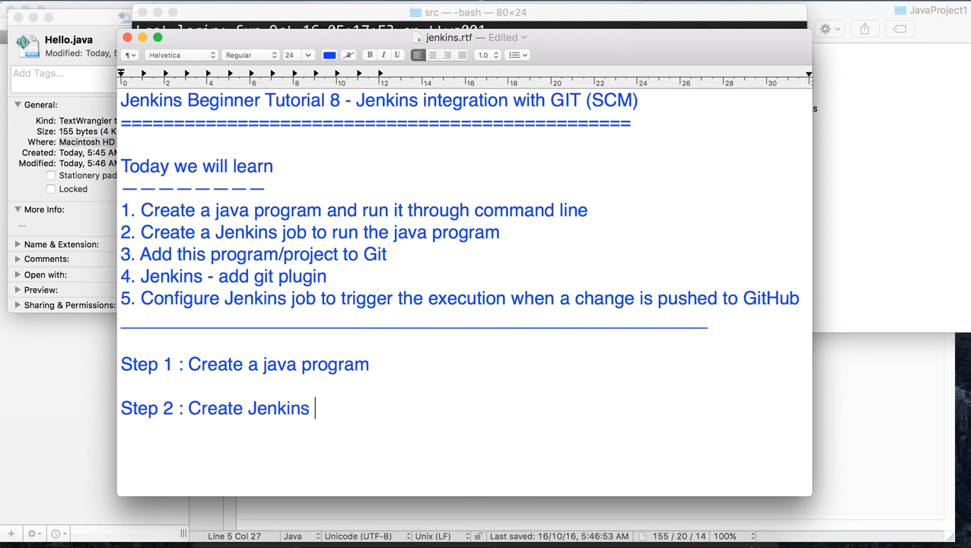
text(Job to run th)
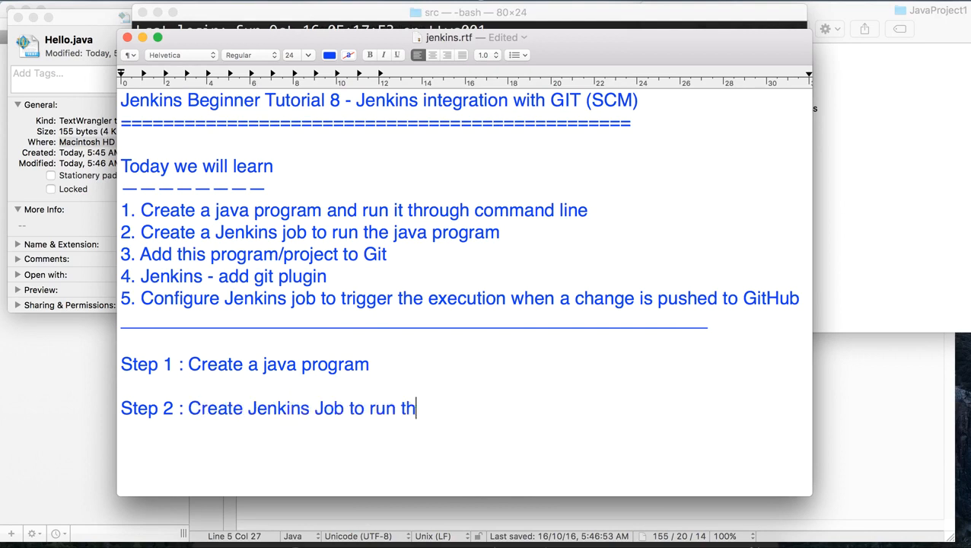
text(e prog)
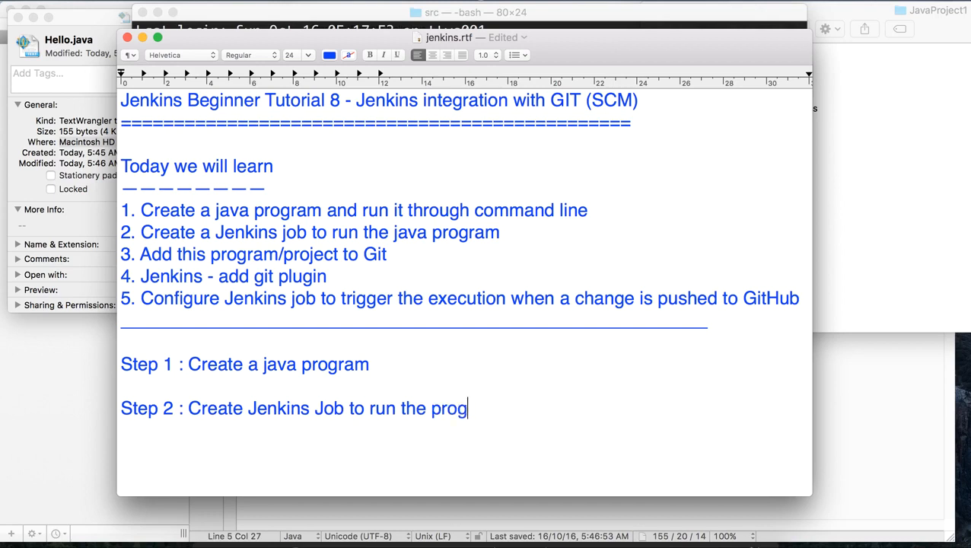
text(ram)
Step: Switch to Terminal, open a new window and change its working directory to the Desktop/Tools/Jenkins folder in the user's home
key(ctrl+Up)
click(290, 425)
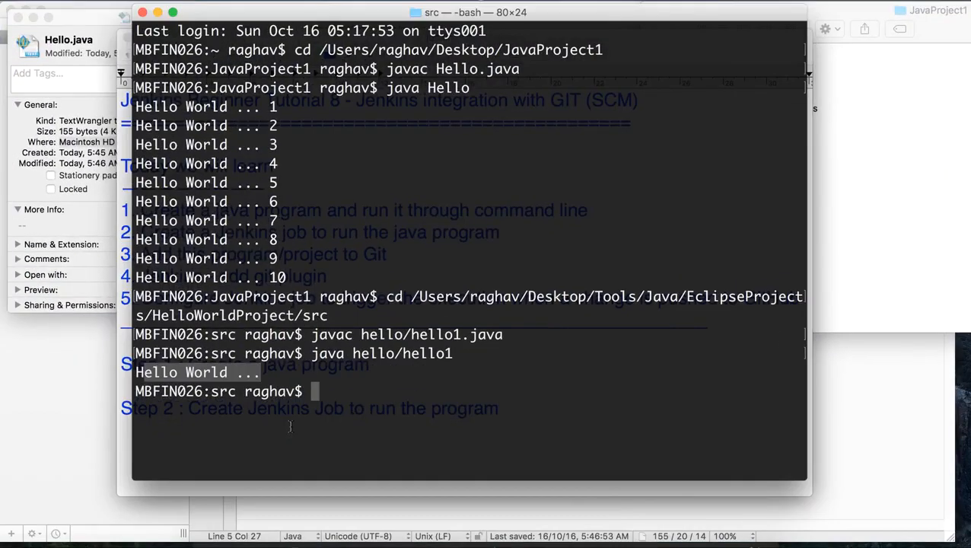
key(super+n)
text(cd )
text(/)
text(Je)
key(BackSpace)
key(BackSpace)
text(Users/raghav)
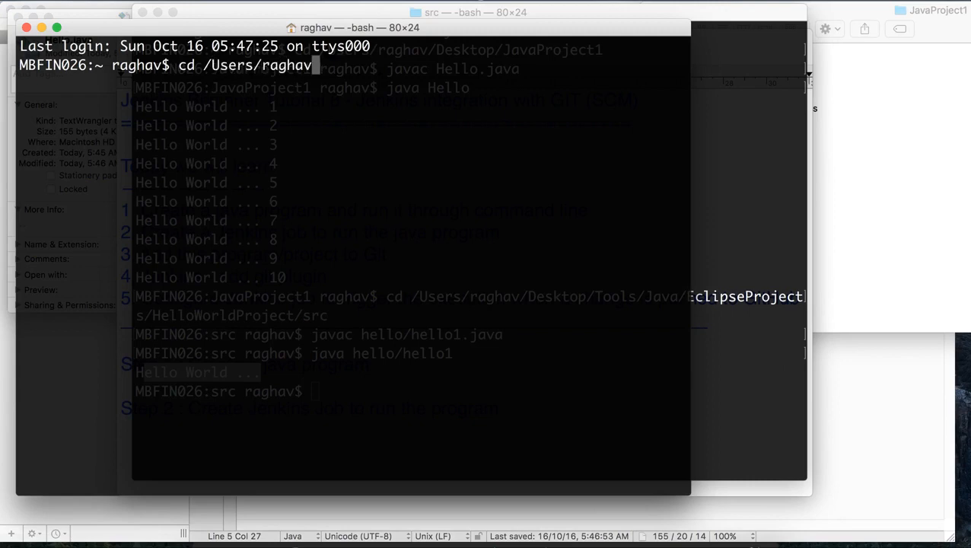
text(/Desktop/Tools/Jenkins)
key(Return)
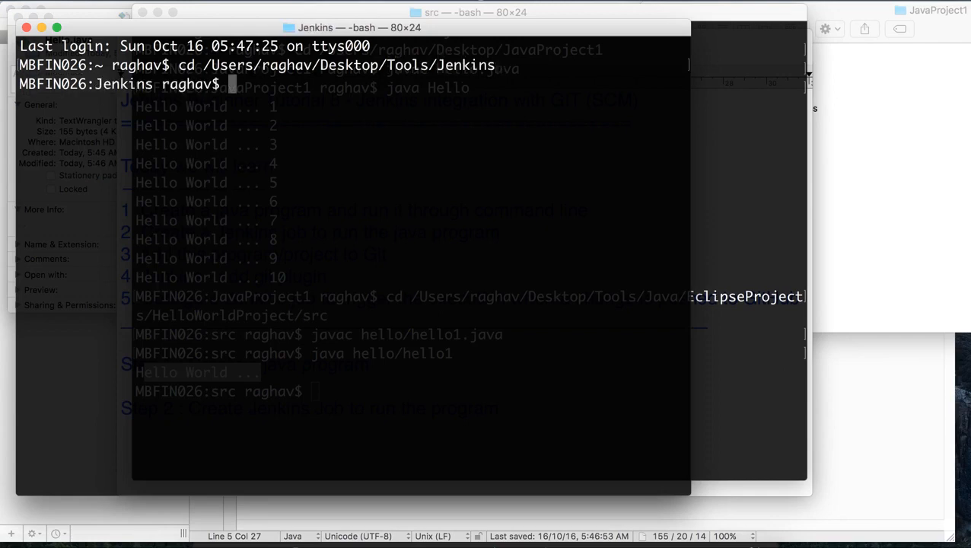
Step: Start Jenkins on port 9191 with java -jar jenkins.war --httpPort=9191
text(java -jar jenkins.war)
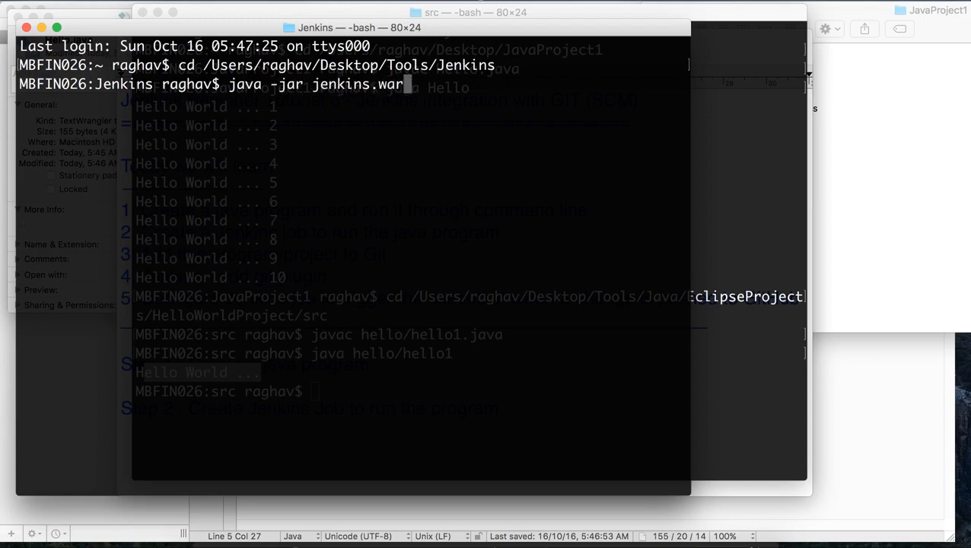
text( --httPP)
key(BackSpace)
key(BackSpace)
text(pPort=9191)
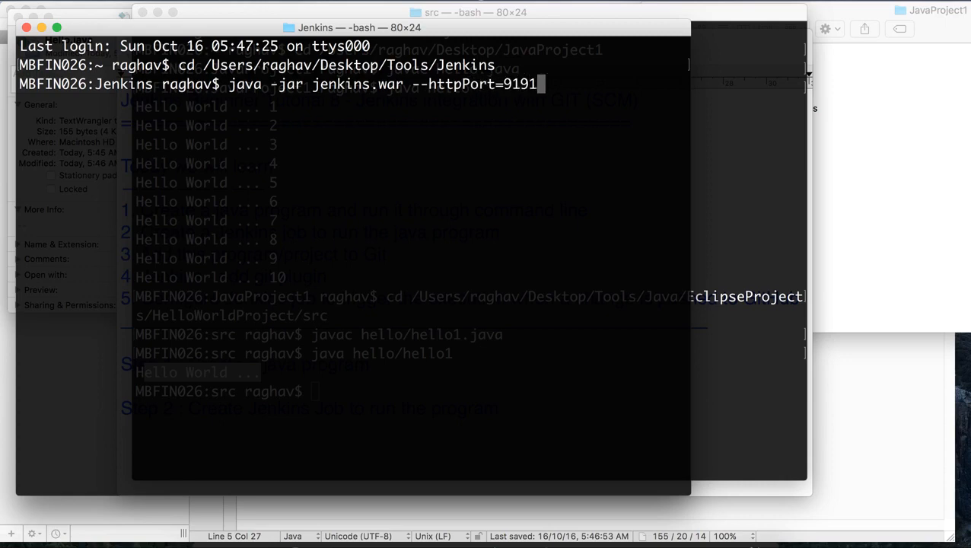
key(Return)
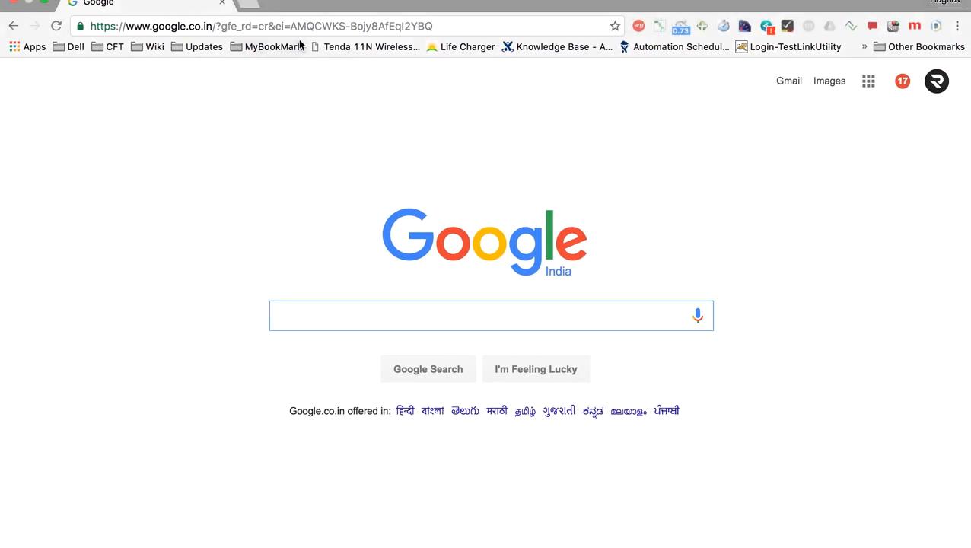
Step: Open localhost:9191 in the Chrome browser
click(300, 19)
text(localhost:8080)
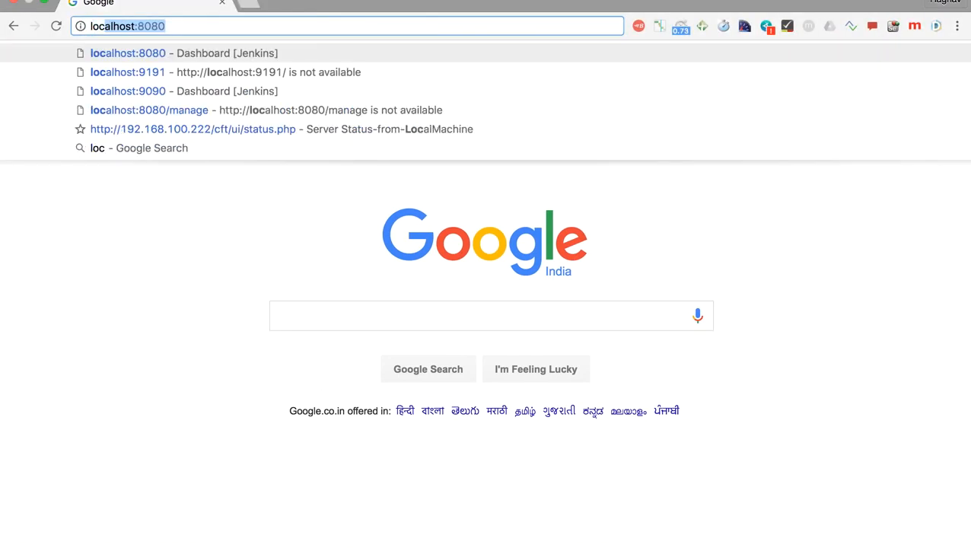
key(Down)
key(Return)
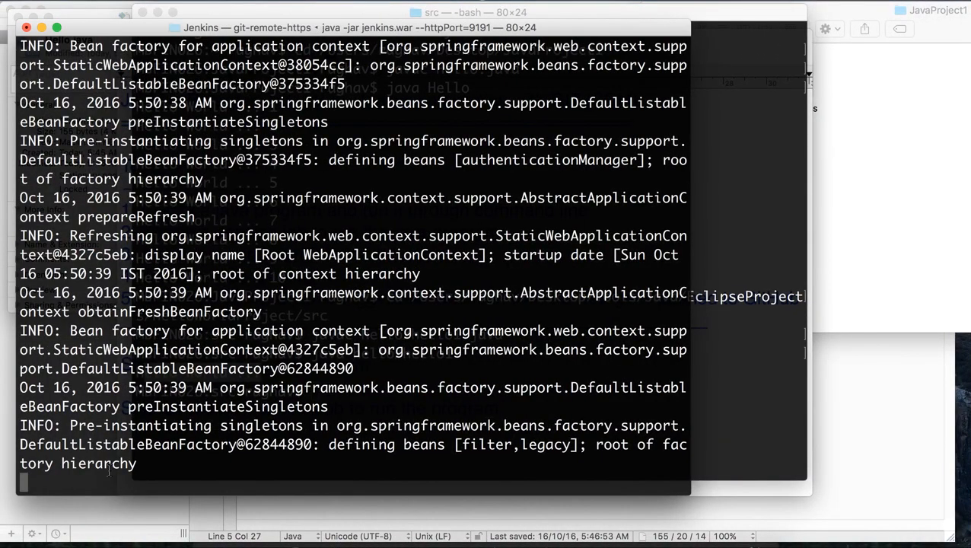
Step: Reposition the Jenkins terminal window and highlight the last line of its startup log before returning to Chrome
drag(418, 30, 534, 21)
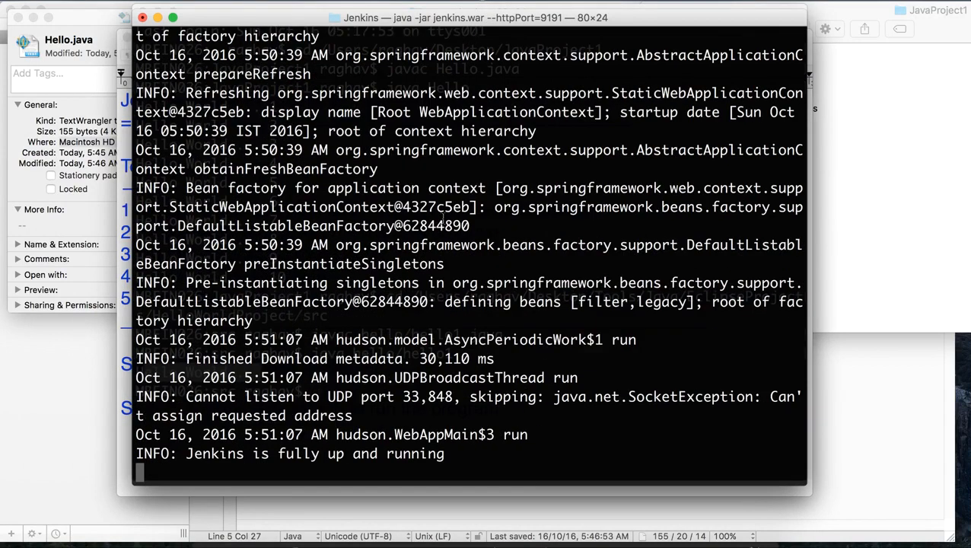
drag(203, 452, 408, 453)
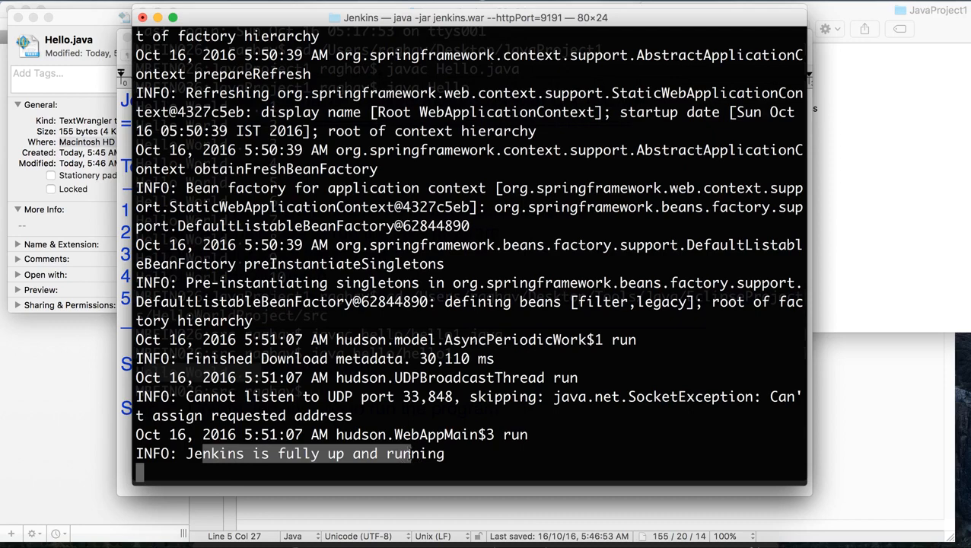
key(ctrl+Right)
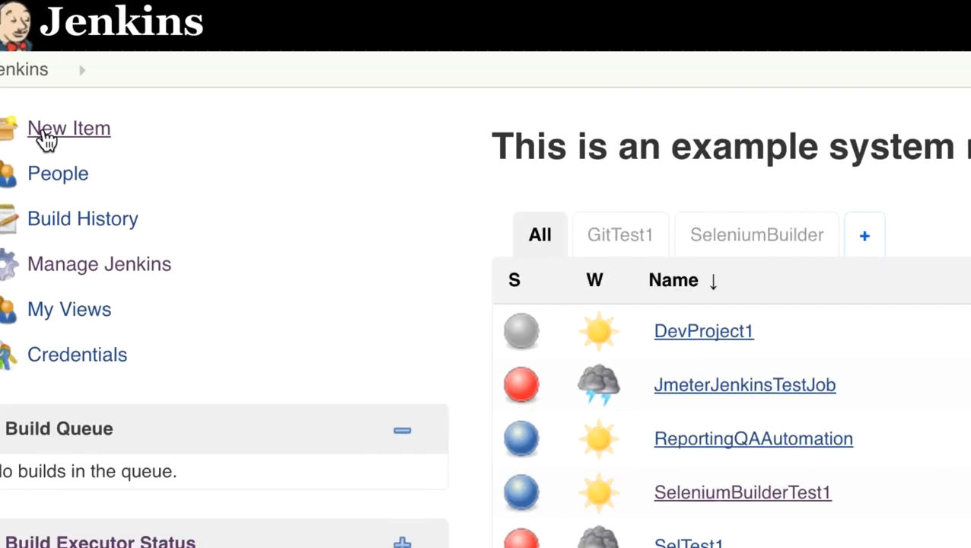
Step: Create a new Jenkins item named HelloWorld as a Freestyle project
click(45, 134)
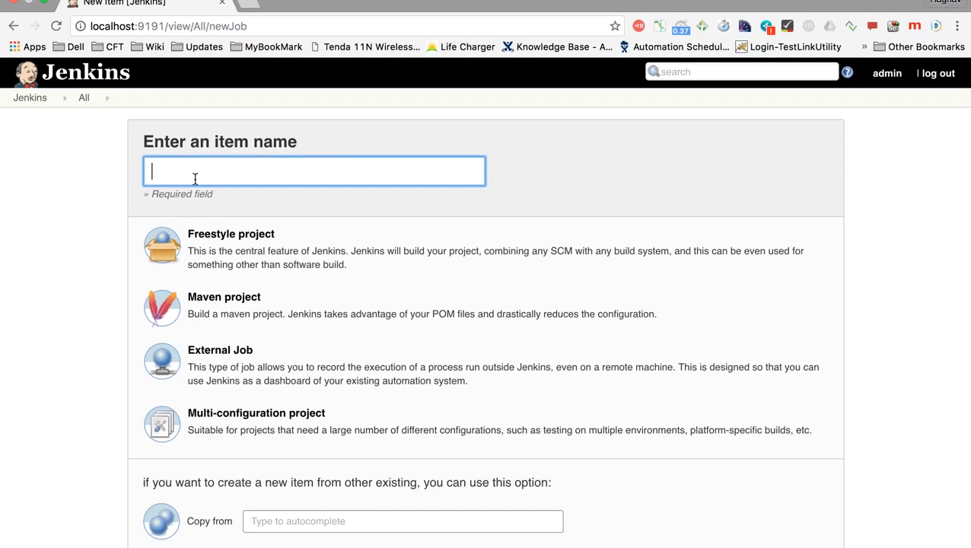
text(HelloWorld)
click(217, 261)
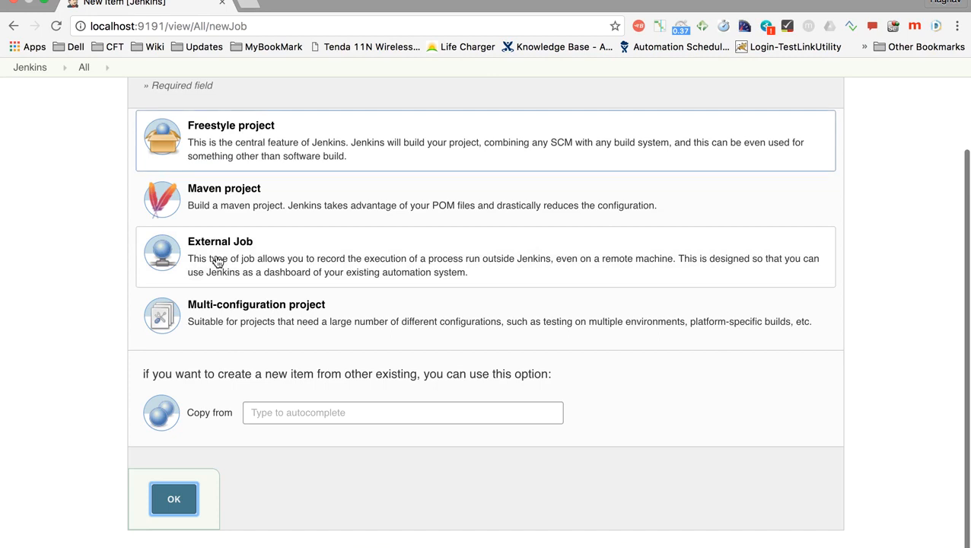
scroll(236, 166, up, 1)
scroll(236, 163, down, 1)
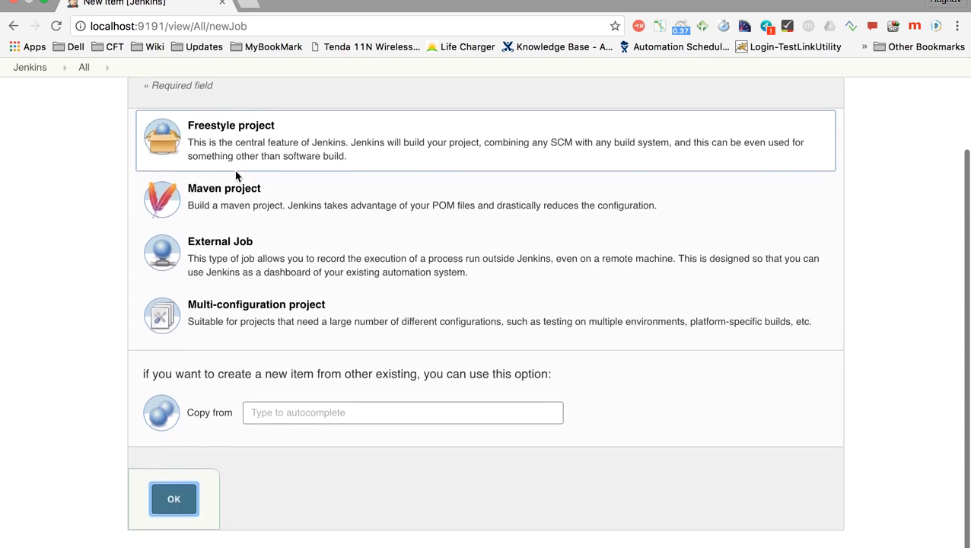
click(174, 496)
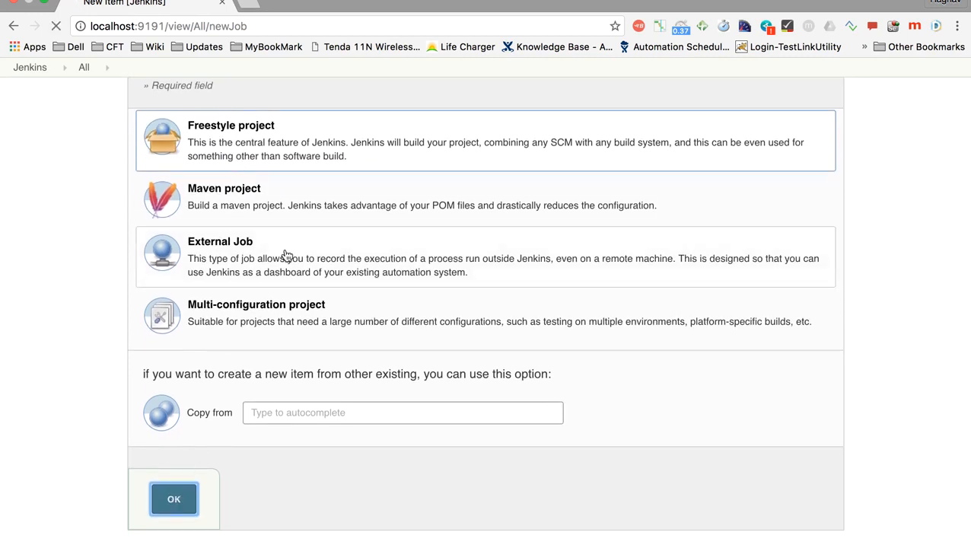
Step: Add an Execute shell build step to the HelloWorld job's Build section
scroll(284, 255, up, 1)
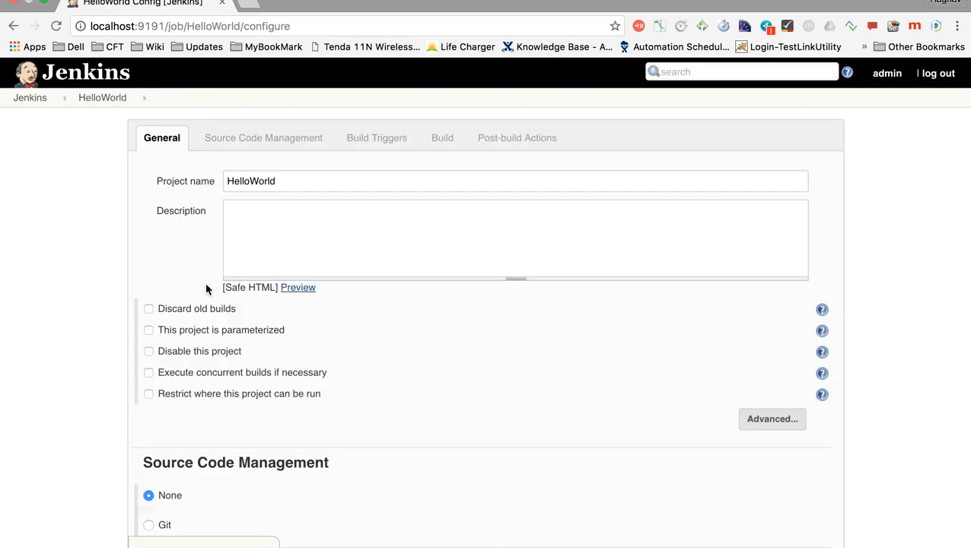
scroll(206, 289, down, 3)
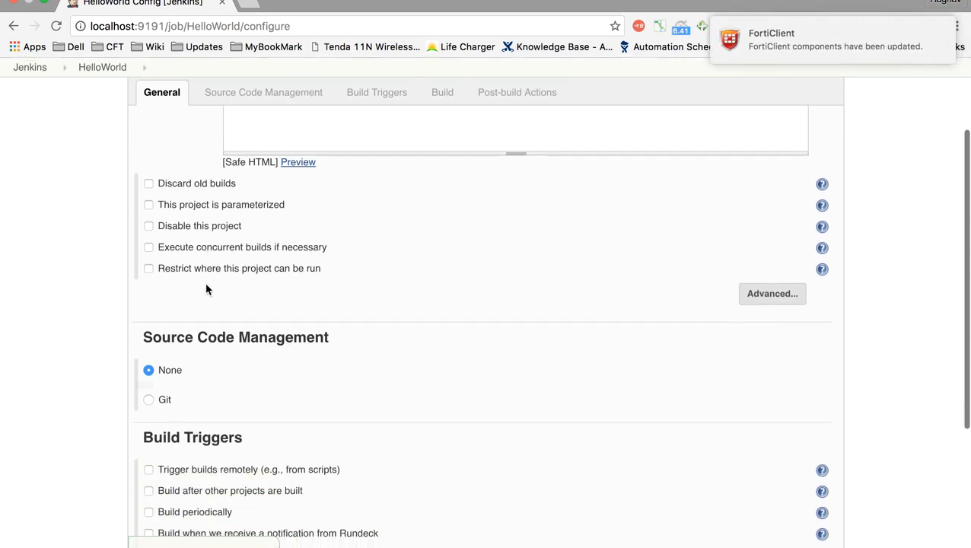
scroll(284, 382, down, 5)
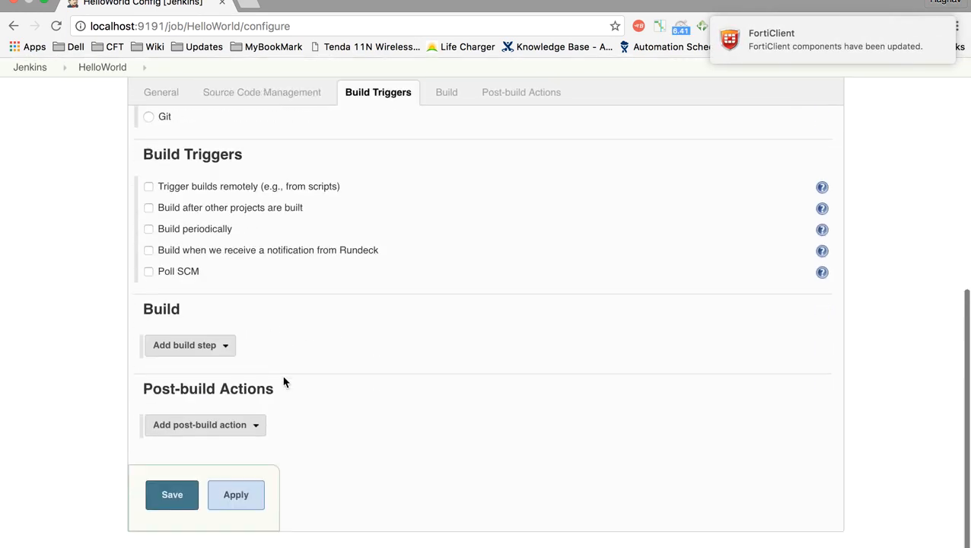
click(216, 347)
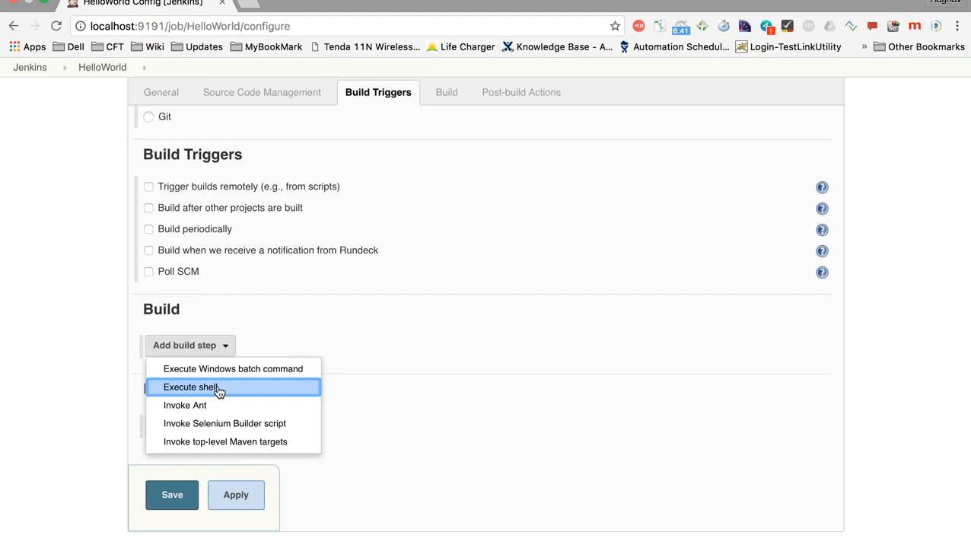
click(218, 389)
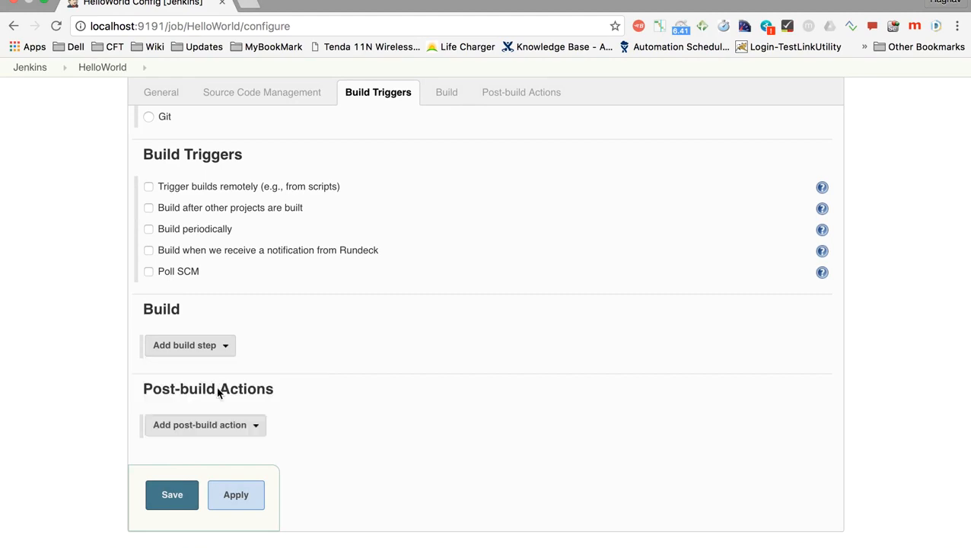
Step: Minimize the Jenkins terminal window and copy the cd command for the home folder's Desktop/JavaProject1 from Terminal history into the shell build step
click(275, 401)
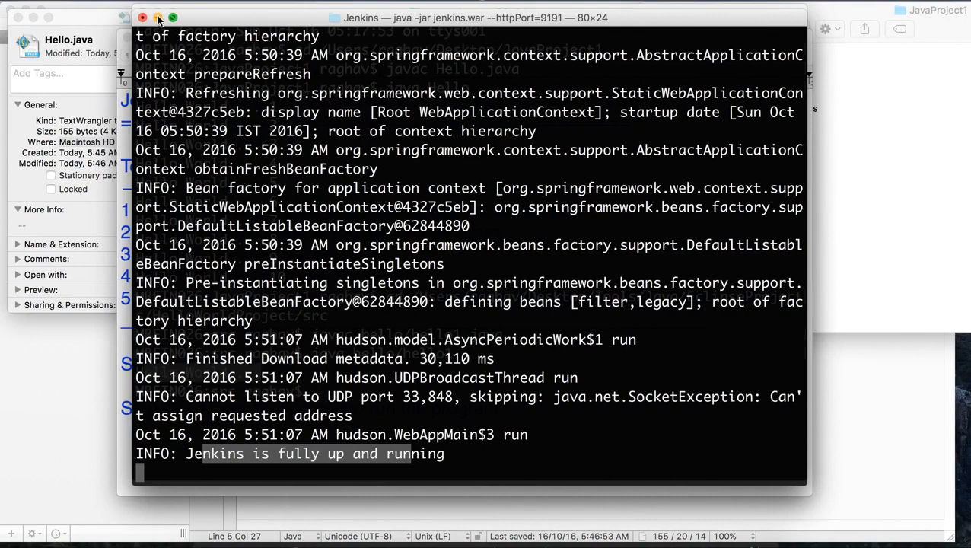
click(158, 16)
key(Up)
key(Up)
key(Up)
key(Up)
key(Up)
key(Up)
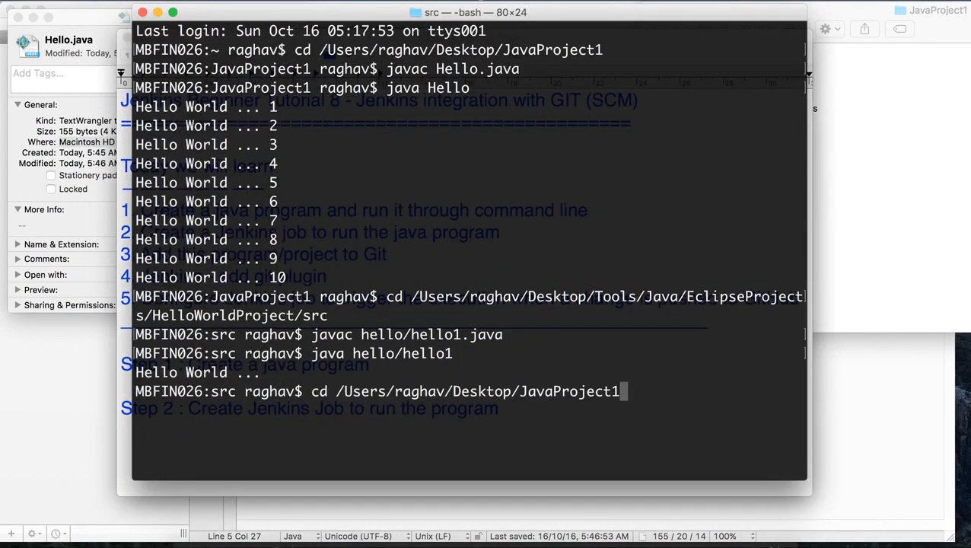
drag(313, 391, 621, 392)
key(super+c)
key(super+Tab)
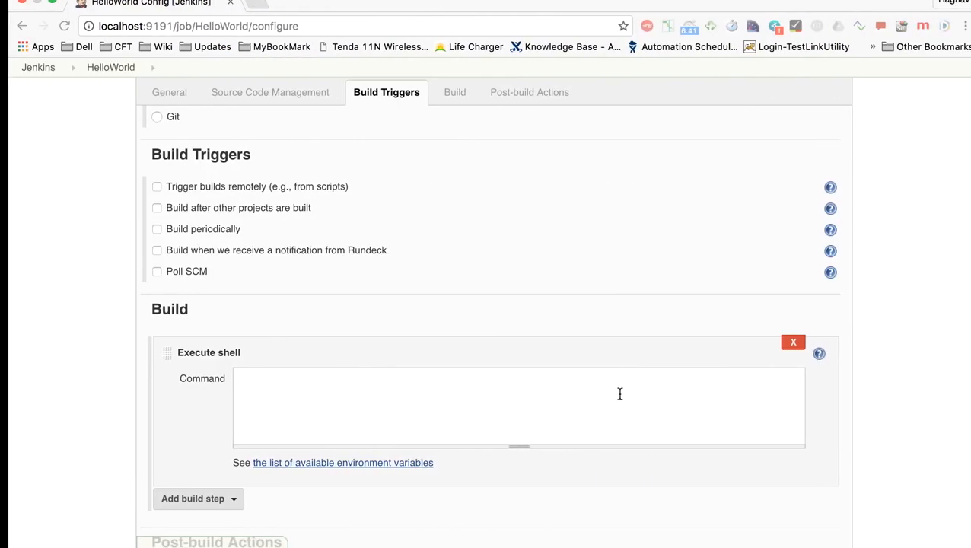
click(378, 397)
key(super+v)
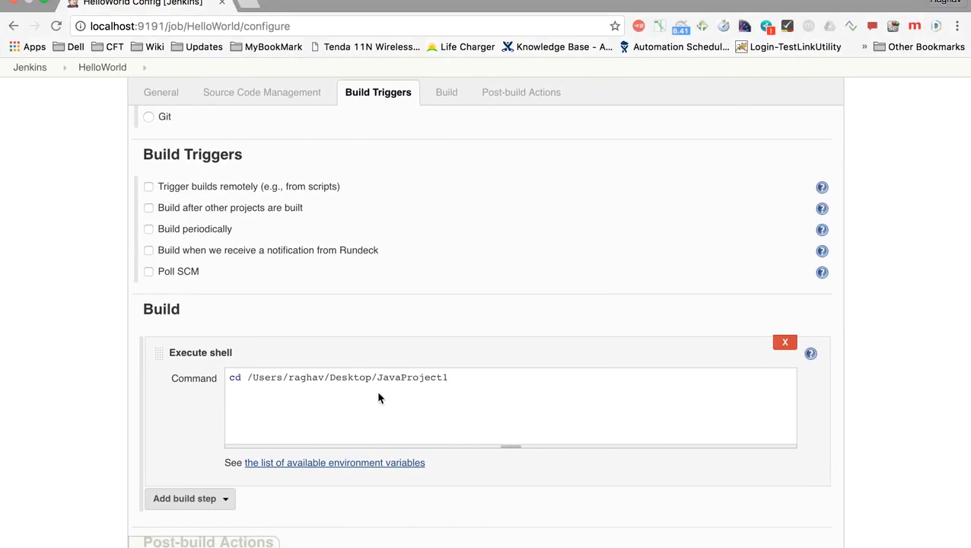
Step: Copy javac Hello.java from the Terminal history and paste it as the second line of the shell command
key(super+Tab)
key(Down)
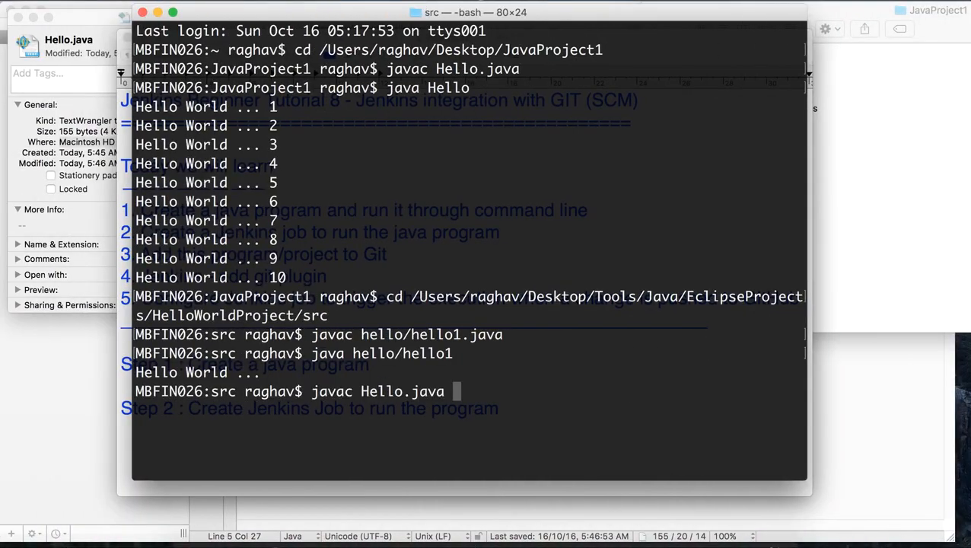
drag(313, 392, 448, 391)
key(super+c)
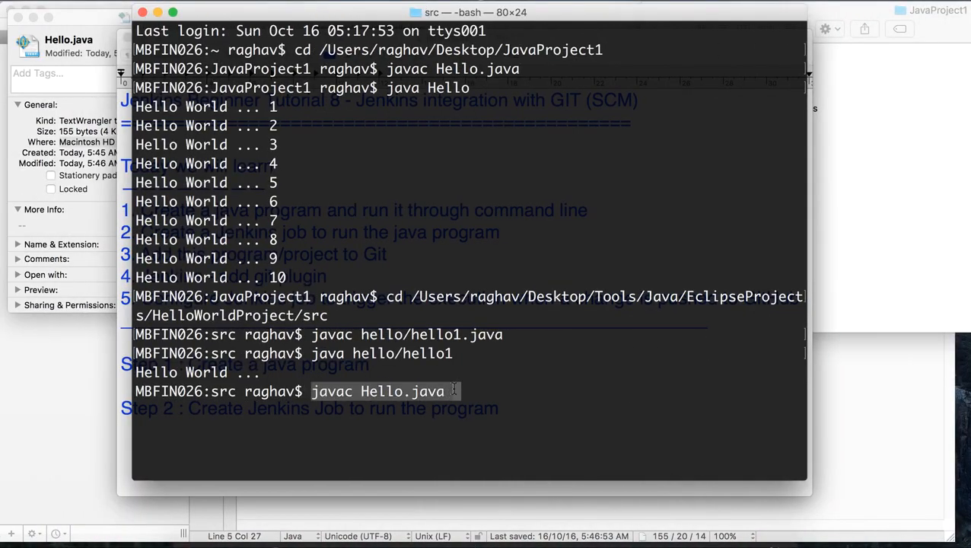
key(super+Tab)
key(Return)
key(super+v)
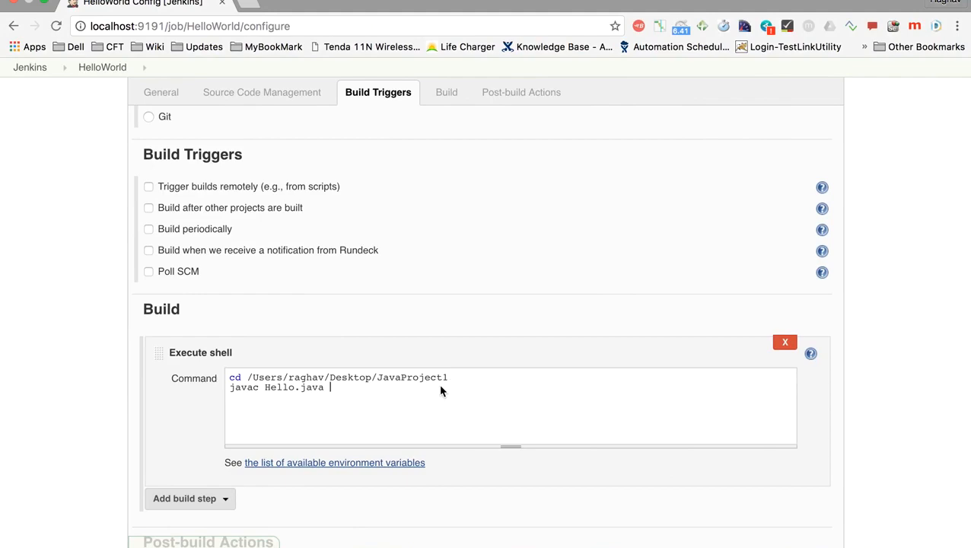
Step: Copy java Hello from the Terminal history into the third line of the shell command and remove its leading space
key(Return)
key(super+Tab)
key(Down)
drag(305, 391, 395, 391)
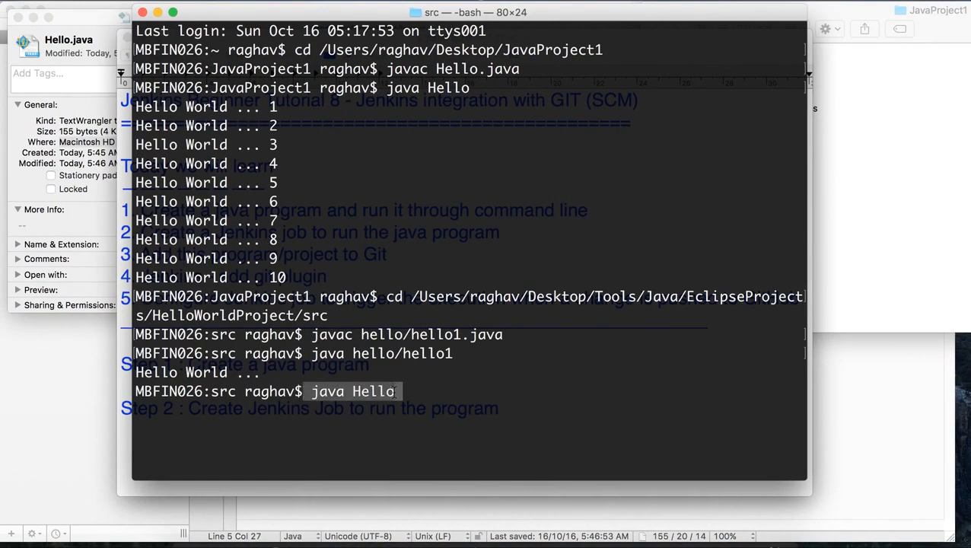
key(super+c)
key(super+Tab)
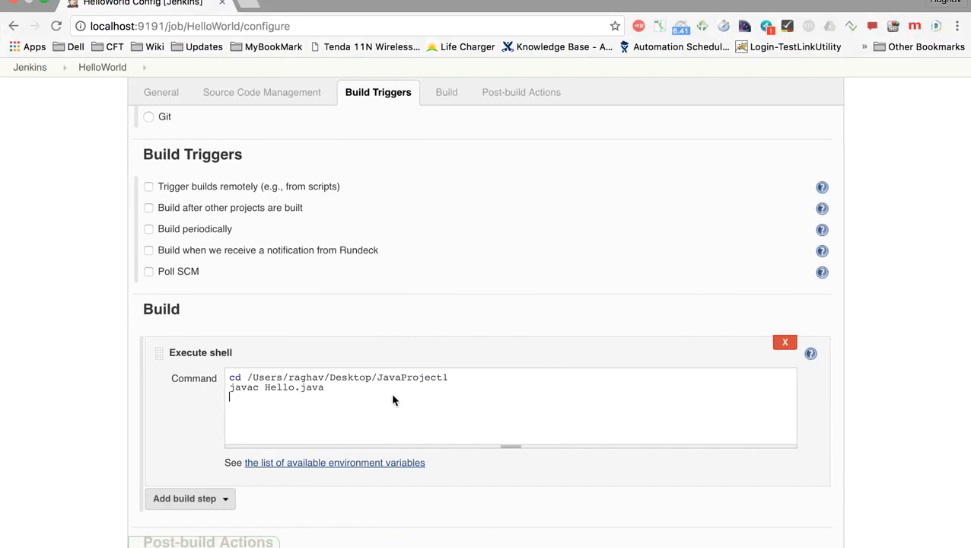
key(super+v)
key(Left)
key(Left)
key(Left)
key(Left)
key(BackSpace)
Step: Apply and save the HelloWorld job configuration
scroll(392, 396, down, 5)
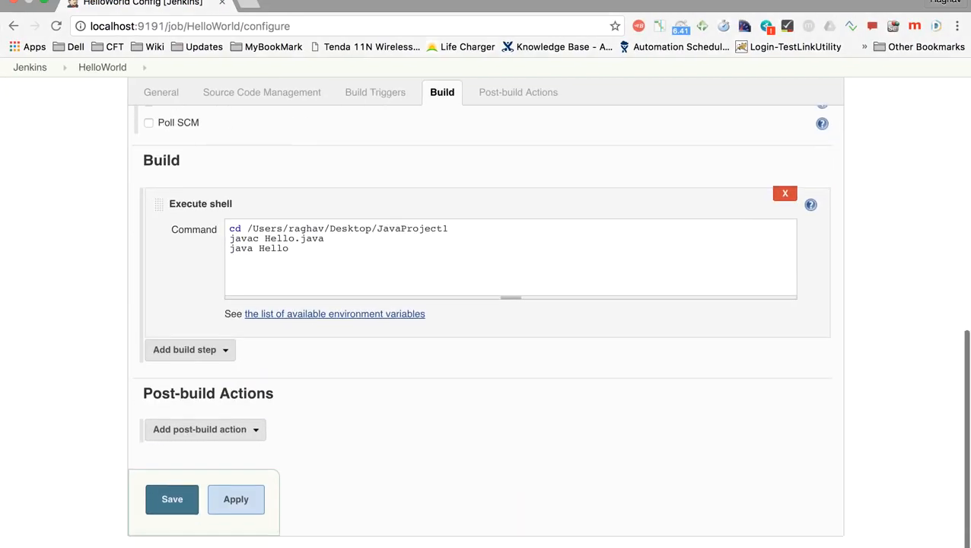
click(230, 504)
click(173, 500)
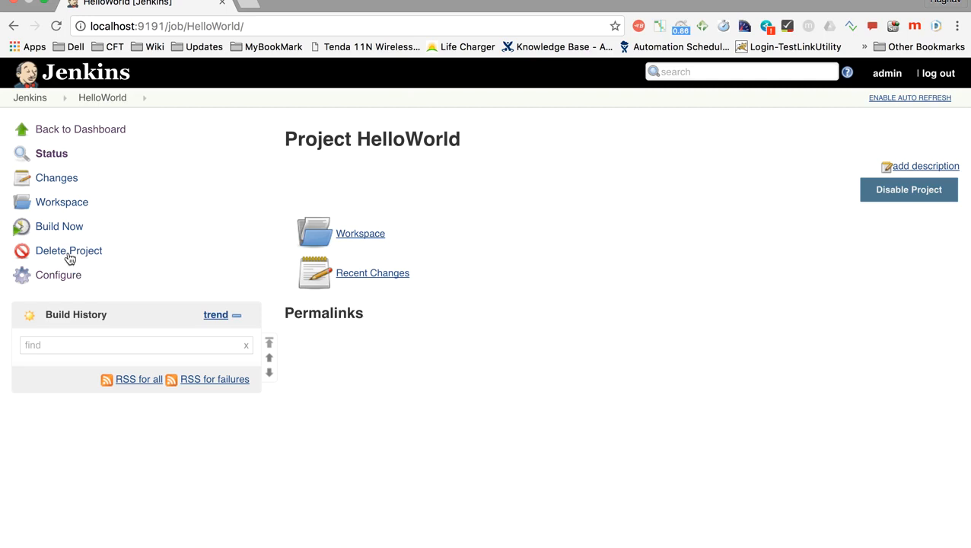
Step: Build the HelloWorld job and open build #1's console output to highlight the program's printed lines
click(65, 232)
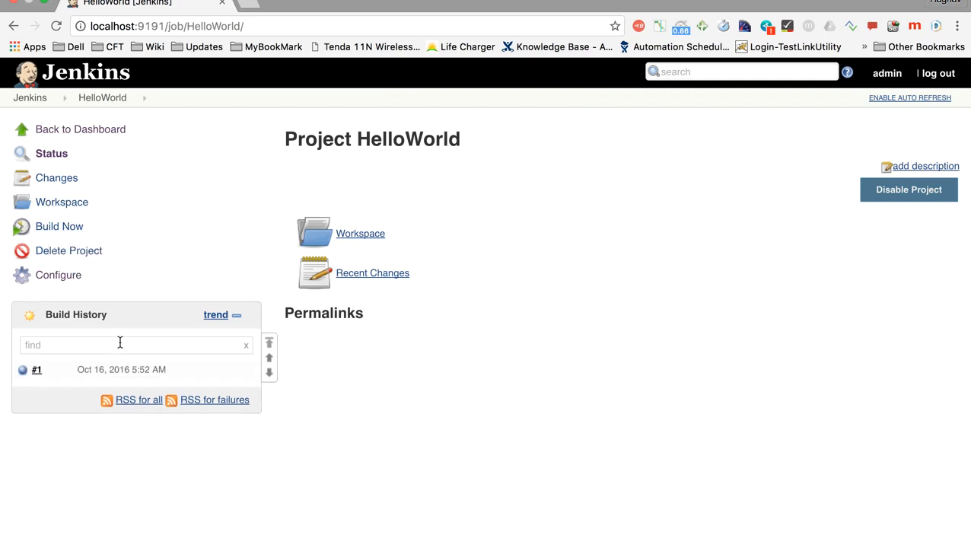
click(172, 372)
click(167, 416)
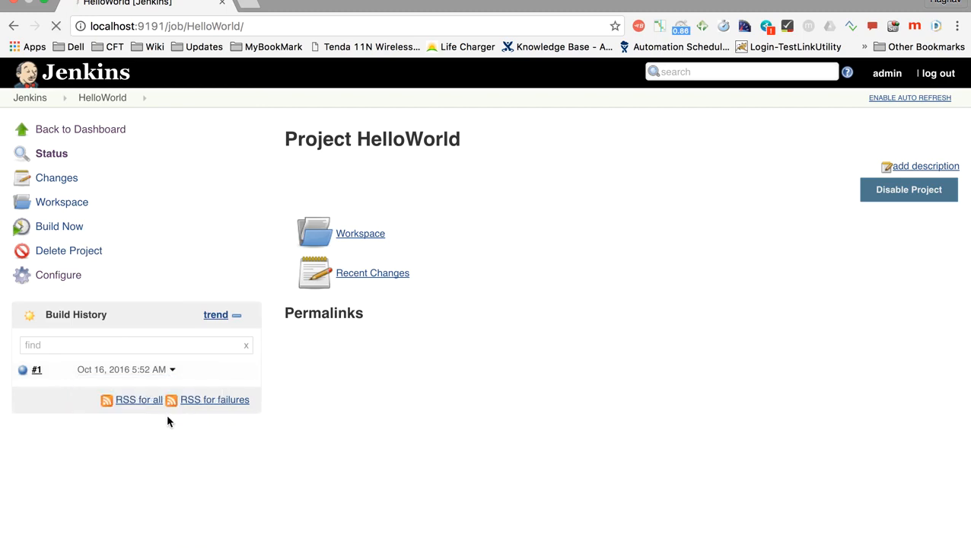
drag(286, 268, 409, 399)
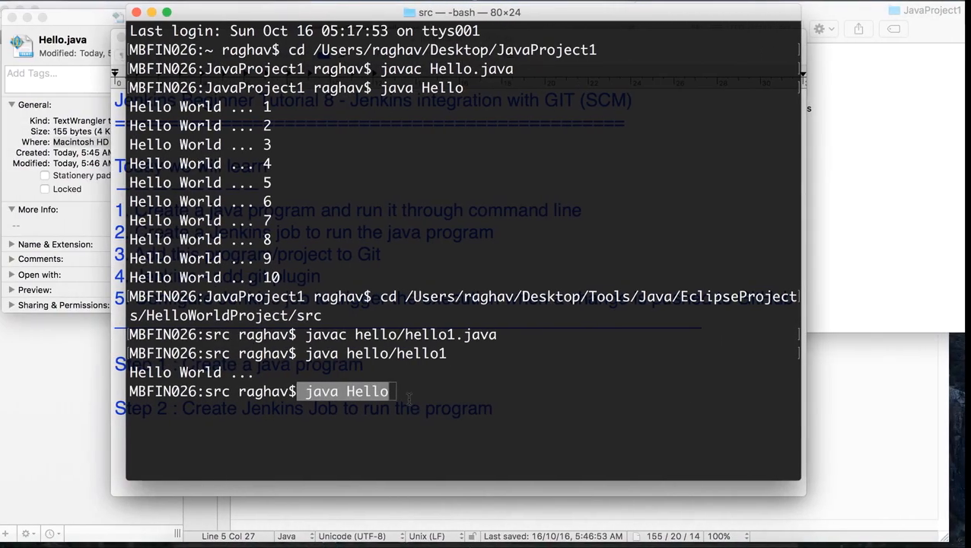
Step: Move the Terminal window aside and add the line "Step 3 : Add project to Git" below Step 2 in the jenkins.rtf notes
drag(419, 17, 563, 23)
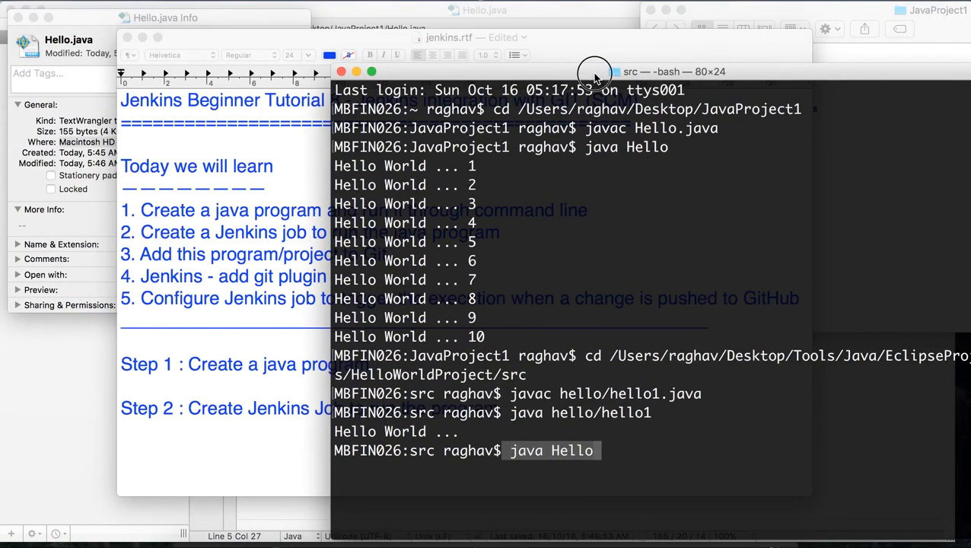
click(264, 248)
click(500, 409)
key(Return)
key(Return)
text(Step )
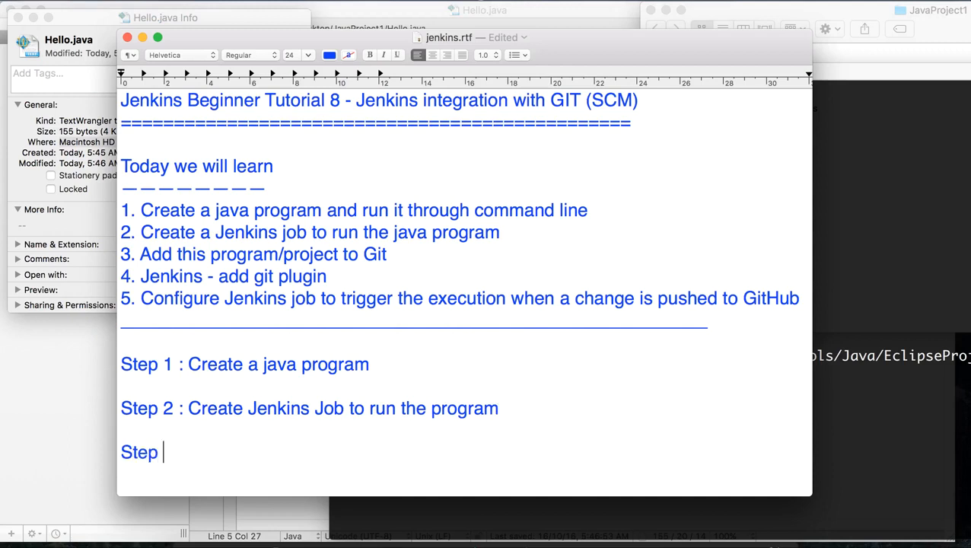
text(3 : Add )
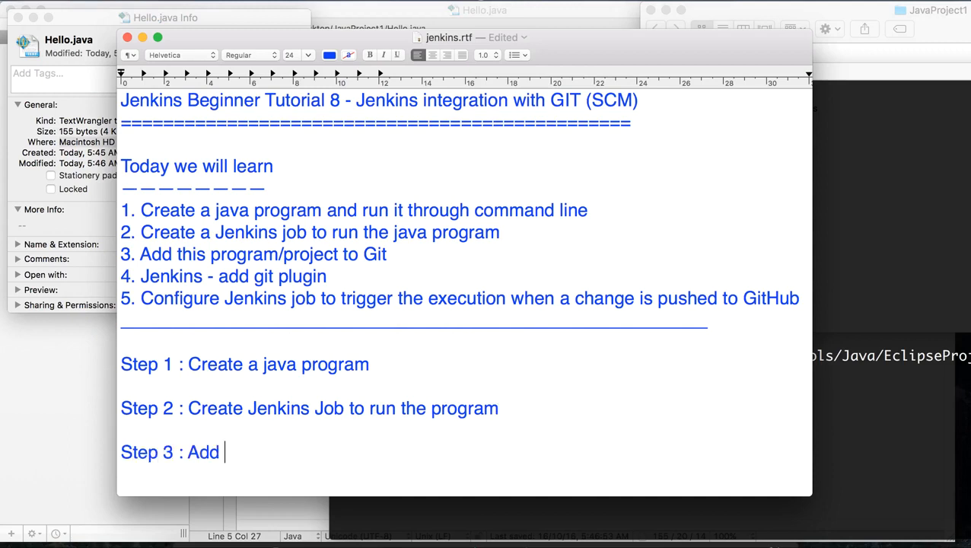
text(project to )
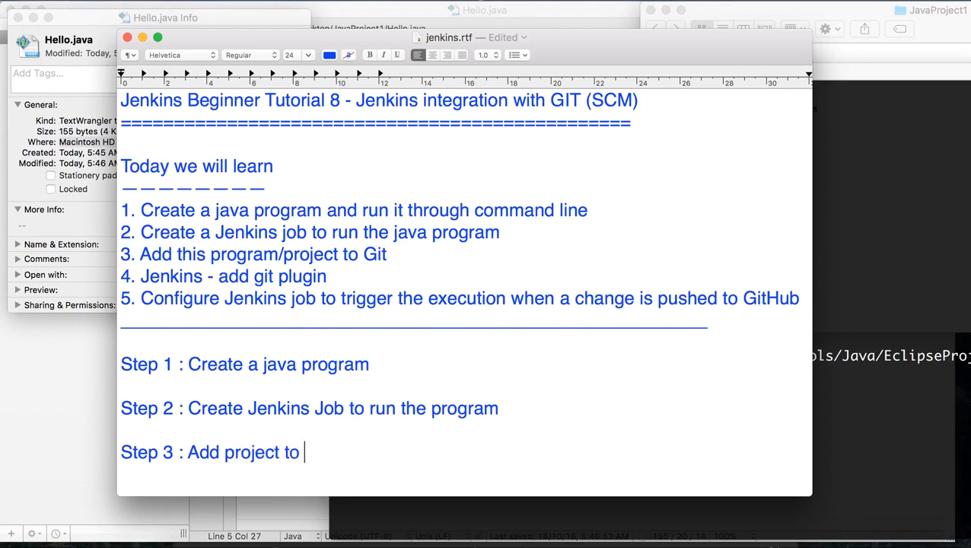
text(Git and GitHub)
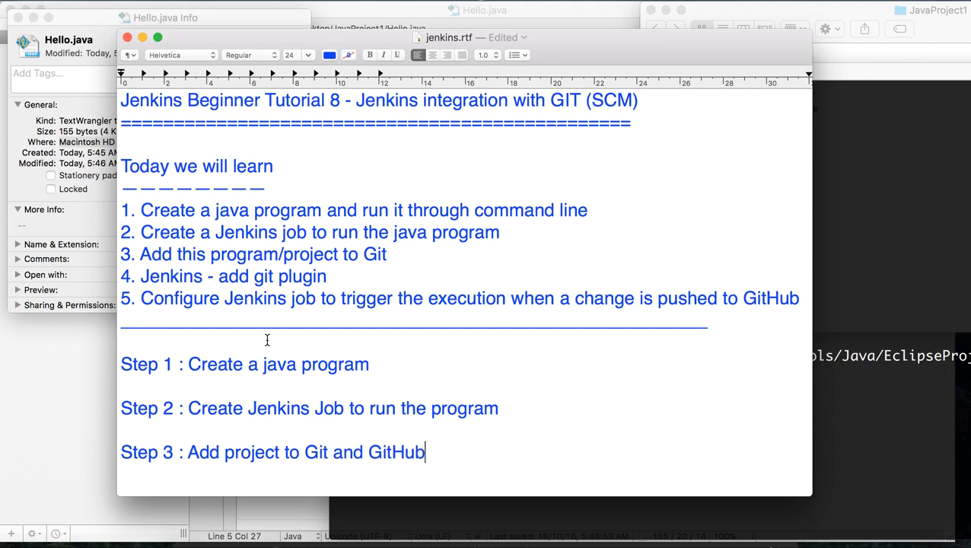
Step: Extend the Step 3 line in the jenkins.rtf notes with "and GitHub" and close the Hello.java info window
click(84, 198)
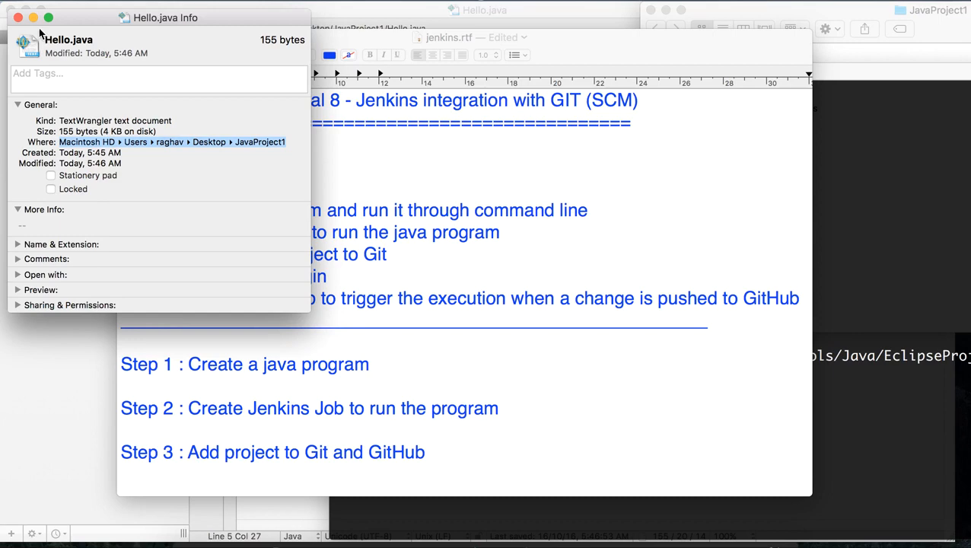
click(19, 16)
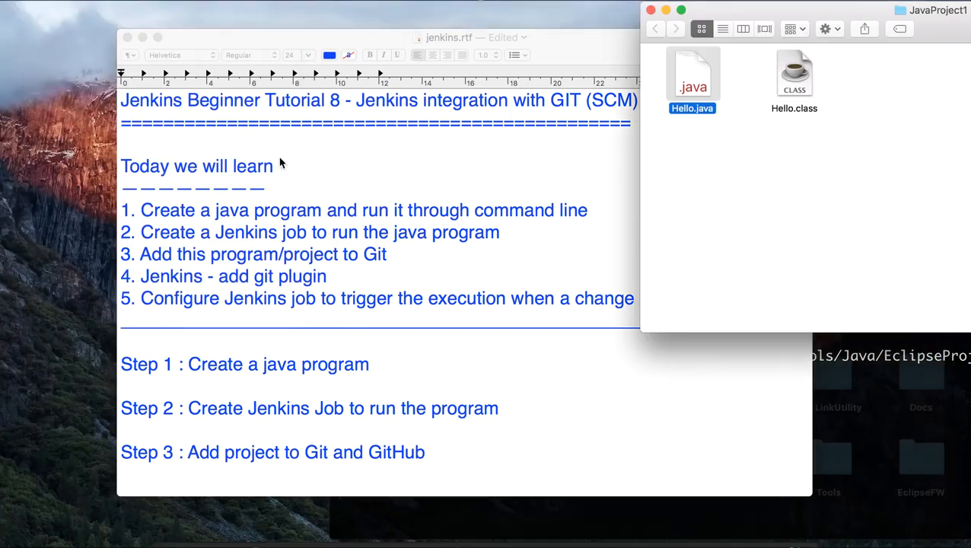
Step: Copy the JavaProject1 folder path from the file info of Hello.java and close the info window
click(854, 474)
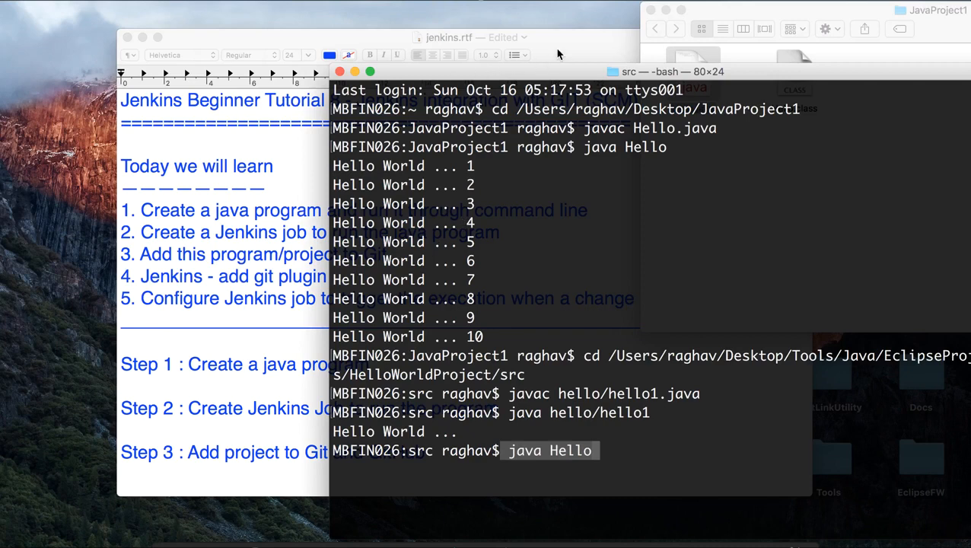
click(748, 27)
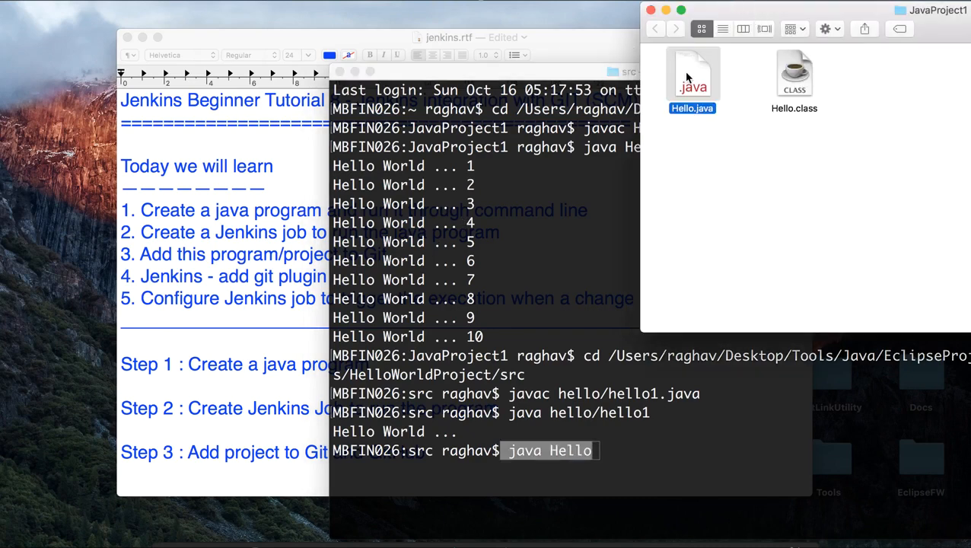
key(super+i)
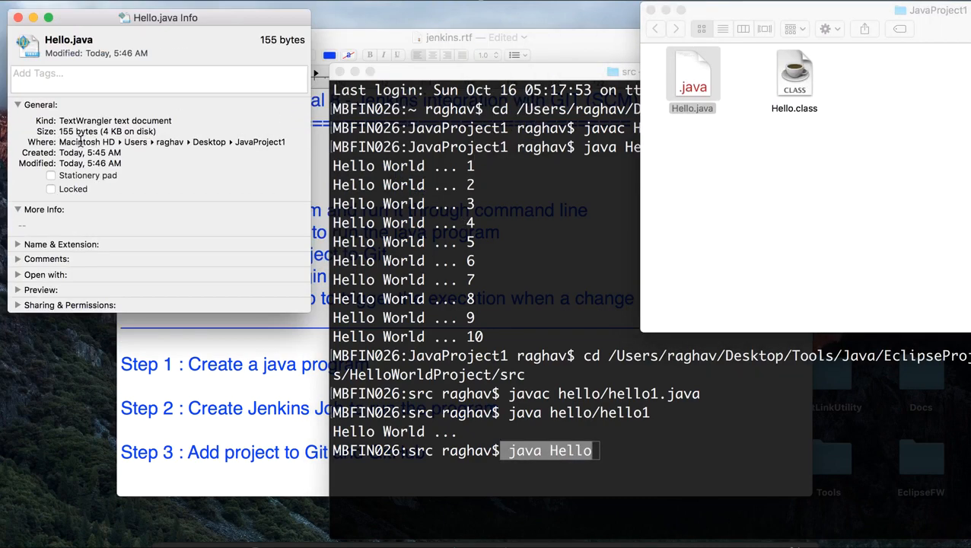
drag(59, 142, 300, 142)
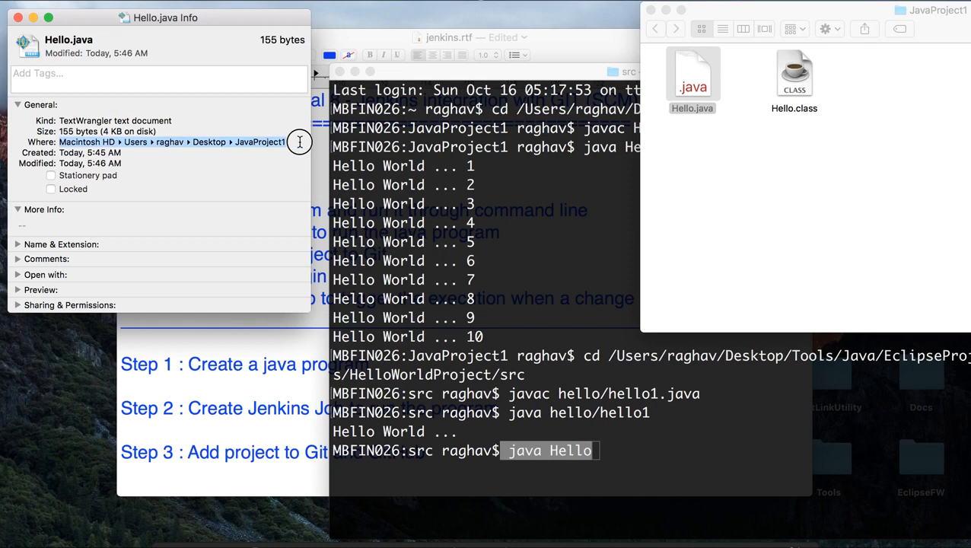
click(17, 16)
Step: Clear the pending java Hello in Terminal, change to the copied JavaProject1 folder path with cd, and move the window off the Finder files
click(431, 415)
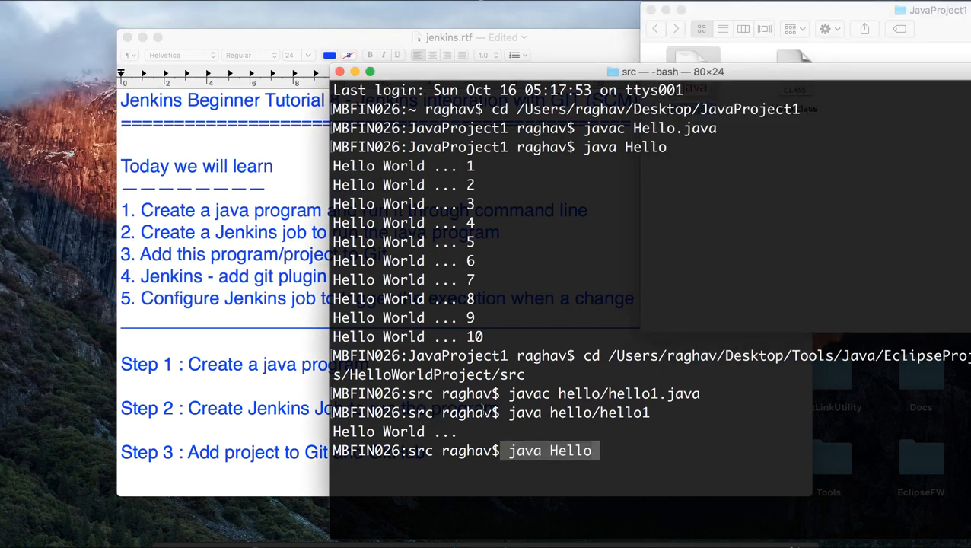
key(BackSpace)
key(BackSpace)
key(BackSpace)
key(BackSpace)
key(BackSpace)
key(BackSpace)
key(BackSpace)
key(BackSpace)
key(BackSpace)
key(BackSpace)
text(cd)
text(/Users/raghav/Desktop/JavaProject1)
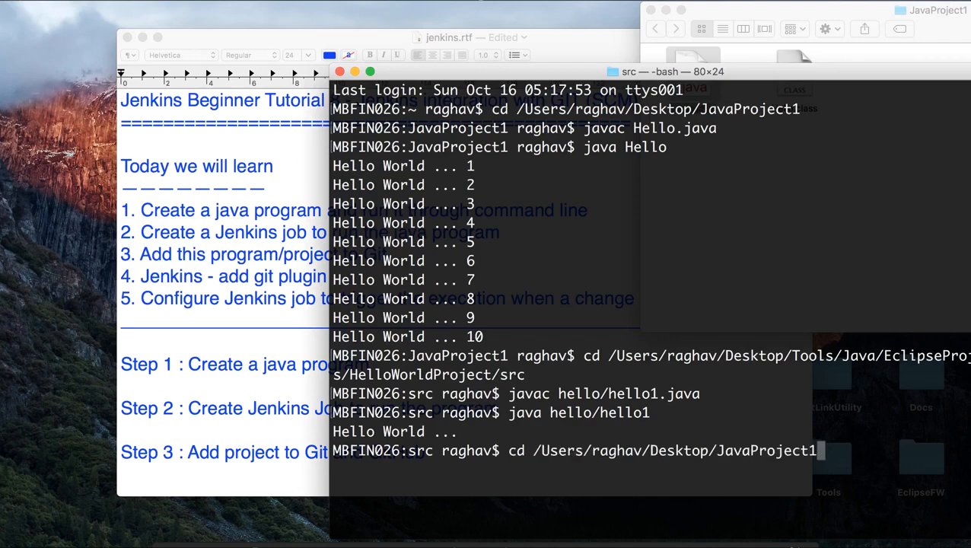
key(Return)
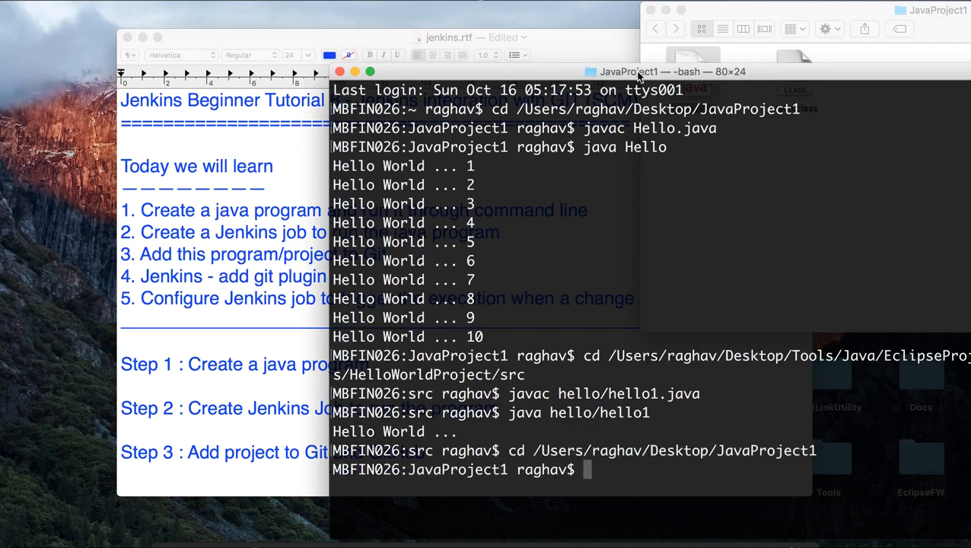
drag(536, 77, 250, 29)
mouse_move(358, 27)
mouse_down()
mouse_move(278, 21)
mouse_move(341, 25)
mouse_up()
Step: Look over the Git and GitHub Beginner Tutorial 1 page and its playlist on YouTube in the other browser
key(ctrl+Left)
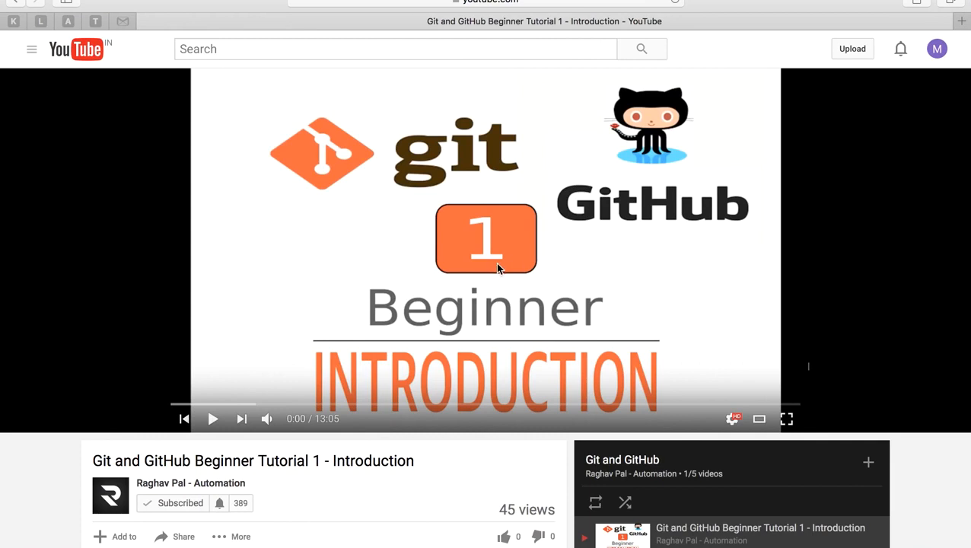
scroll(495, 263, down, 2)
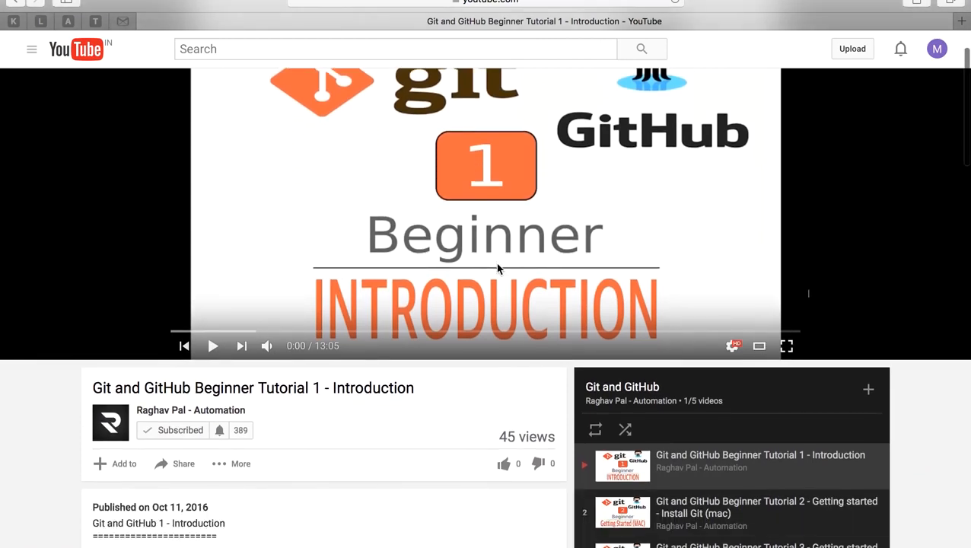
scroll(499, 271, up, 2)
scroll(465, 285, down, 5)
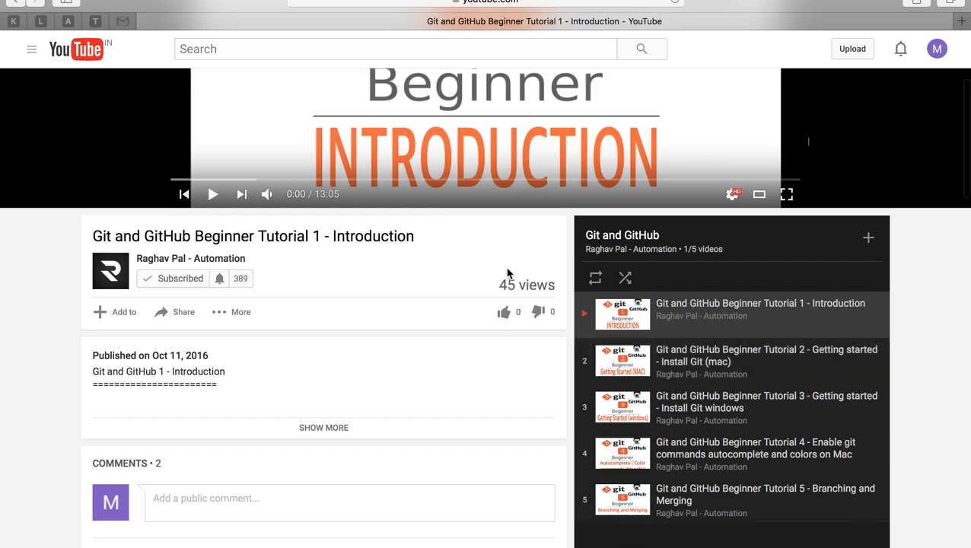
scroll(508, 273, up, 5)
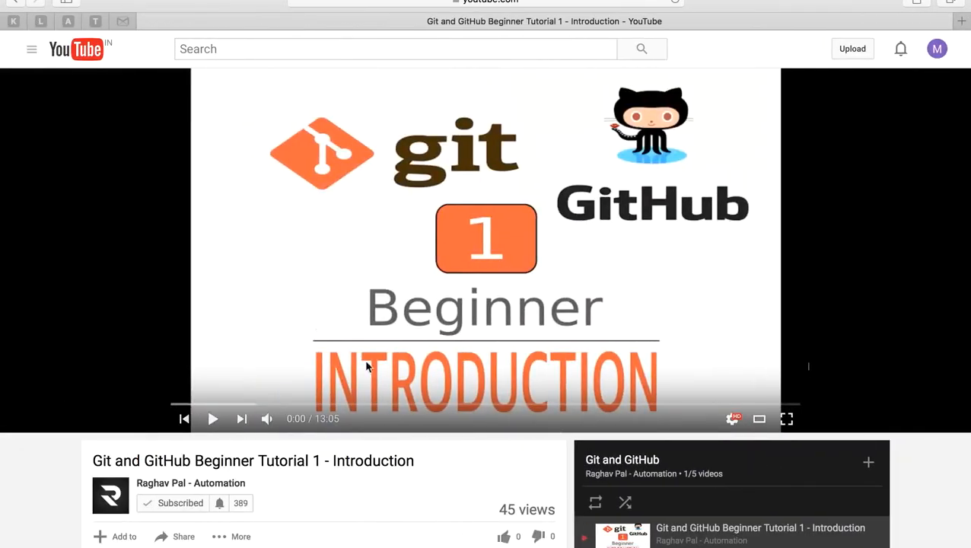
scroll(462, 347, down, 3)
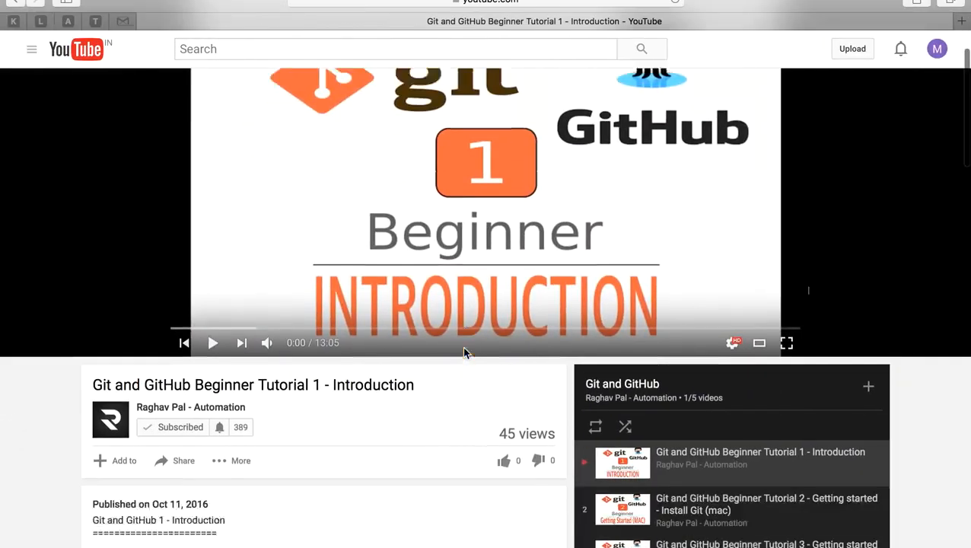
scroll(465, 352, up, 3)
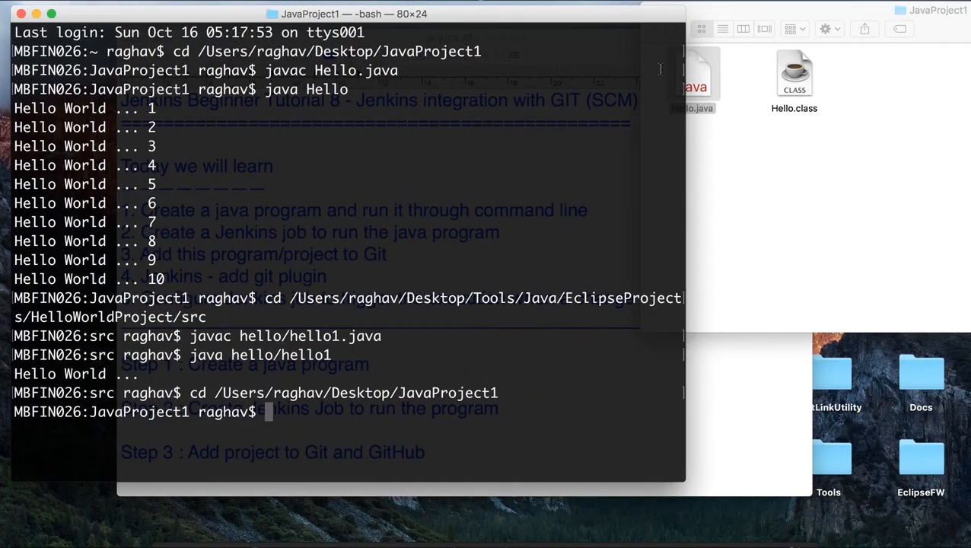
Step: Narrow the Terminal window to uncover the Finder files and run git init in JavaProject1
drag(686, 76, 644, 72)
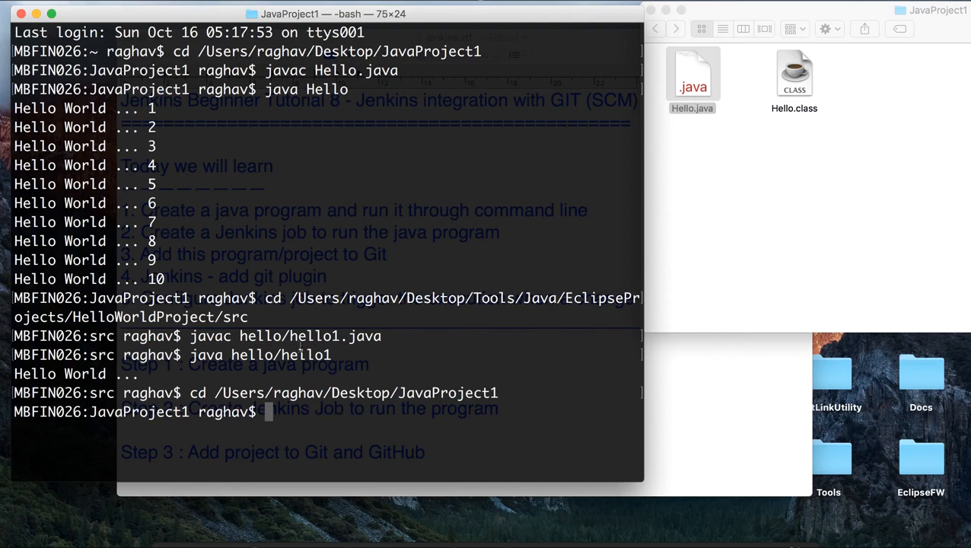
text(git init)
key(Return)
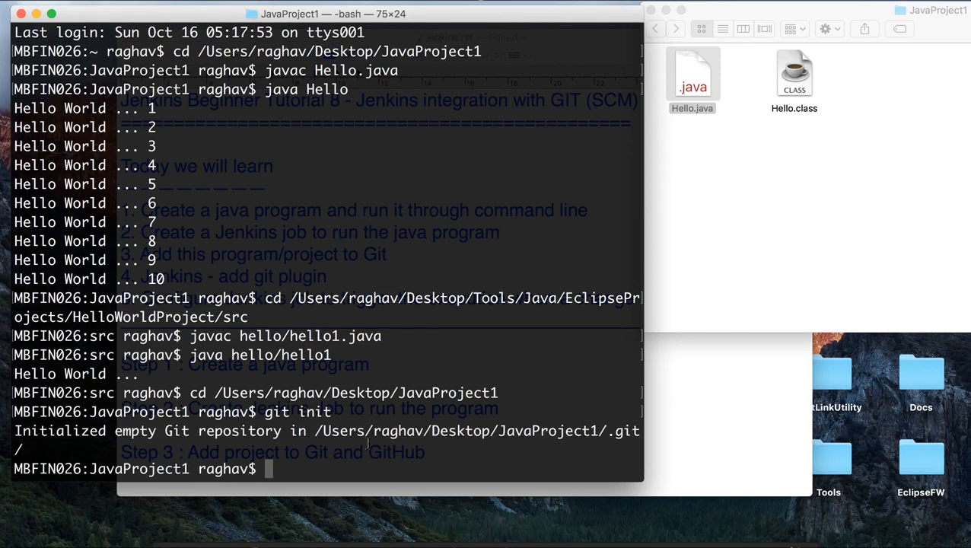
Step: Run git status in JavaProject1 and check which files are untracked
text(git s)
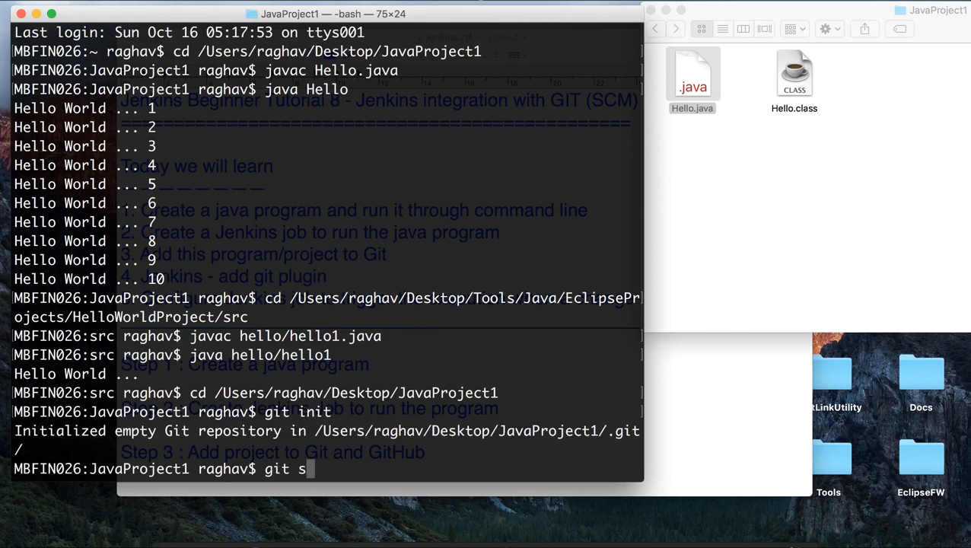
text(tatus)
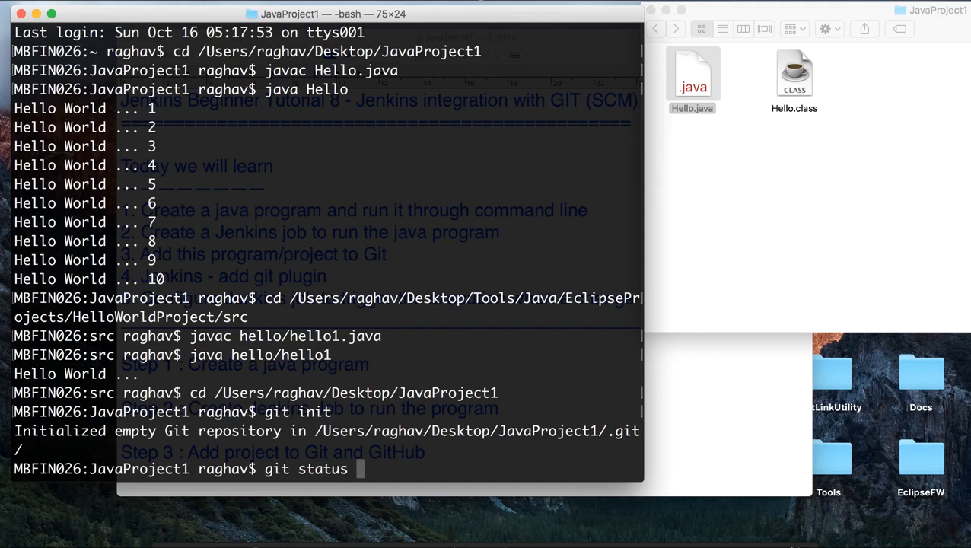
key(Return)
drag(80, 373, 186, 390)
click(282, 468)
Step: Stage all project files with git add . and check the staged files with git status
text(git add .)
key(Return)
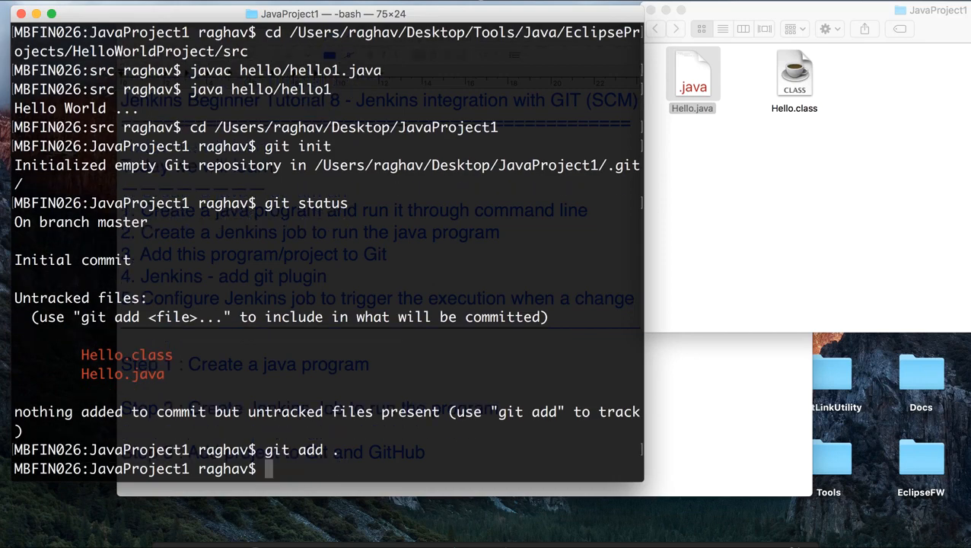
text(git status)
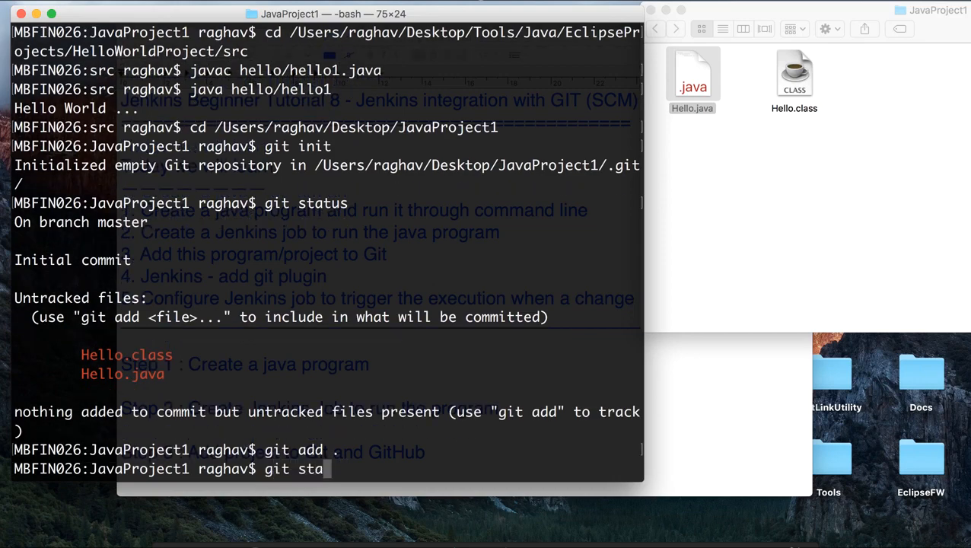
key(Return)
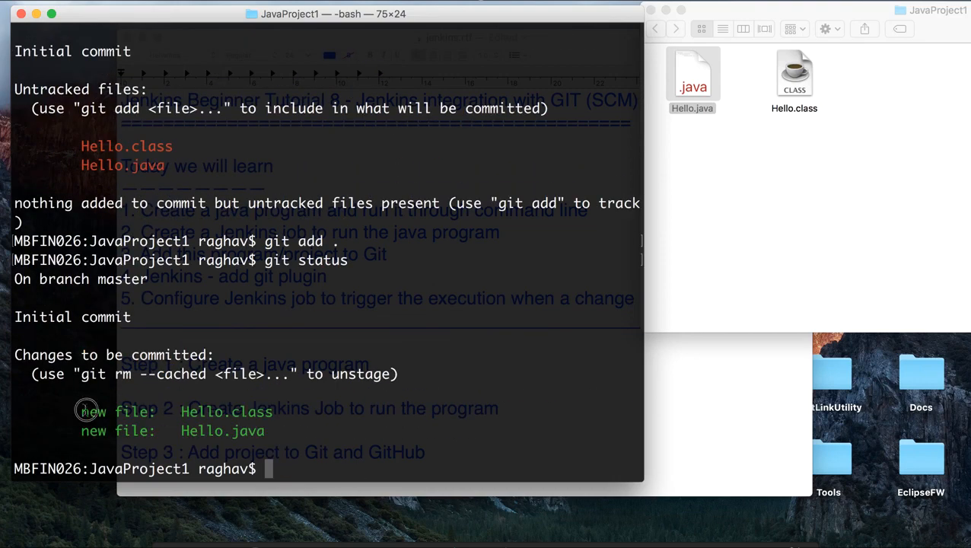
triple_click(70, 411)
drag(330, 412, 327, 440)
Step: Commit the staged files with the message "added HelloWorld program"
text(gi)
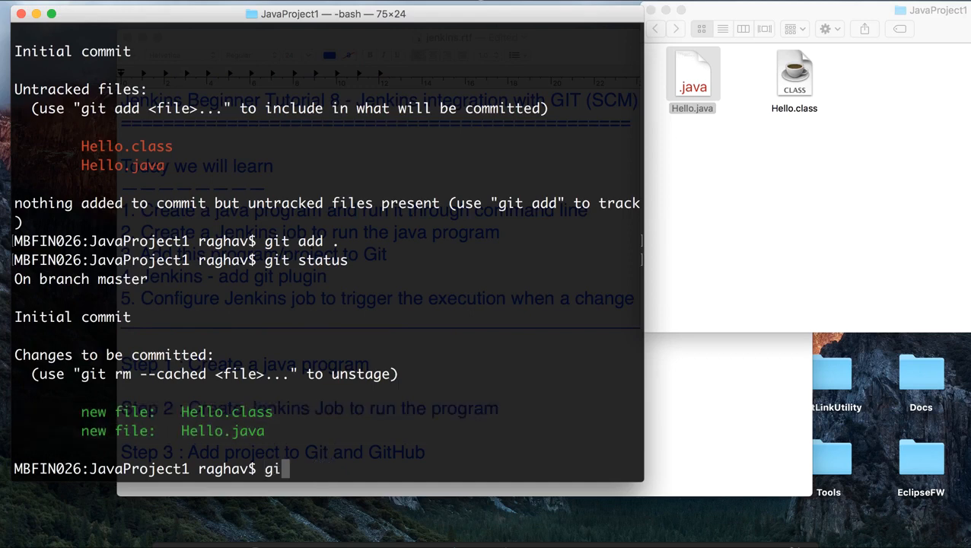
text(t commit -m ")
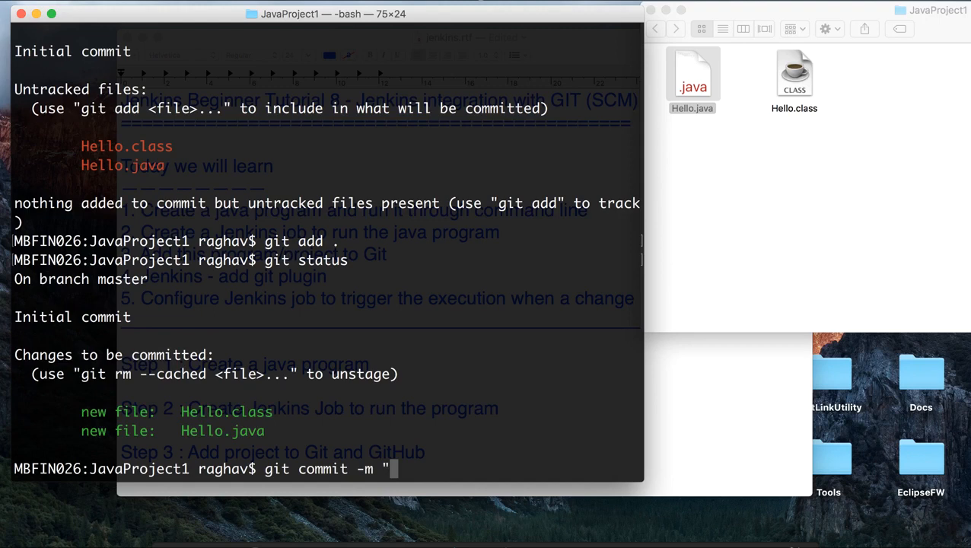
text(added Hello)
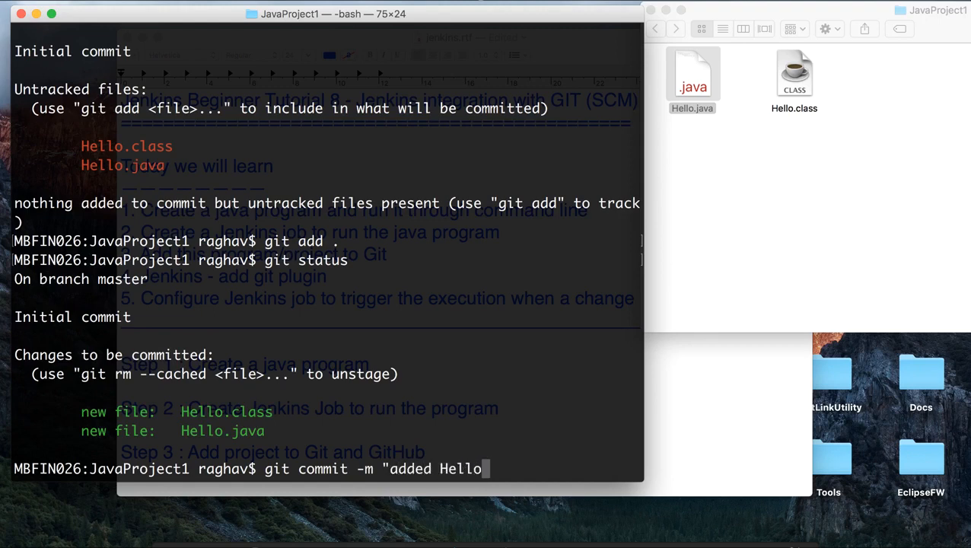
text(World)
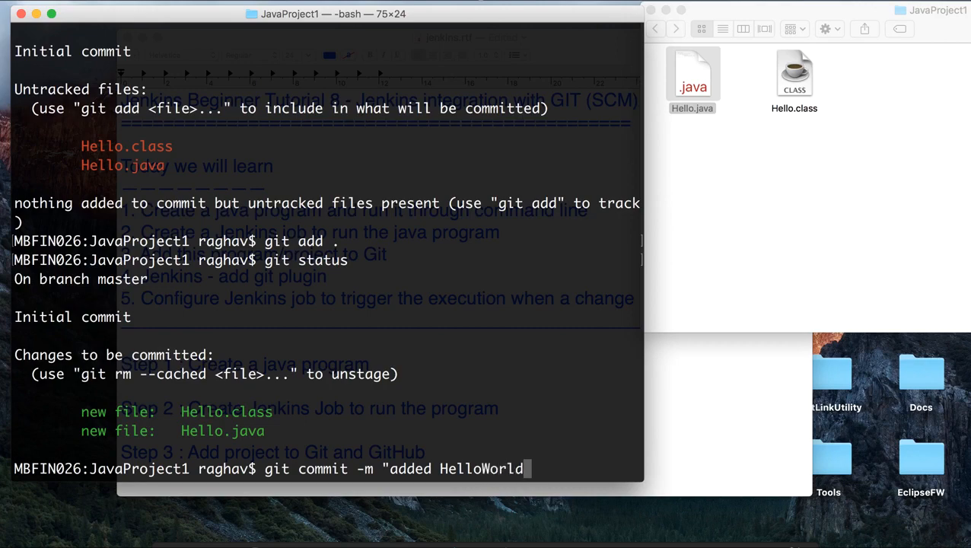
text( program")
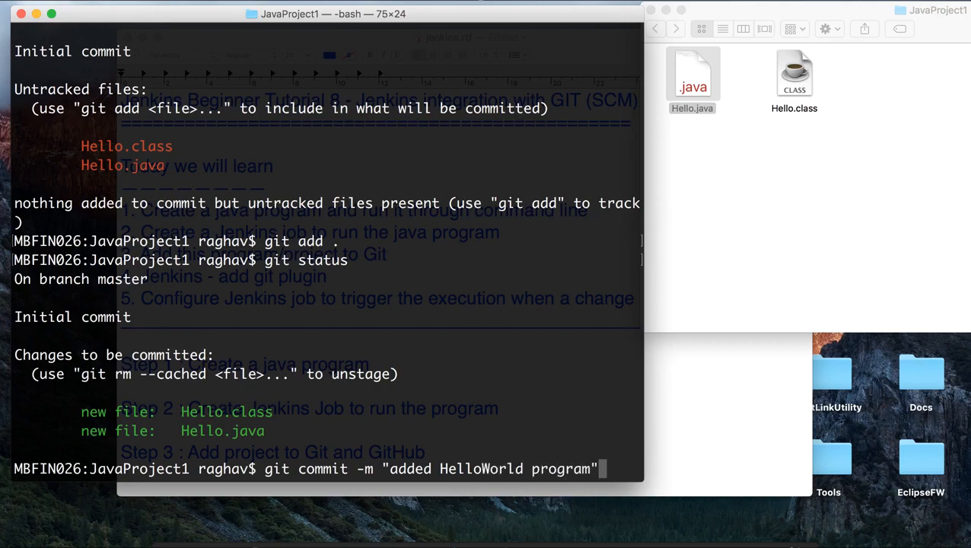
key(Return)
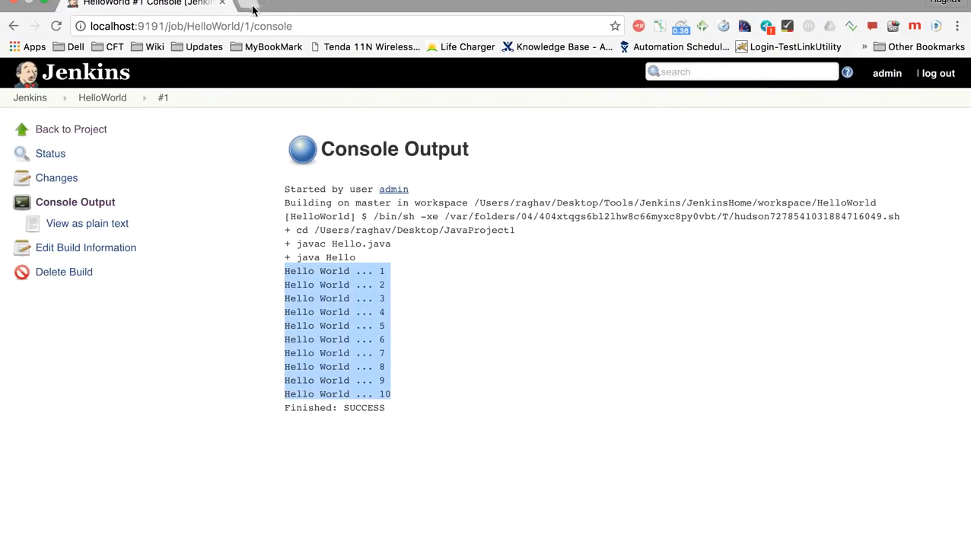
Step: Switch to Chrome, open github.com in a new tab, and glance again at the YouTube Git and GitHub playlist
click(249, 8)
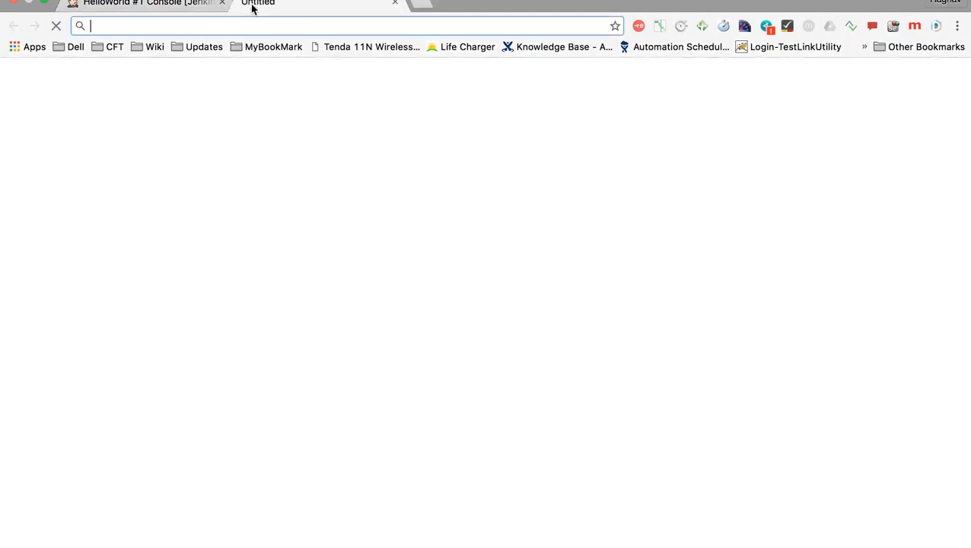
text(gith)
key(Return)
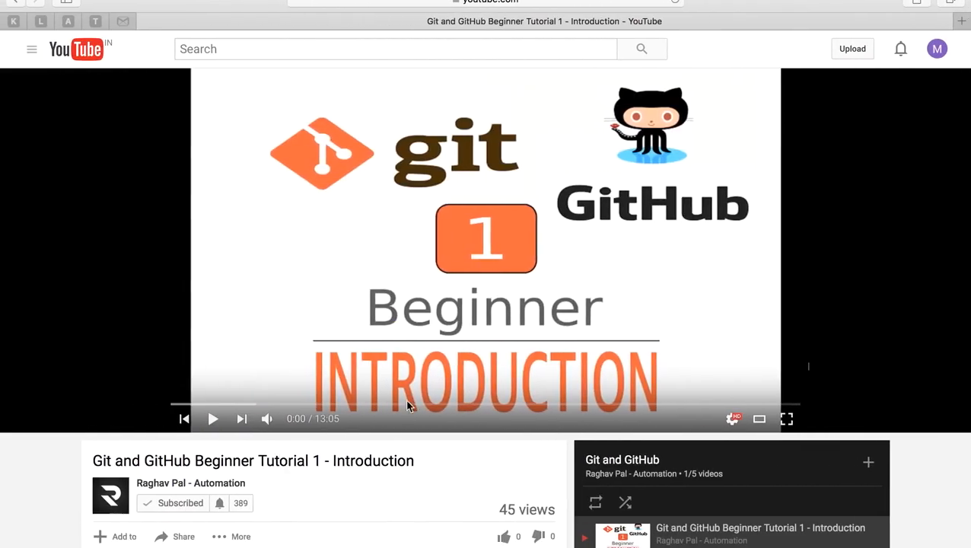
scroll(557, 274, down, 3)
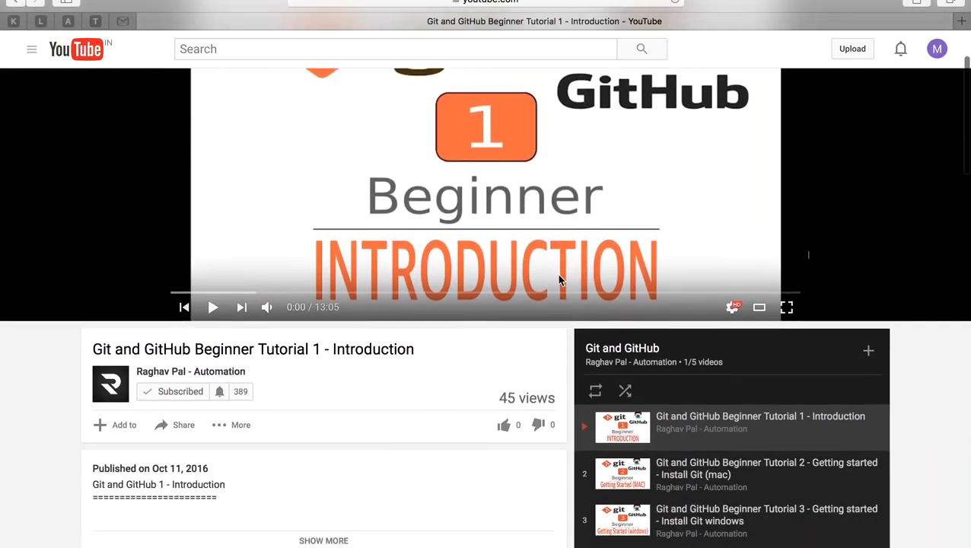
scroll(560, 280, up, 3)
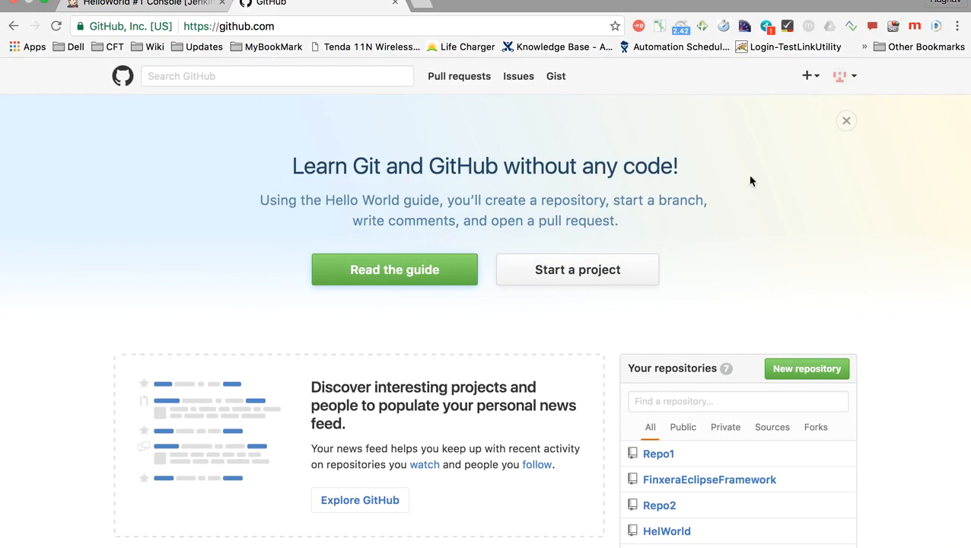
Step: Create a new public GitHub repository named HelloWorld
click(619, 279)
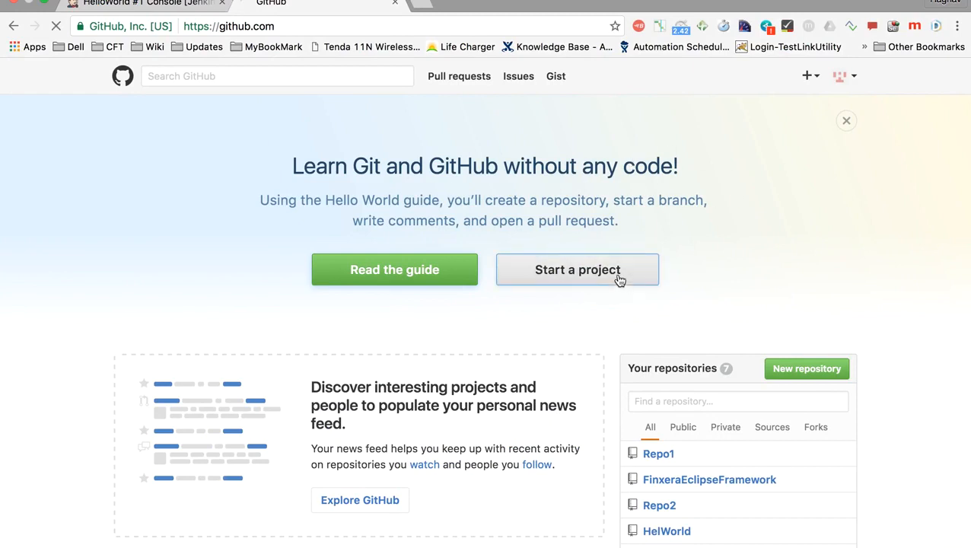
text(HelloWorld)
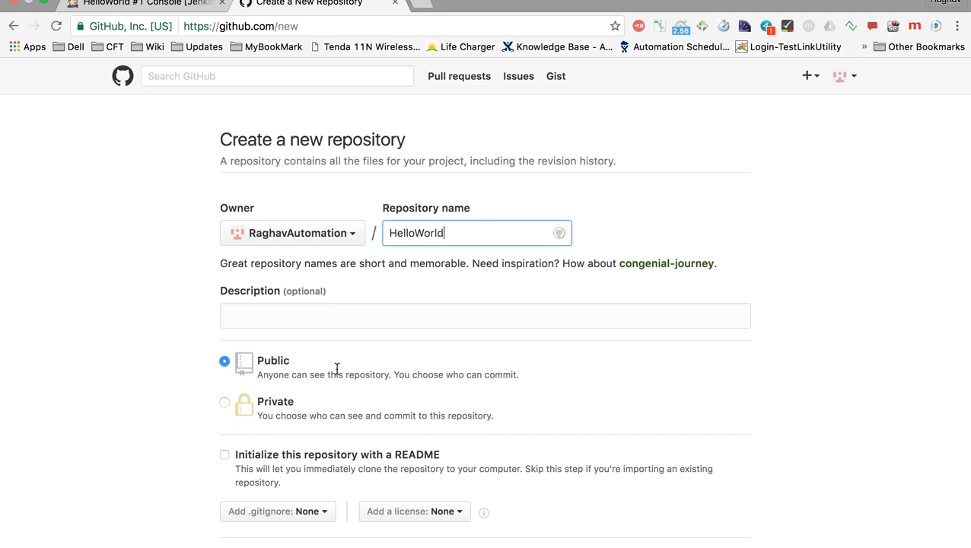
scroll(336, 369, down, 2)
click(265, 472)
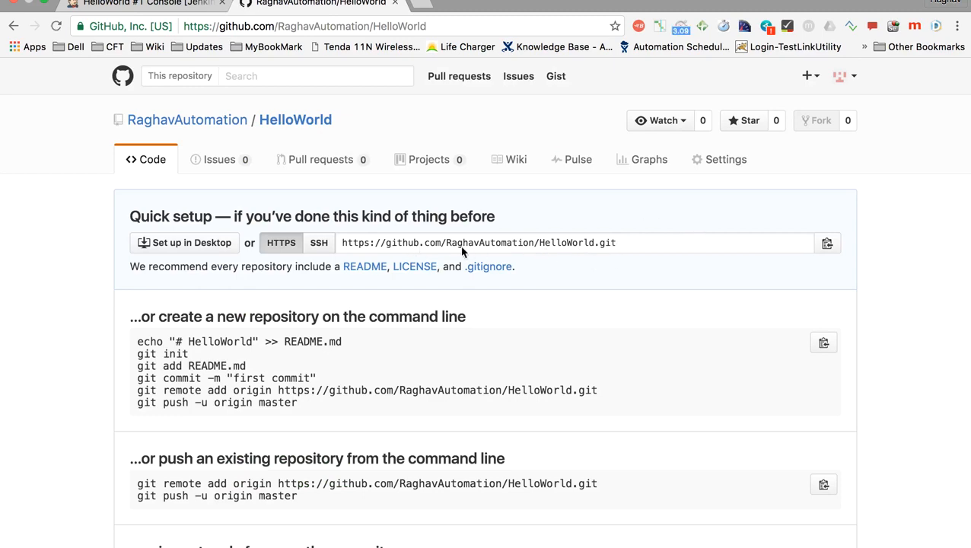
Step: Copy the new repository's HTTPS URL and register it in Terminal with git remote add origin
click(826, 245)
key(ctrl+Left)
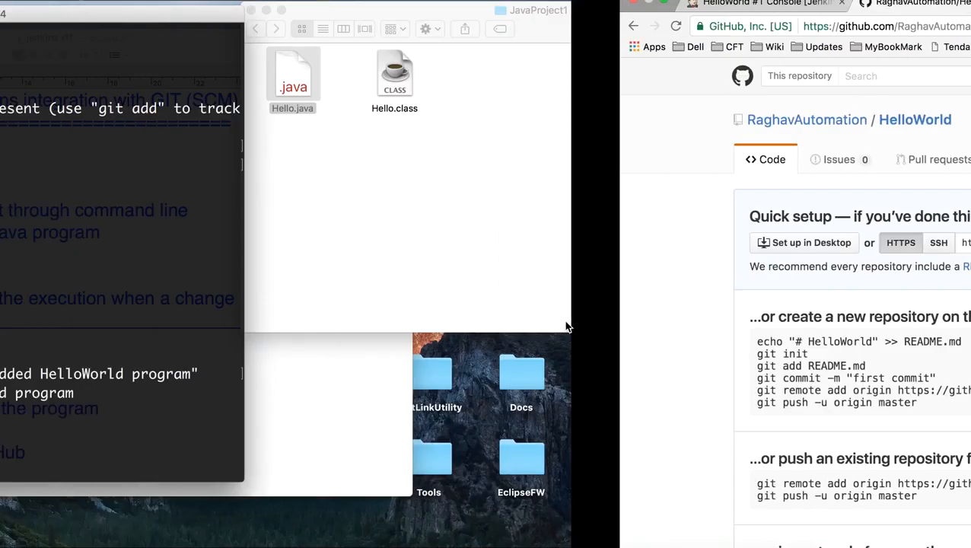
text(git)
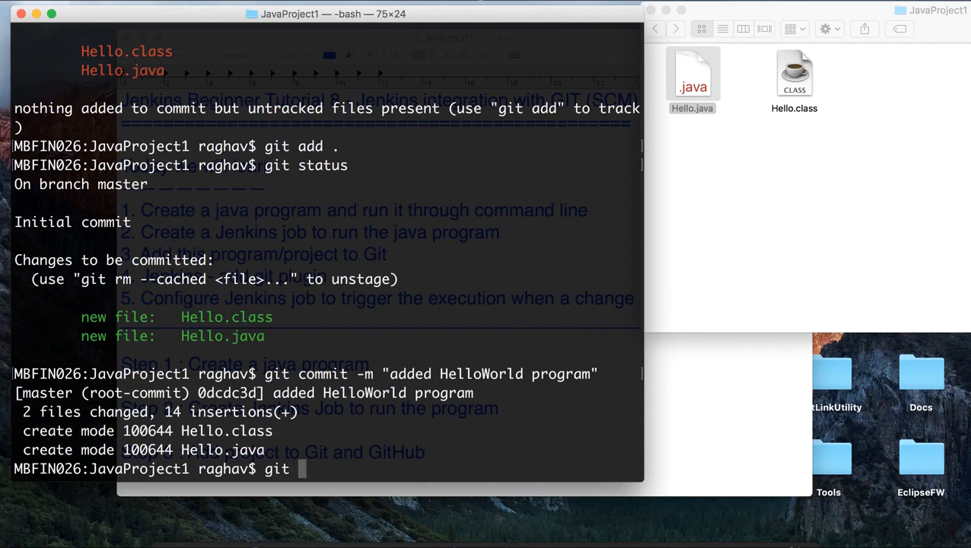
text(remote)
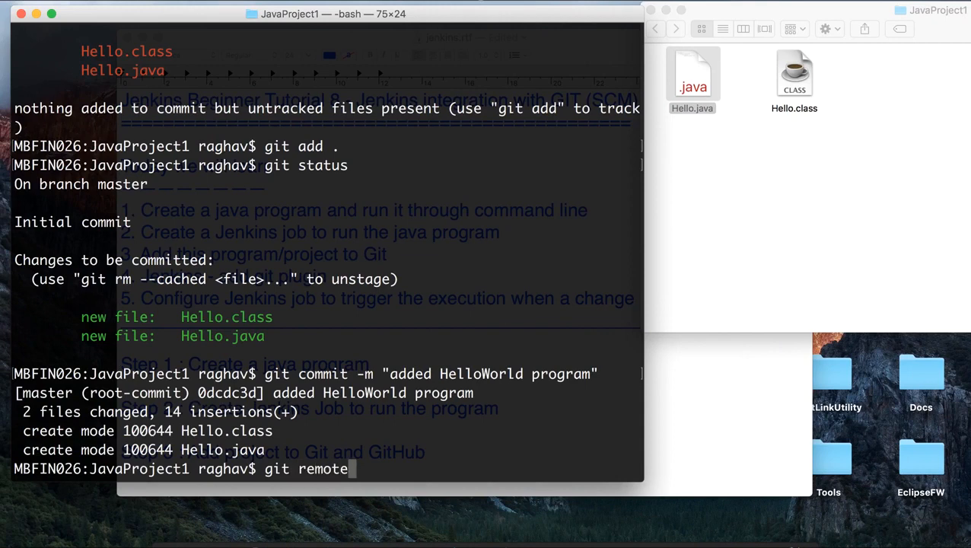
text( add origin)
key(super+v)
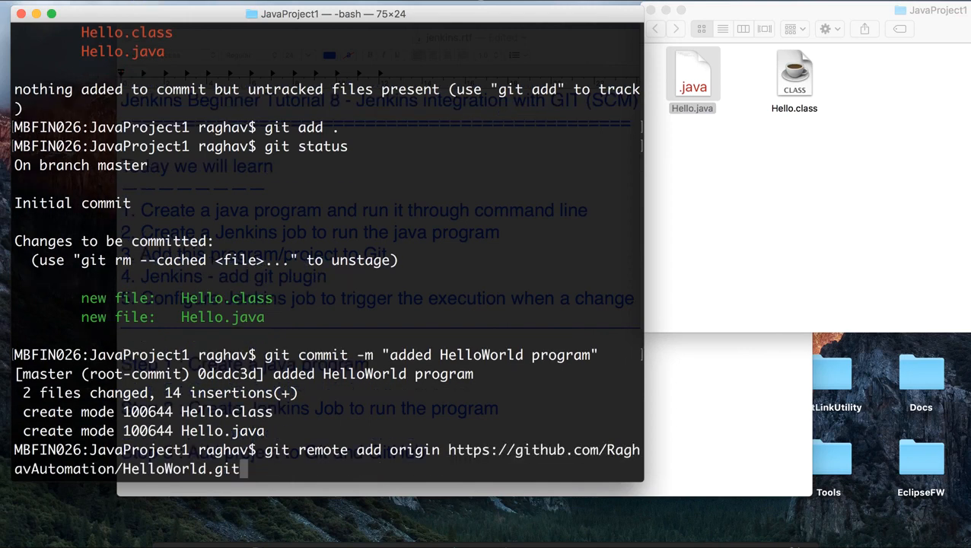
key(Return)
Step: Push the commit to GitHub with git push -u origin master
text(git push )
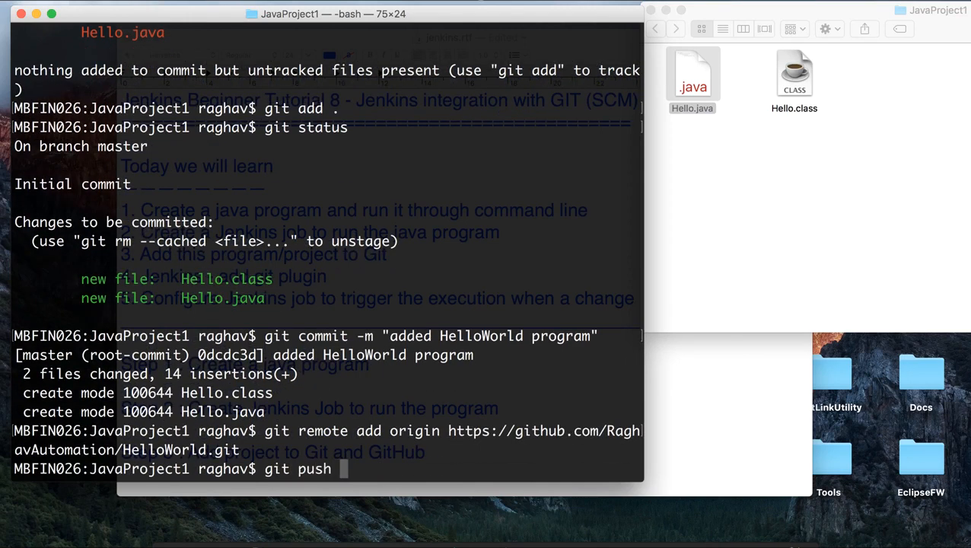
text(-u origin )
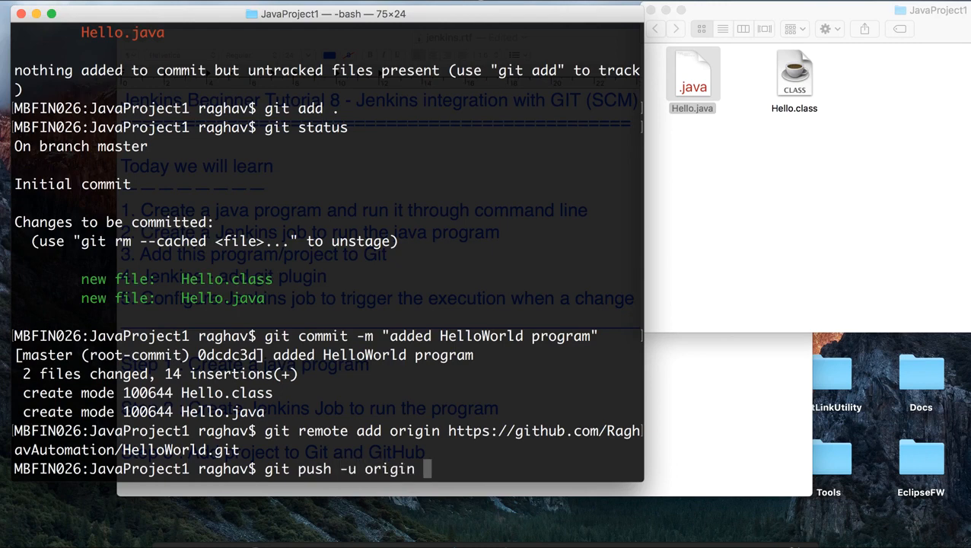
text(master)
key(Return)
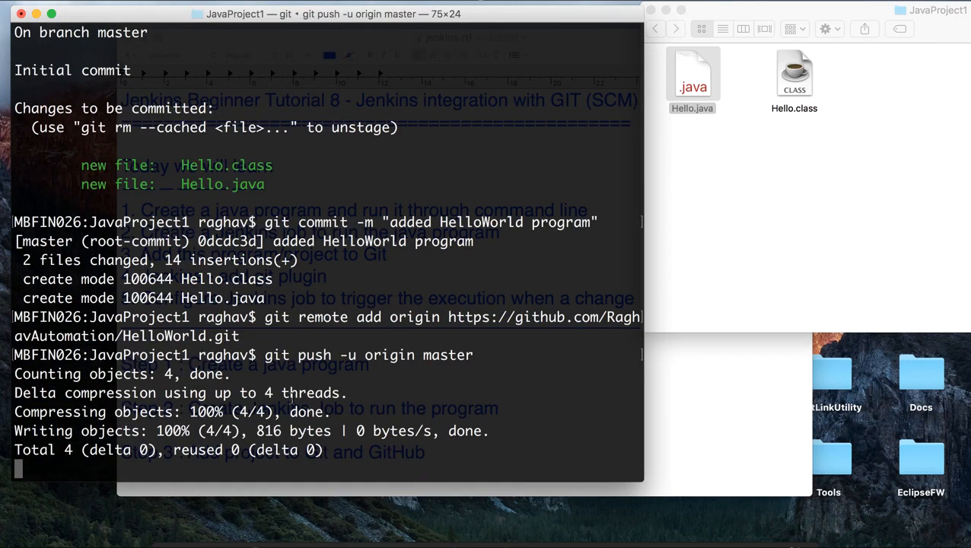
Step: Switch back to Chrome and reload the HelloWorld repository page to check the pushed files
drag(157, 373, 242, 374)
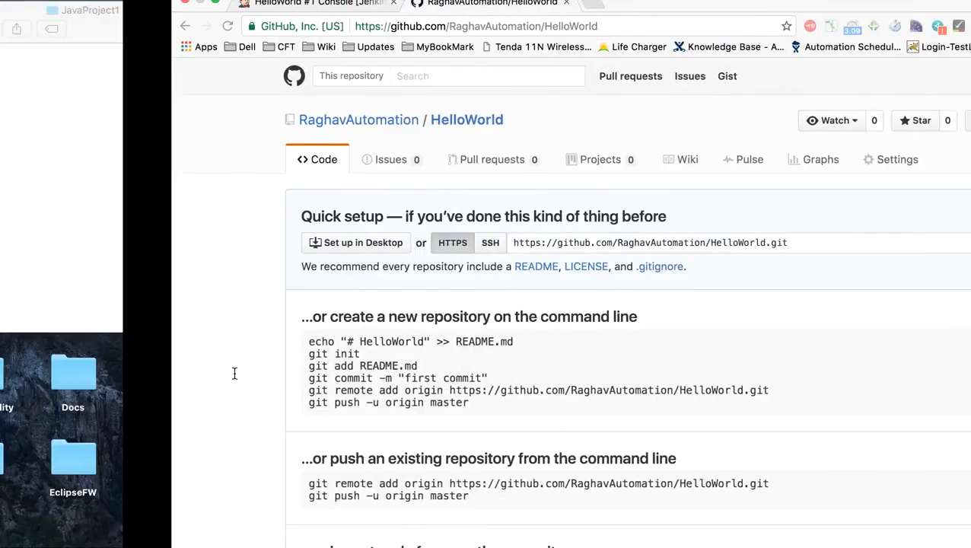
click(409, 25)
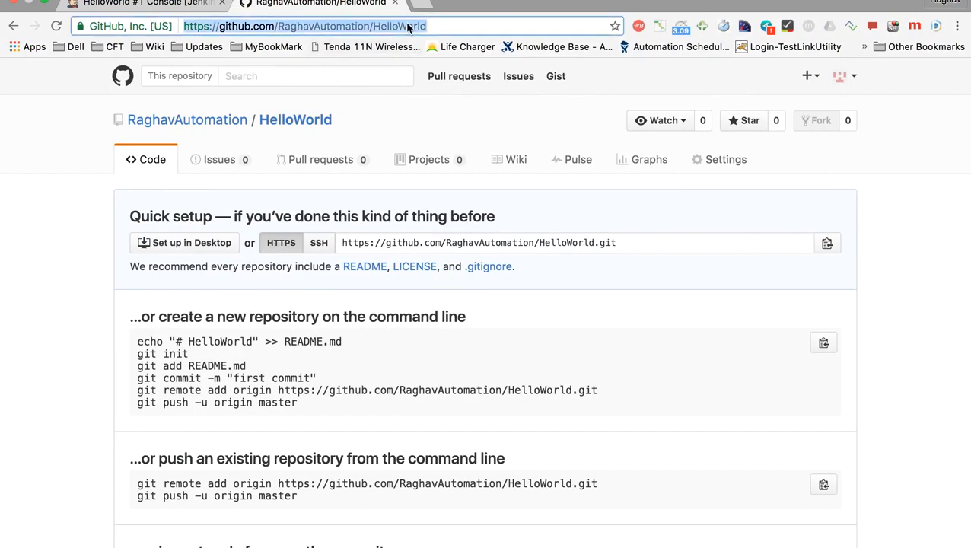
key(Return)
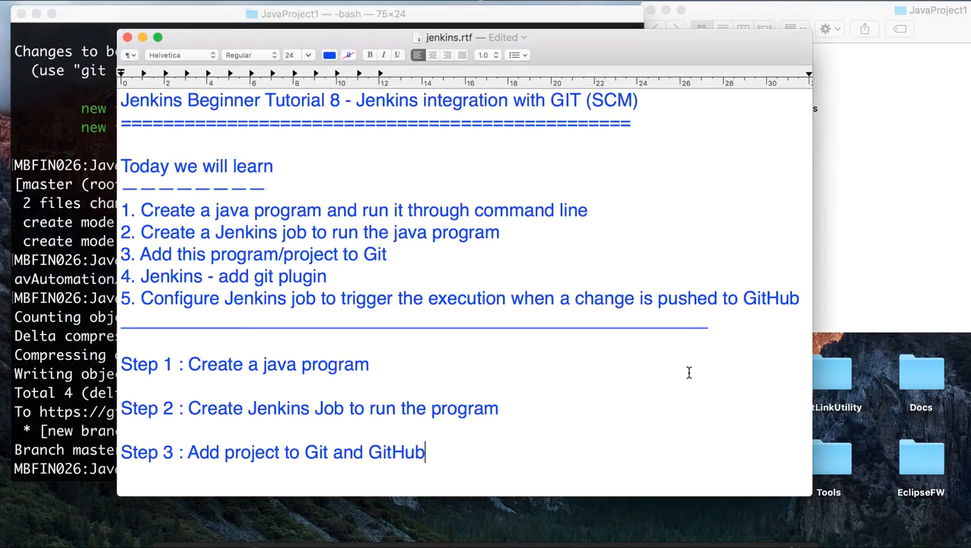
Step: Switch to the jenkins.rtf notes in TextEdit and add a "Step 4 :" line below Step 3
scroll(365, 447, down, 2)
click(425, 423)
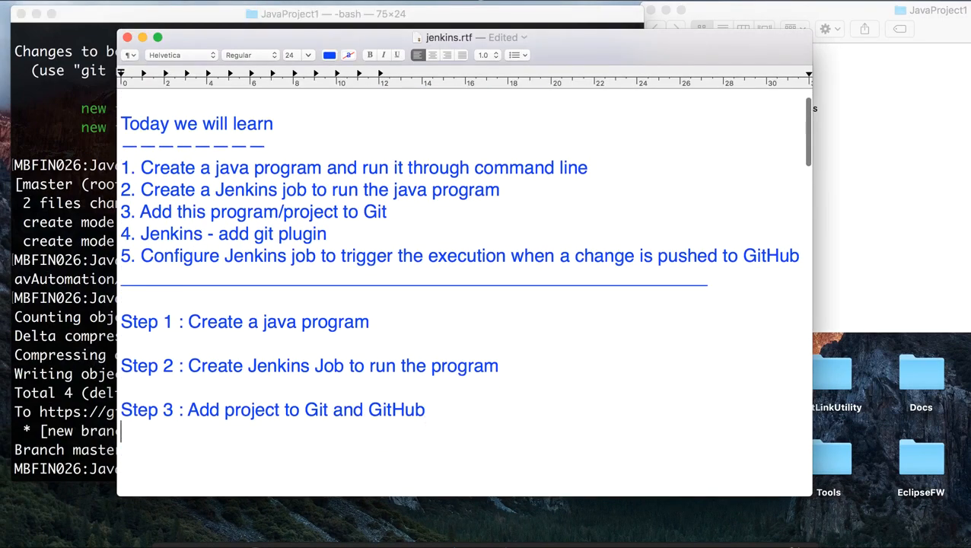
key(Return)
text(Step 4 :)
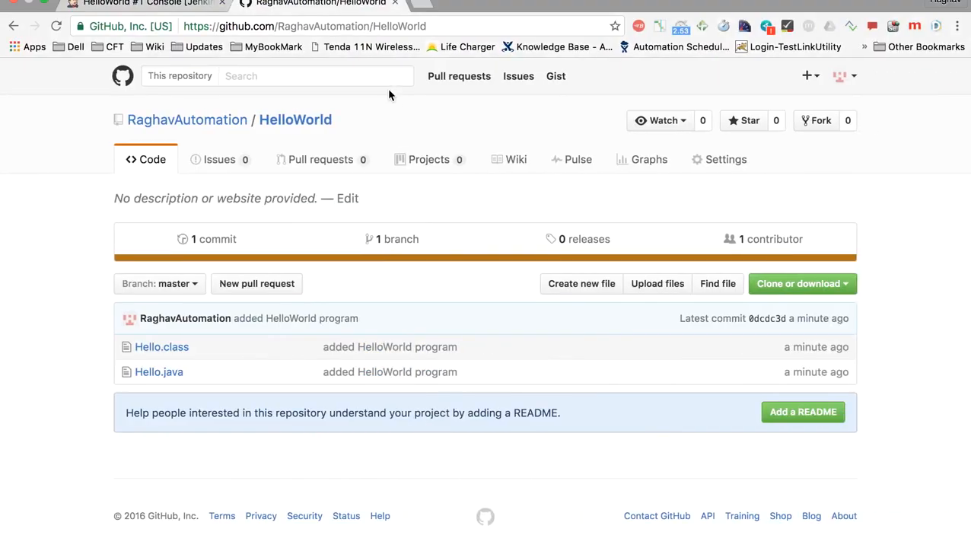
Step: Switch to Jenkins in Chrome and open the plugin manager from the Manage Jenkins page
click(152, 6)
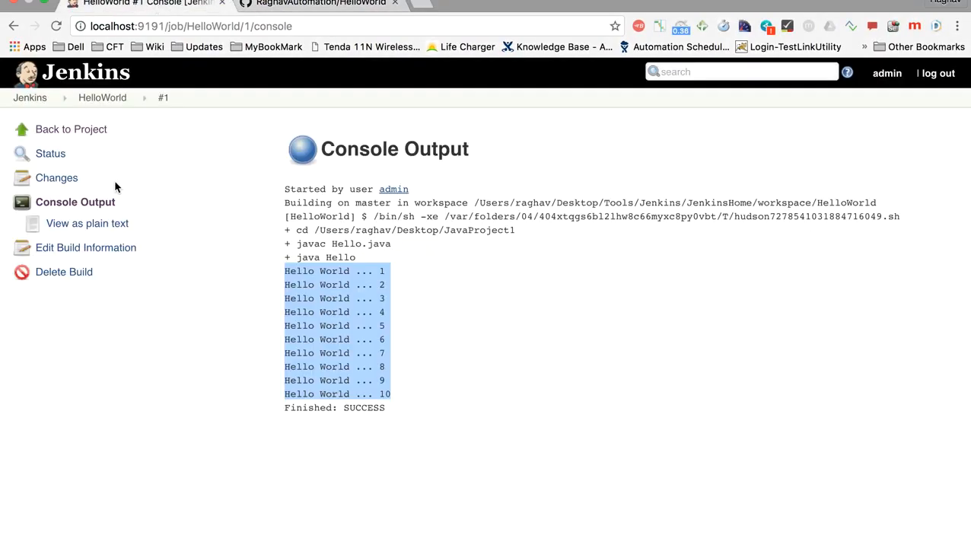
click(34, 99)
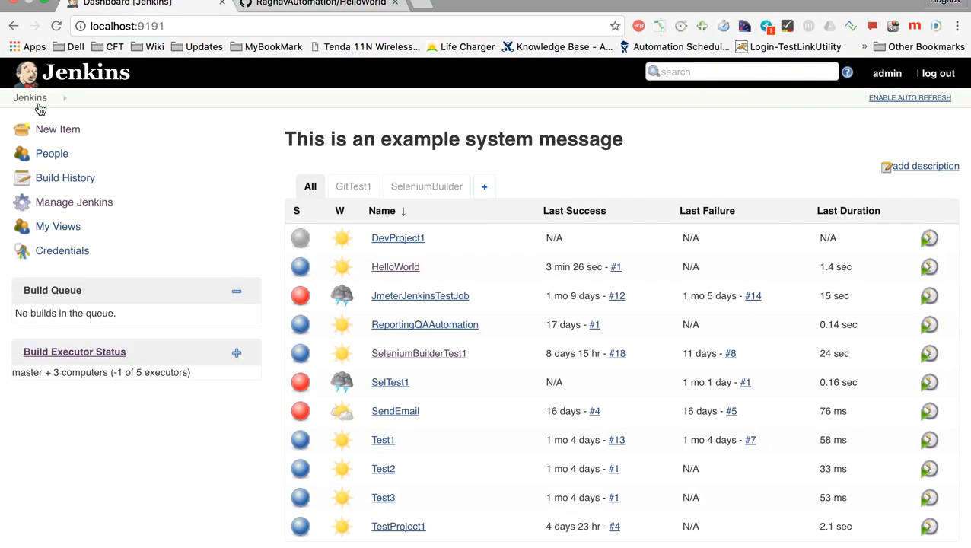
click(55, 207)
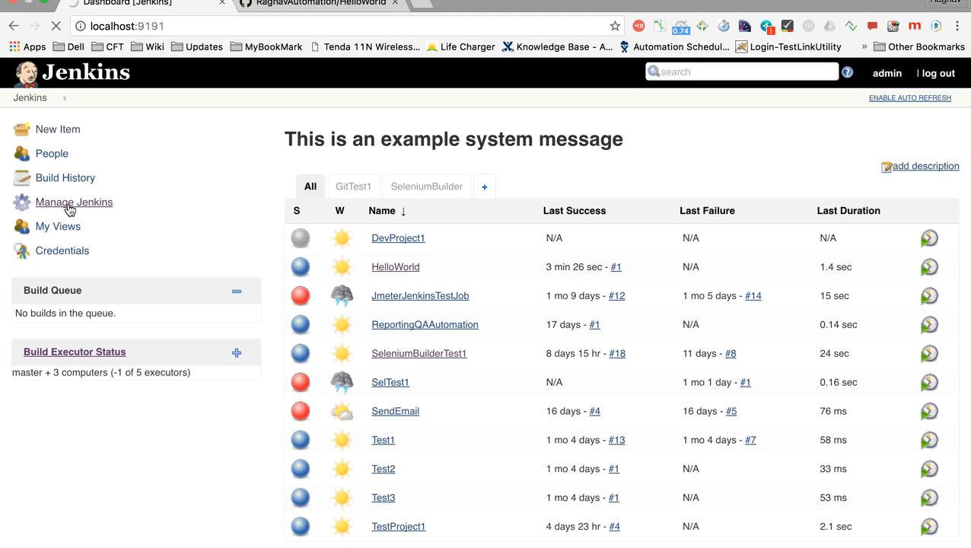
scroll(382, 279, down, 5)
scroll(382, 279, down, 5)
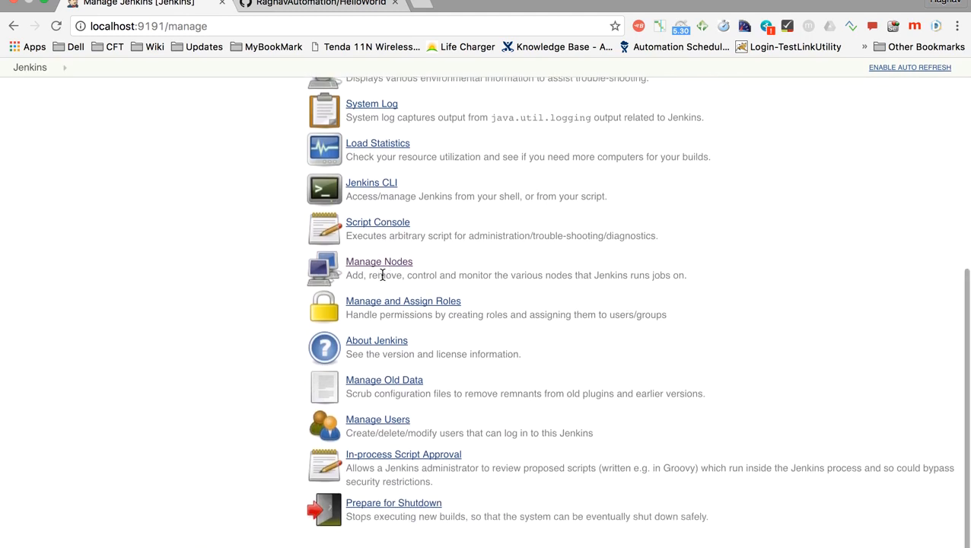
scroll(382, 276, up, 3)
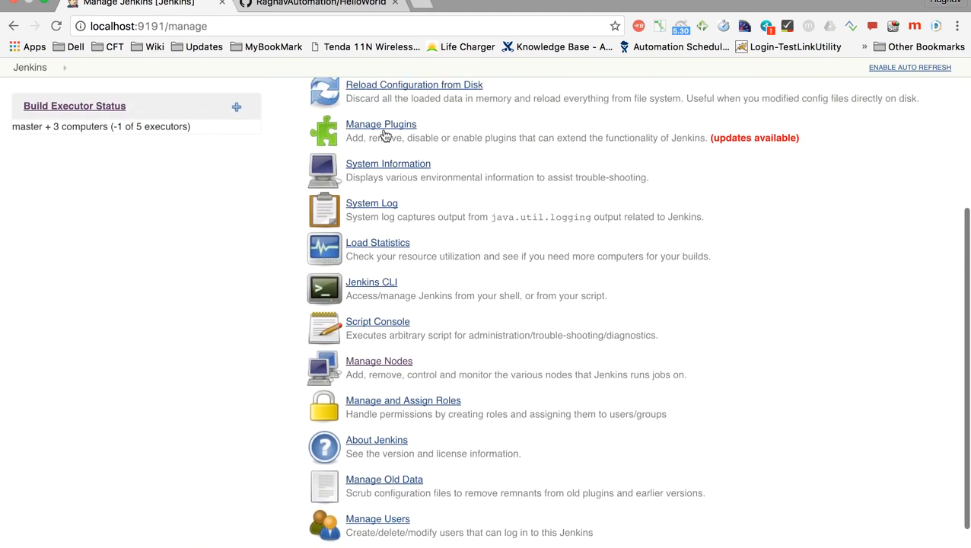
scroll(384, 135, up, 1)
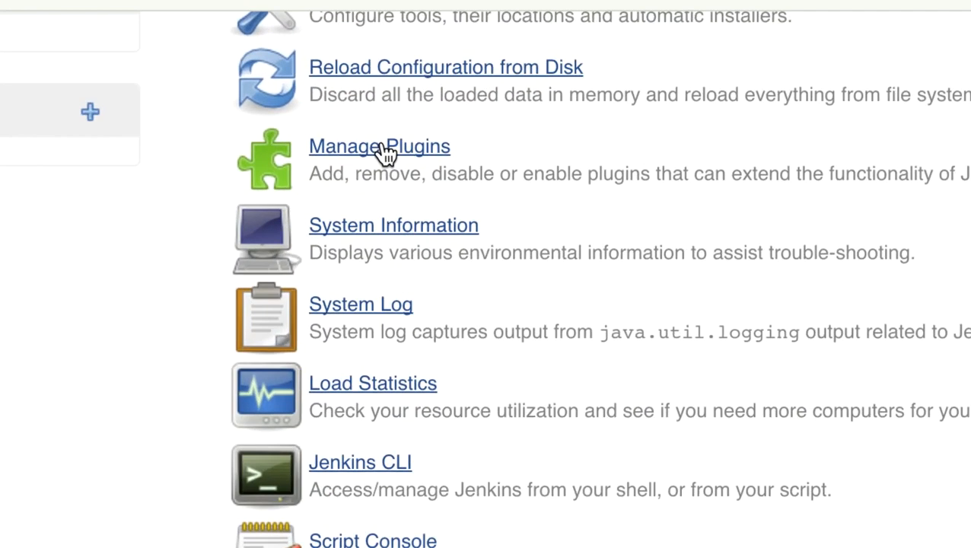
click(384, 150)
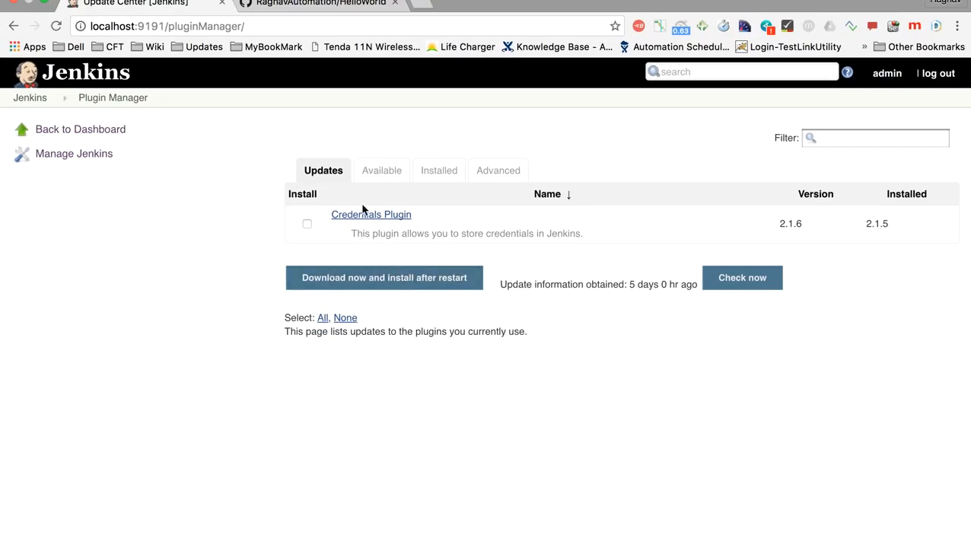
Step: Filter the installed Jenkins plugins by "git plugin", check the Git plugin entry, and view the available plugins
click(441, 172)
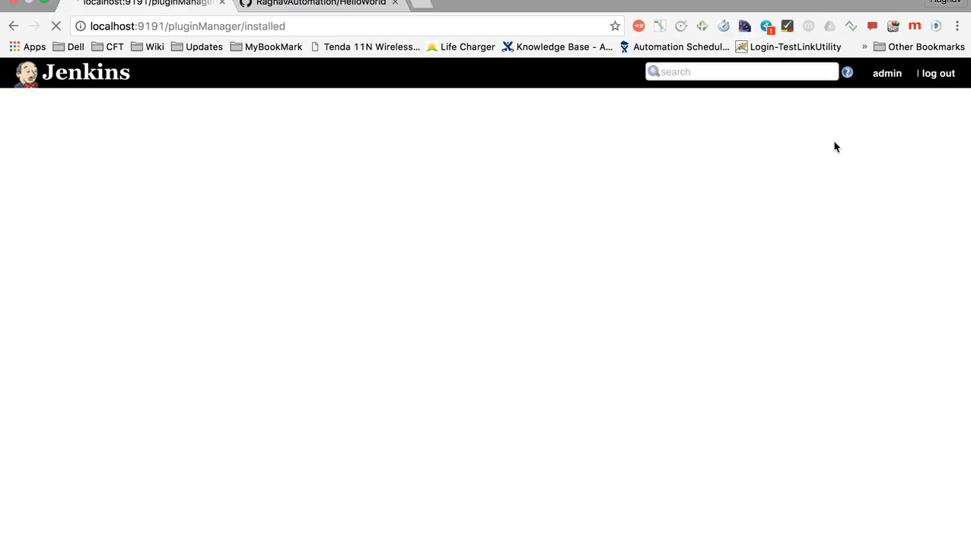
click(834, 141)
text(git plugin)
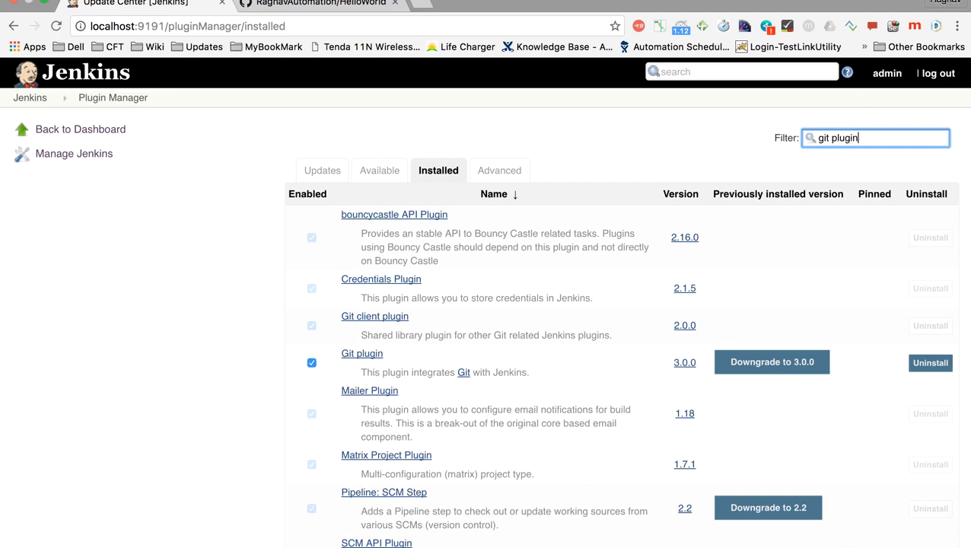
scroll(637, 271, down, 2)
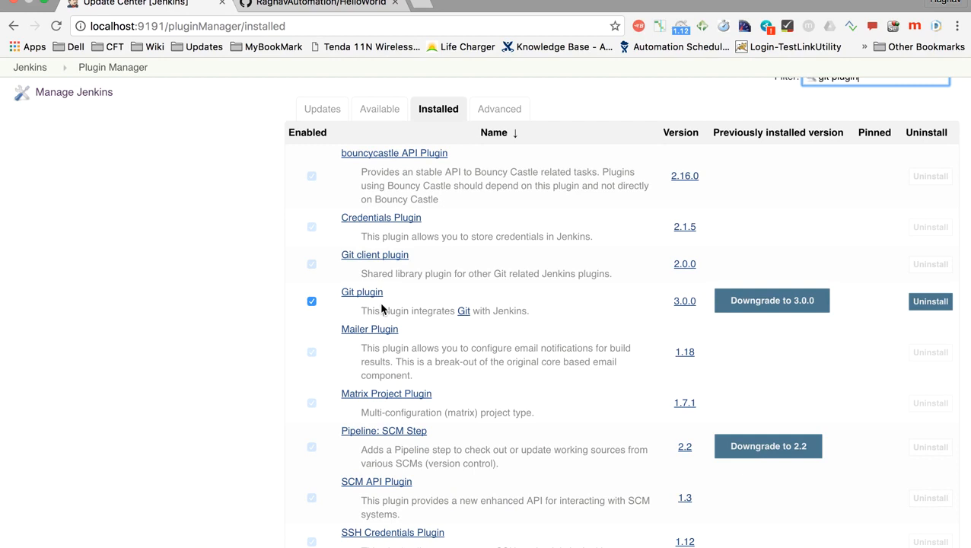
scroll(443, 312, up, 2)
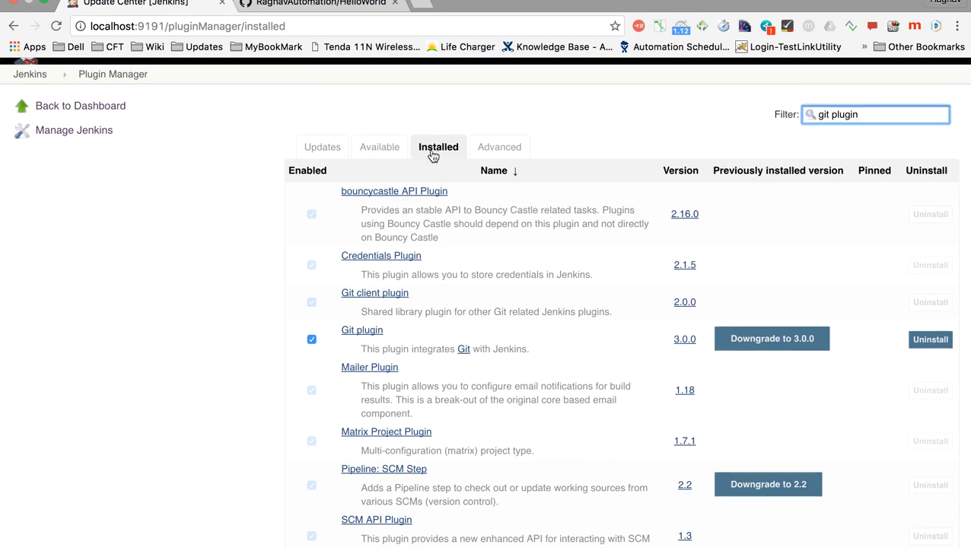
click(389, 151)
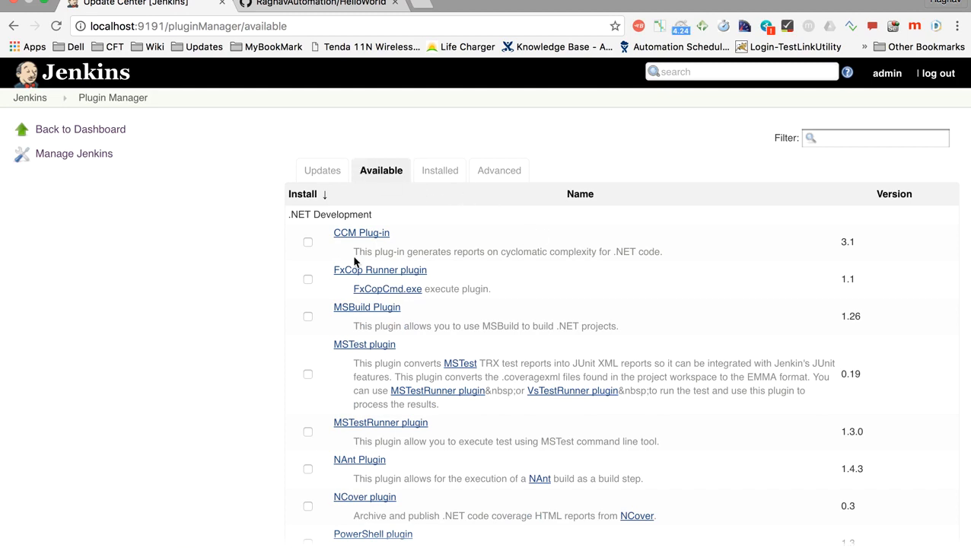
Step: Open the HelloWorld job's configuration, set Source Code Management to Git, and paste the GitHub repository URL
click(79, 131)
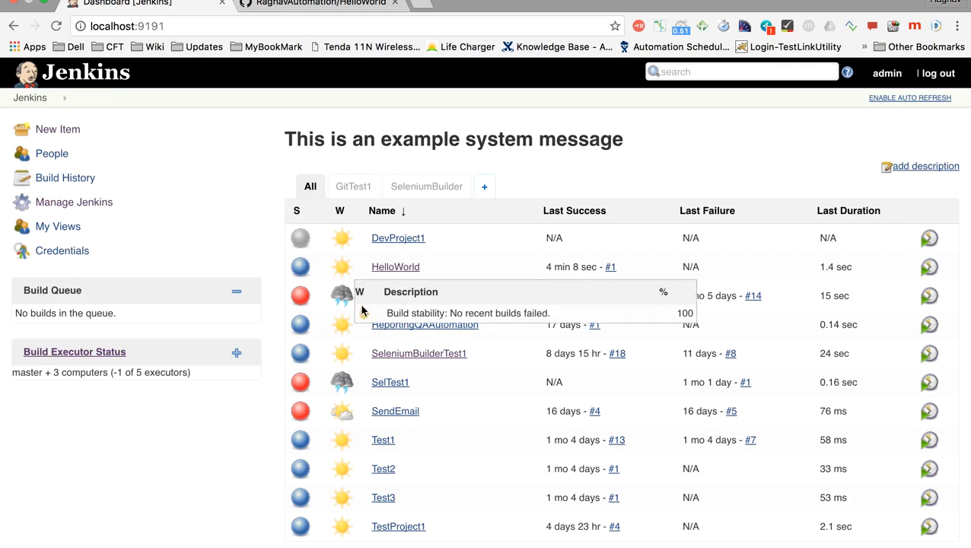
click(428, 269)
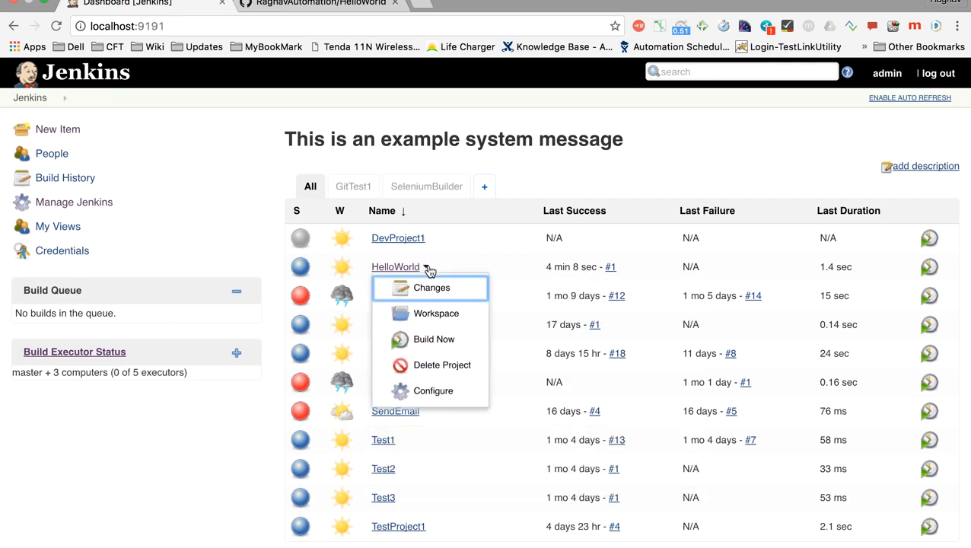
click(426, 390)
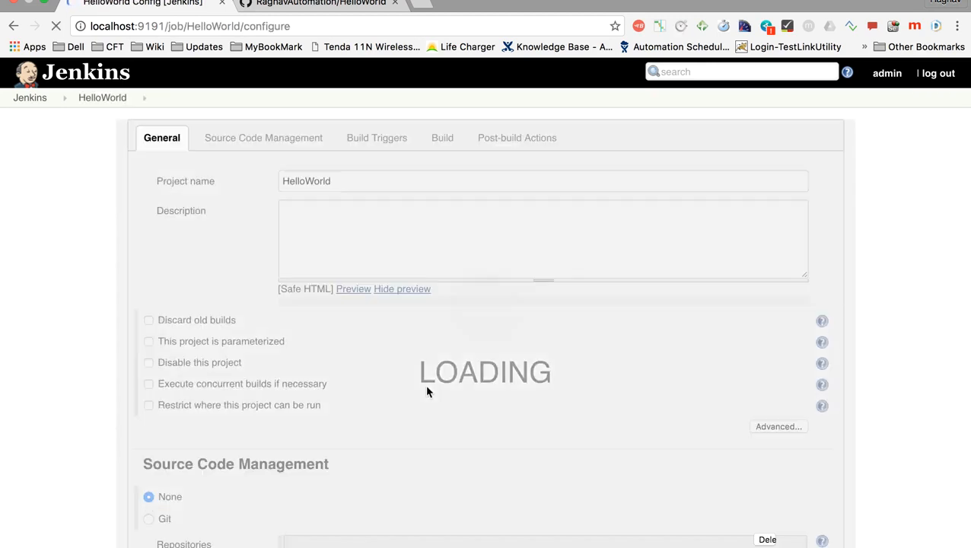
scroll(294, 320, down, 5)
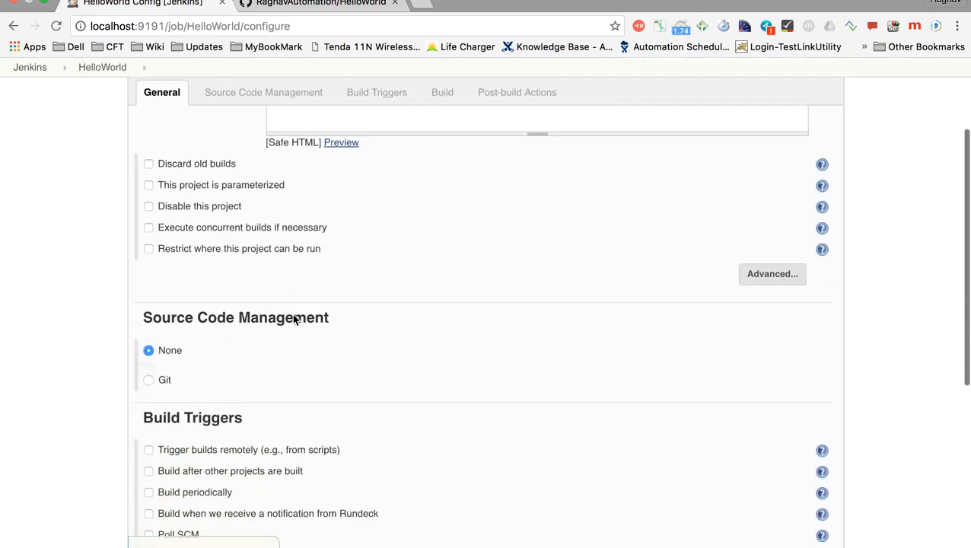
scroll(181, 285, down, 1)
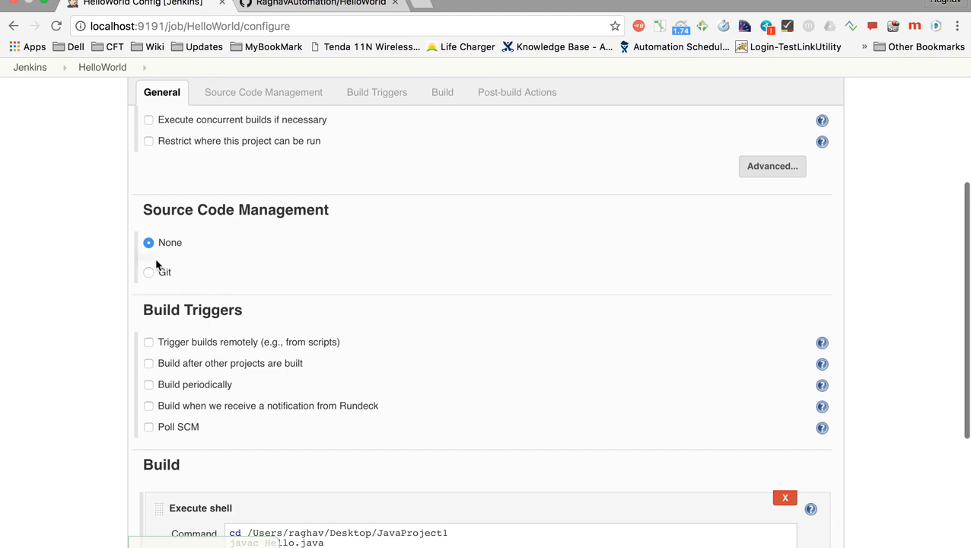
click(147, 274)
click(394, 316)
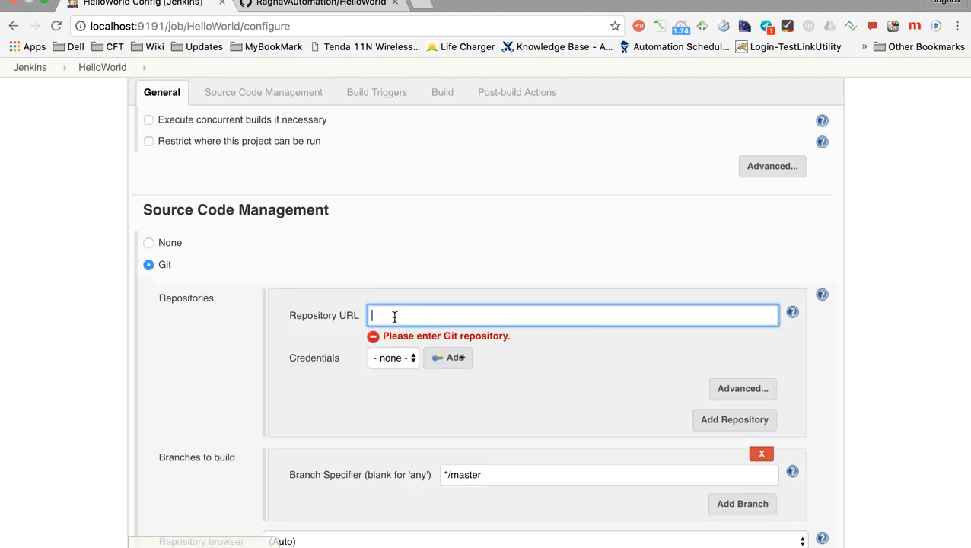
text(https://github.com/RaghavAutomation/HelloWorld.git)
drag(609, 315, 365, 314)
Step: Display the HTTPS clone URL on the HelloWorld repository's GitHub page
click(361, 7)
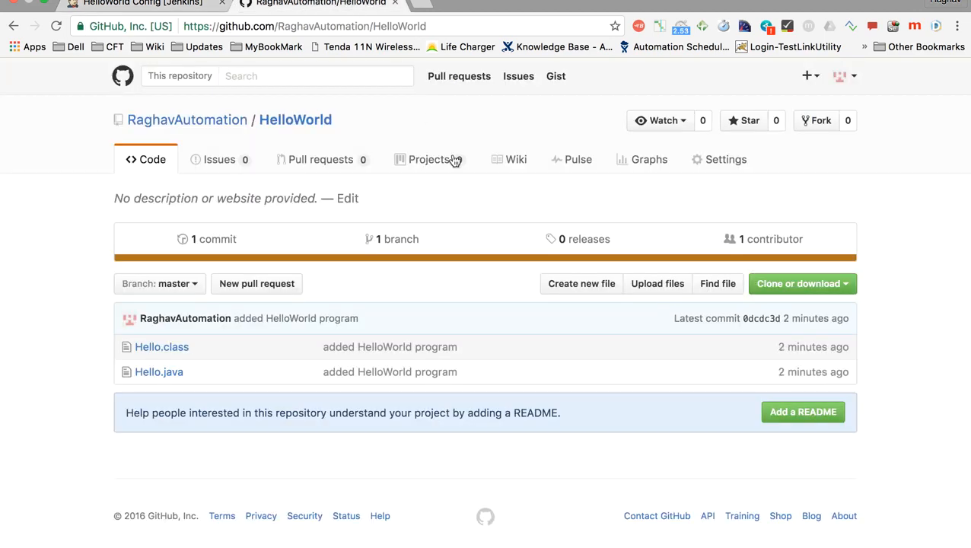
click(774, 286)
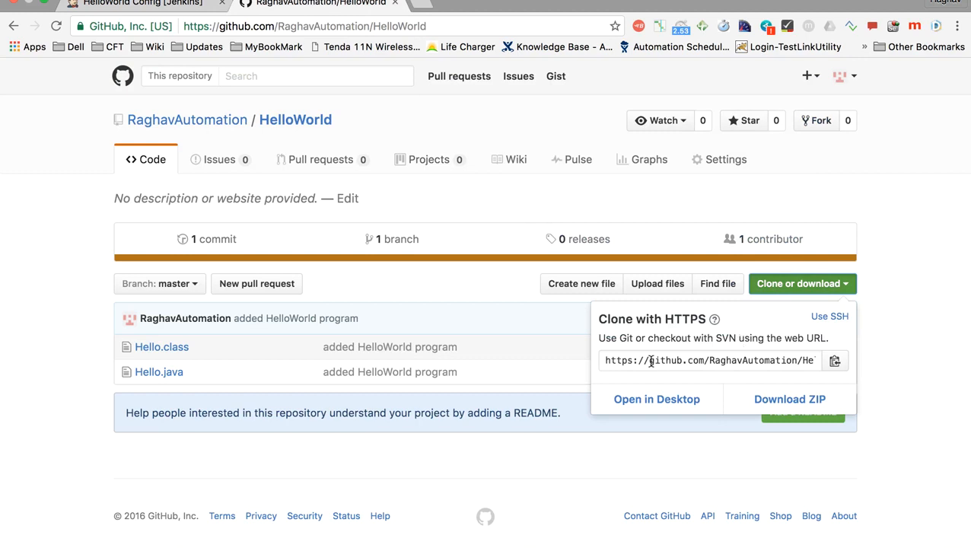
Step: Check the HTTPS clone URL on the GitHub page and return to the HelloWorld job configuration in Jenkins
click(759, 359)
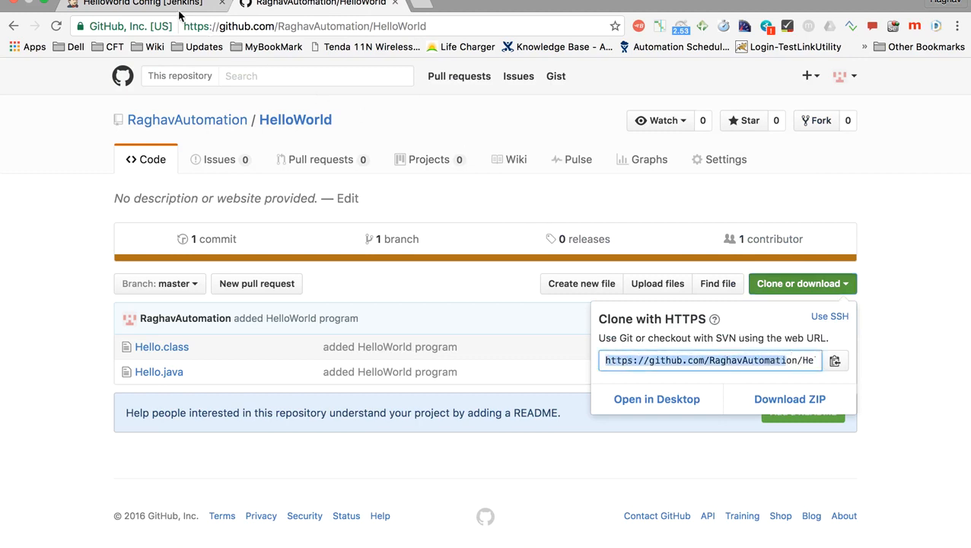
click(33, 156)
click(141, 4)
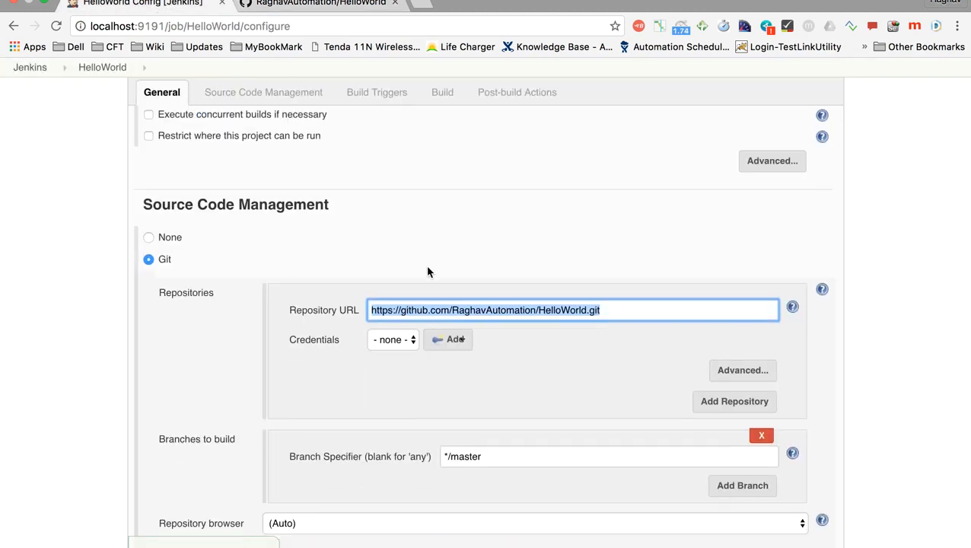
Step: Enable the Poll SCM build trigger for the HelloWorld job and set its schedule to * * * * *
scroll(428, 269, down, 3)
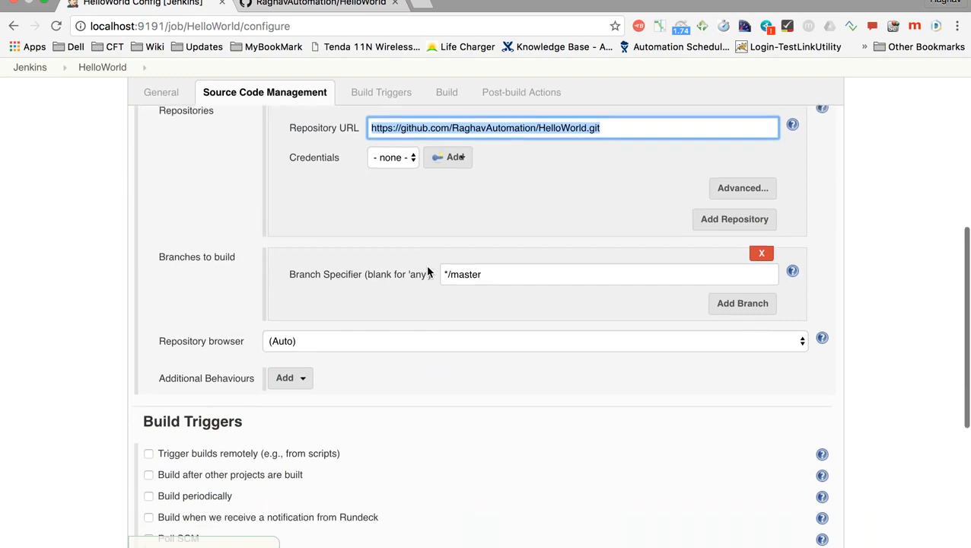
scroll(428, 268, down, 3)
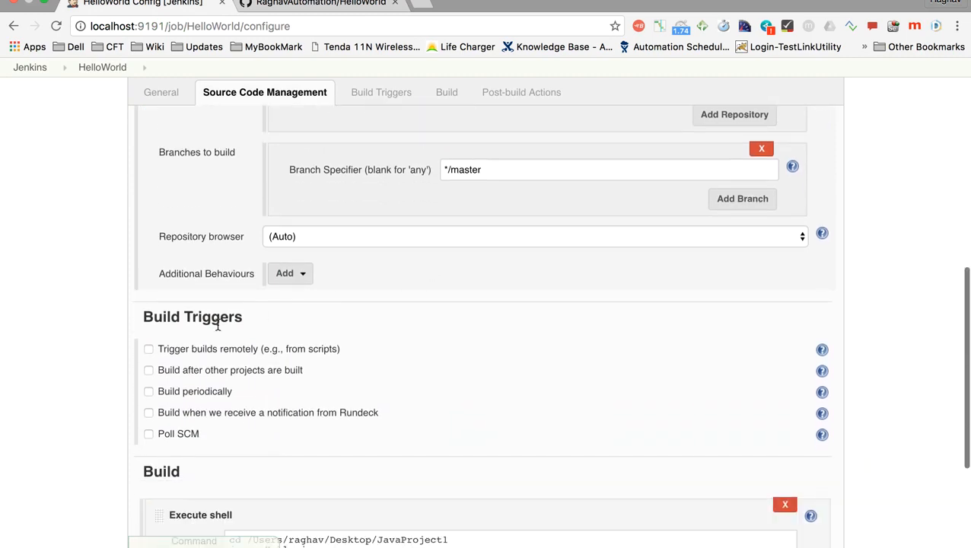
scroll(196, 333, down, 2)
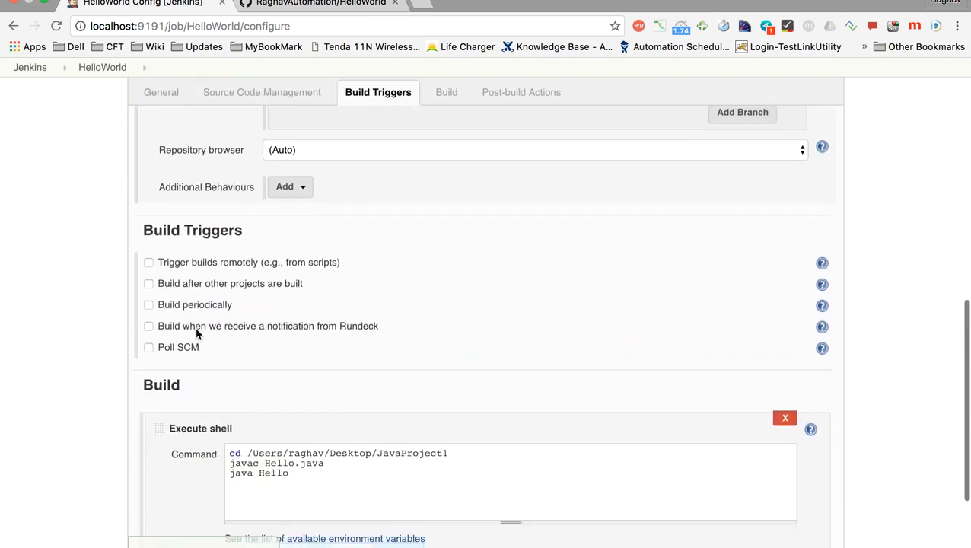
click(147, 347)
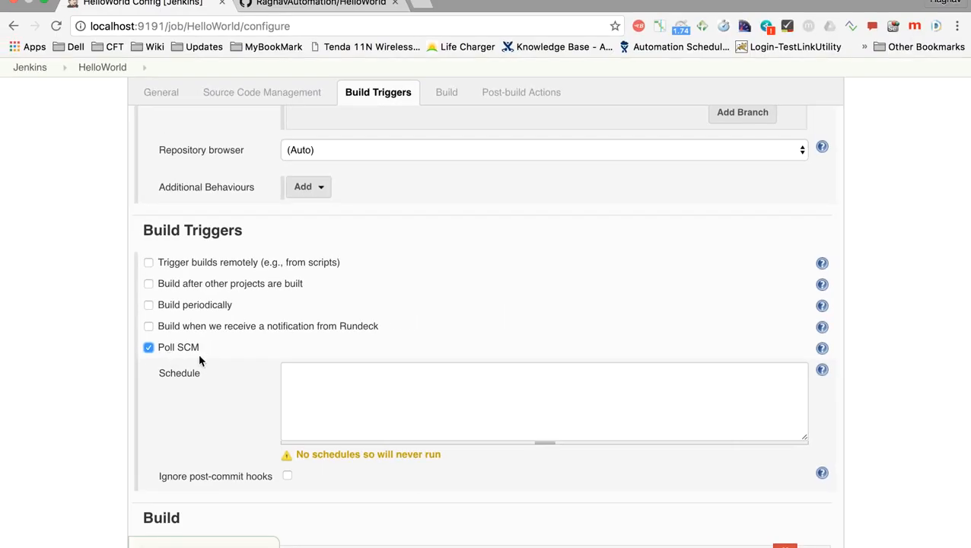
click(363, 396)
scroll(364, 397, down, 3)
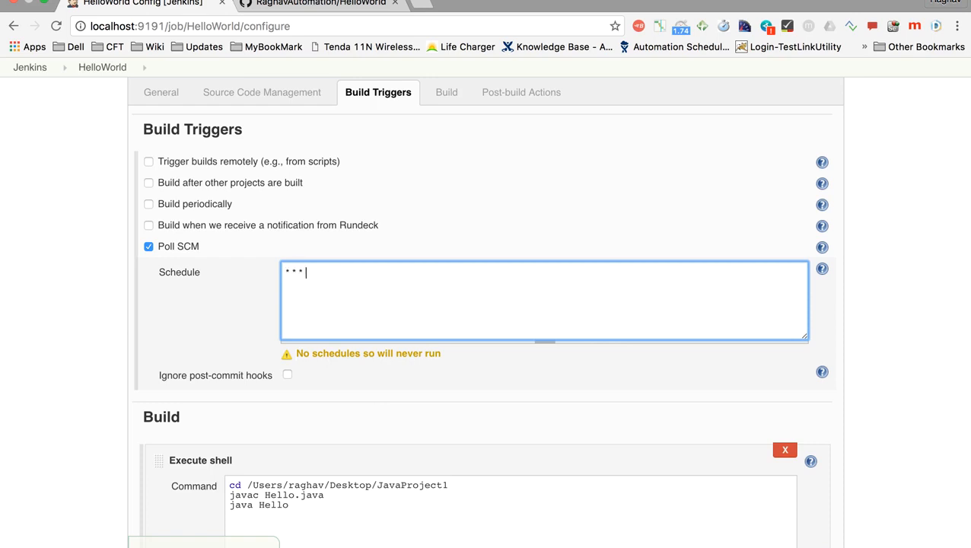
click(232, 332)
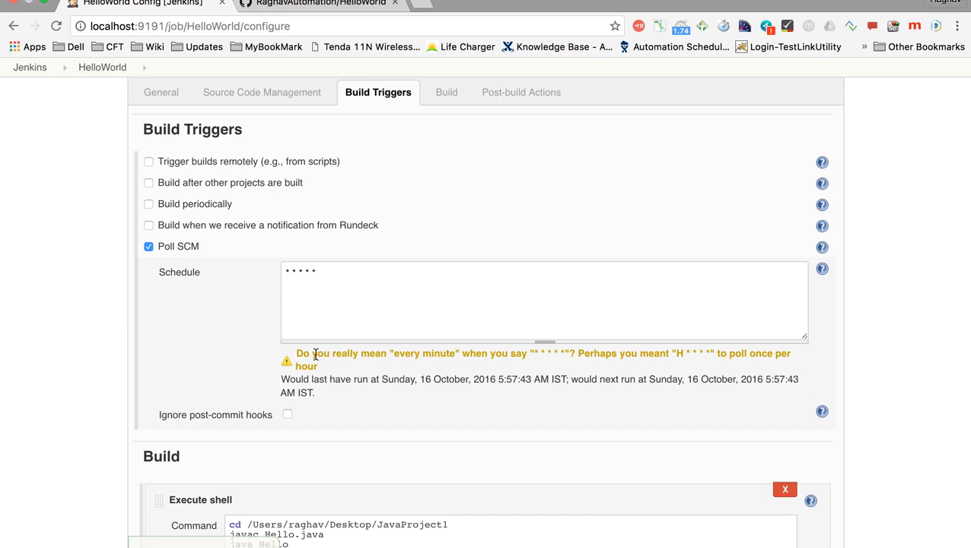
drag(302, 354, 457, 354)
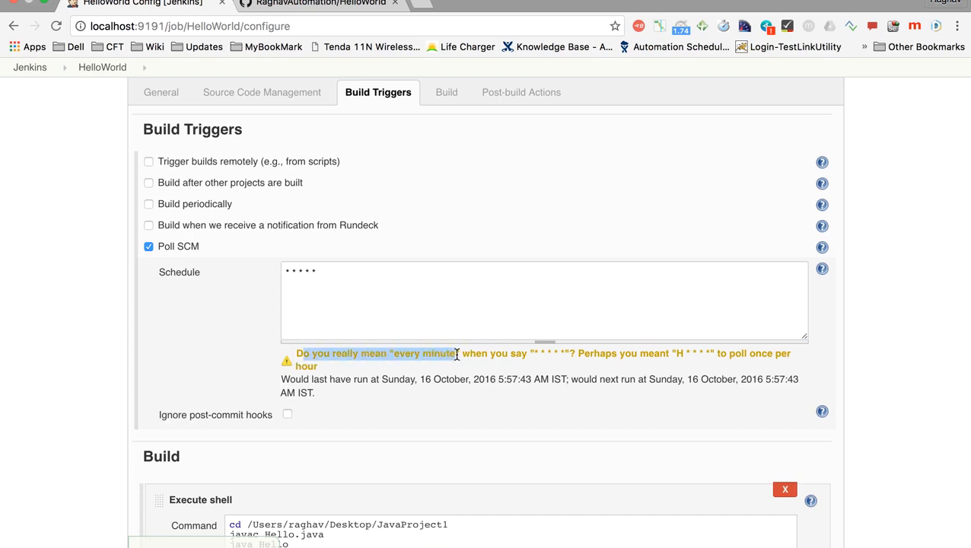
click(323, 284)
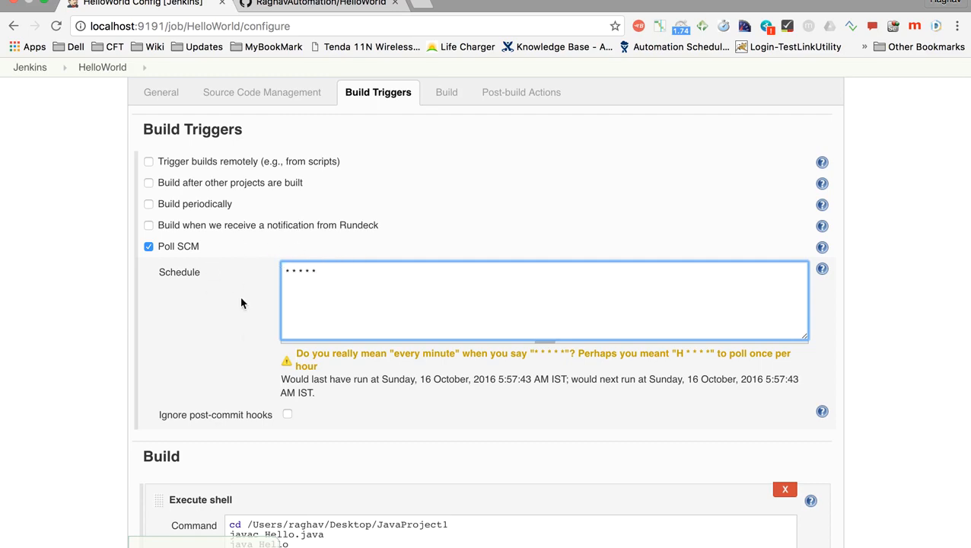
Step: Apply and save the HelloWorld job configuration
scroll(306, 225, up, 2)
scroll(306, 226, down, 4)
scroll(306, 225, down, 5)
click(232, 496)
click(185, 498)
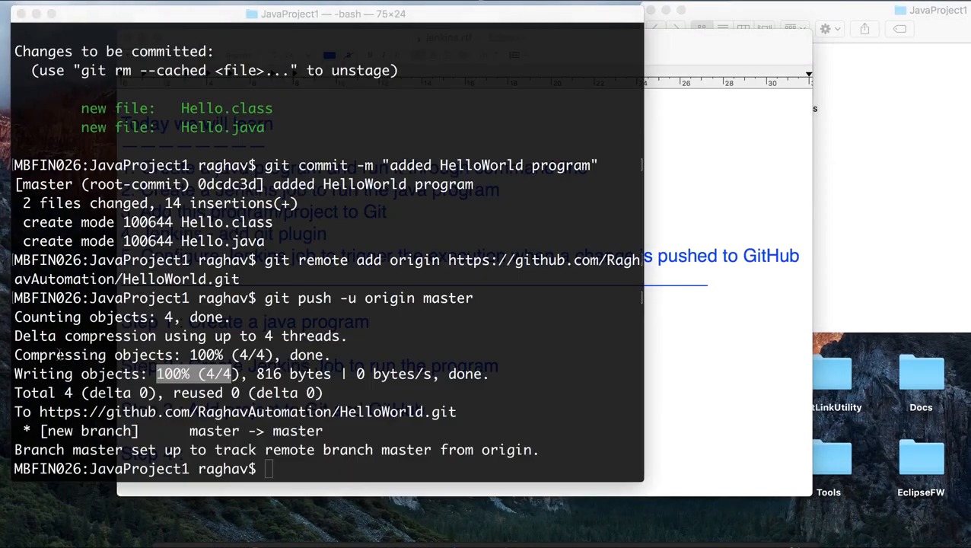
Step: Switch to Terminal, run dir > readme.txt to create readme.txt in JavaProject1, and select the file in Finder
click(831, 173)
click(714, 107)
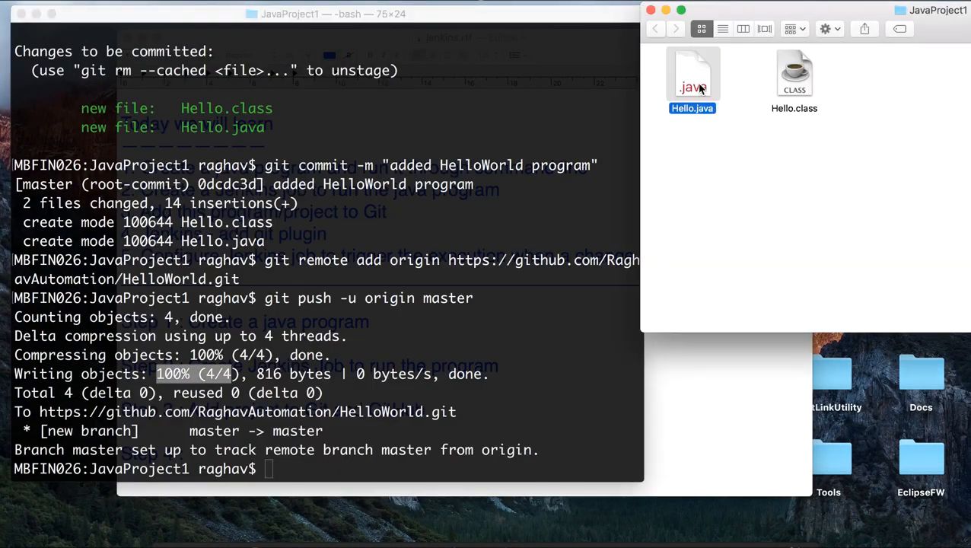
drag(478, 24, 475, 1)
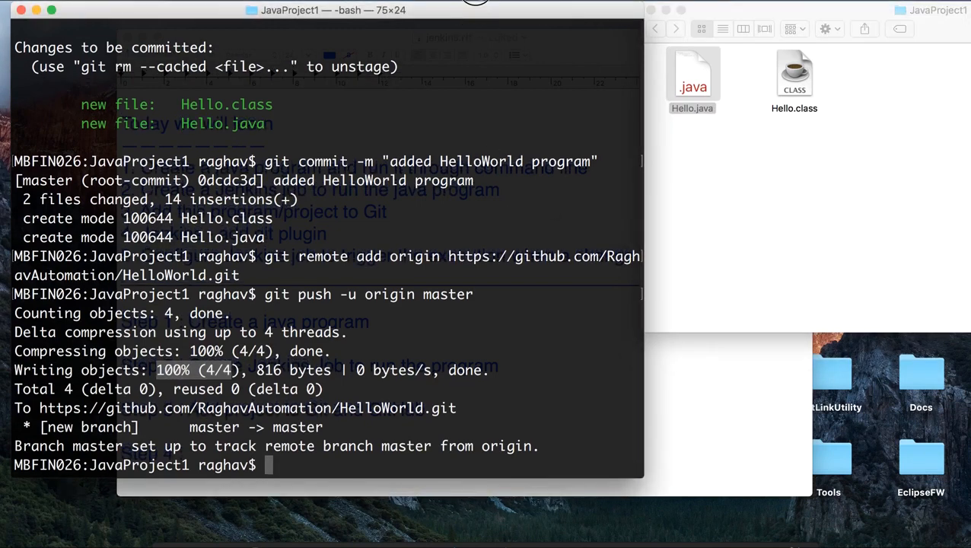
text(touch)
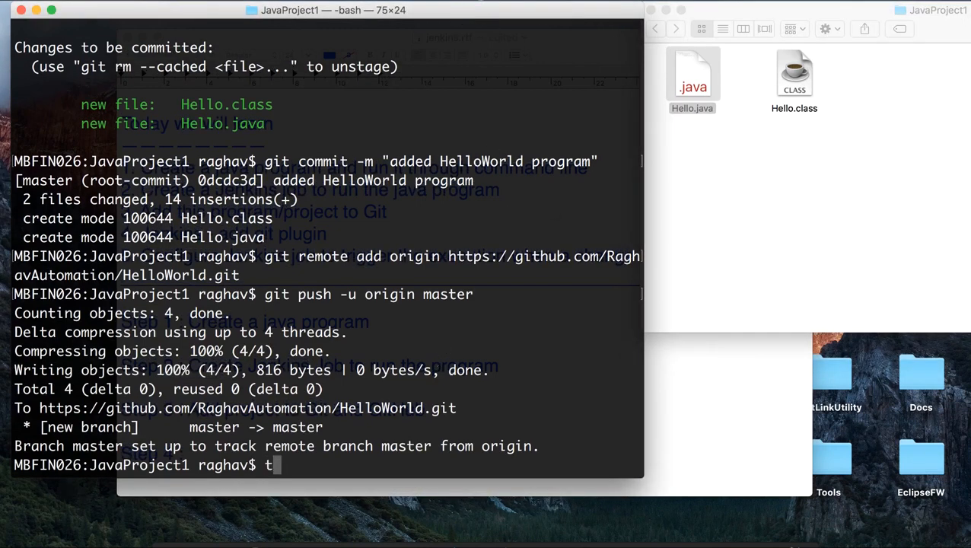
key(BackSpace)
key(BackSpace)
key(BackSpace)
key(BackSpace)
key(BackSpace)
key(BackSpace)
text(dir > readme.txt)
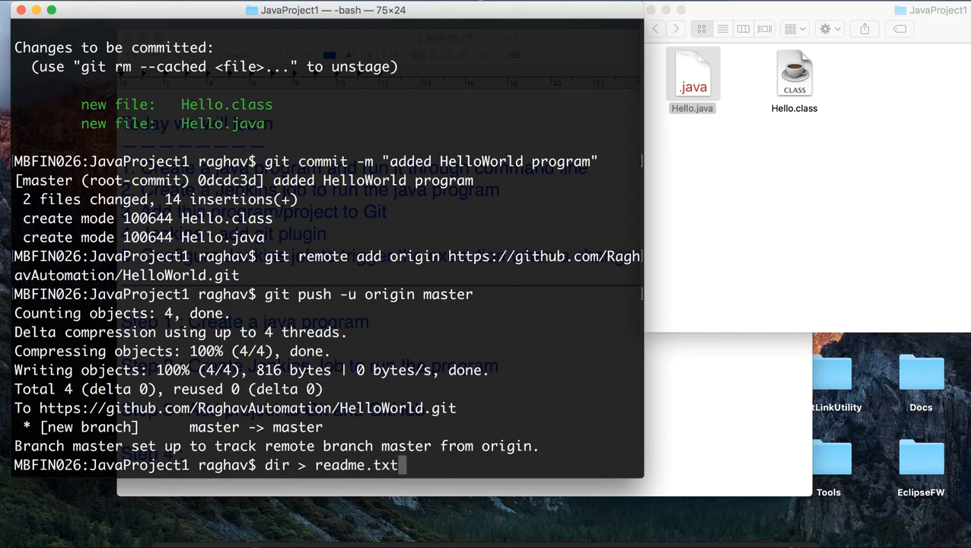
key(Return)
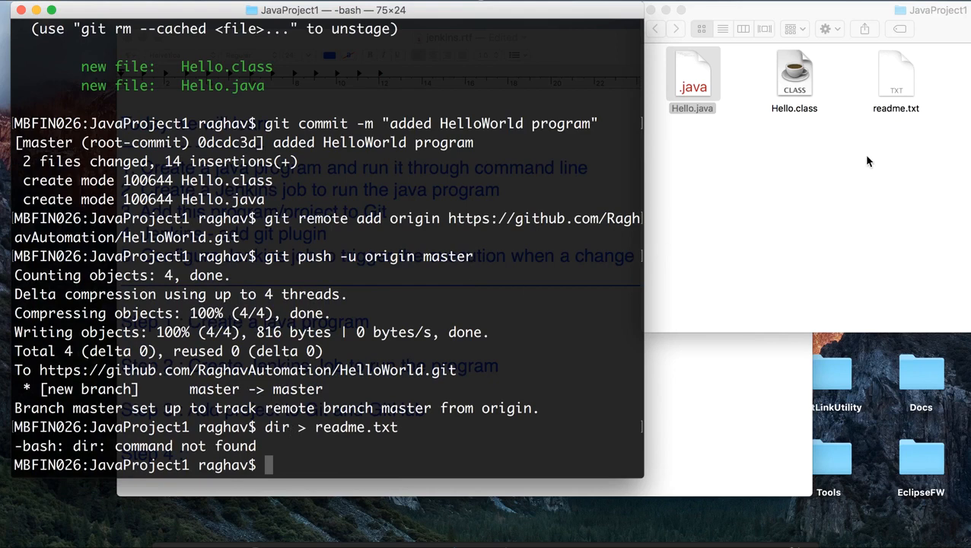
click(898, 101)
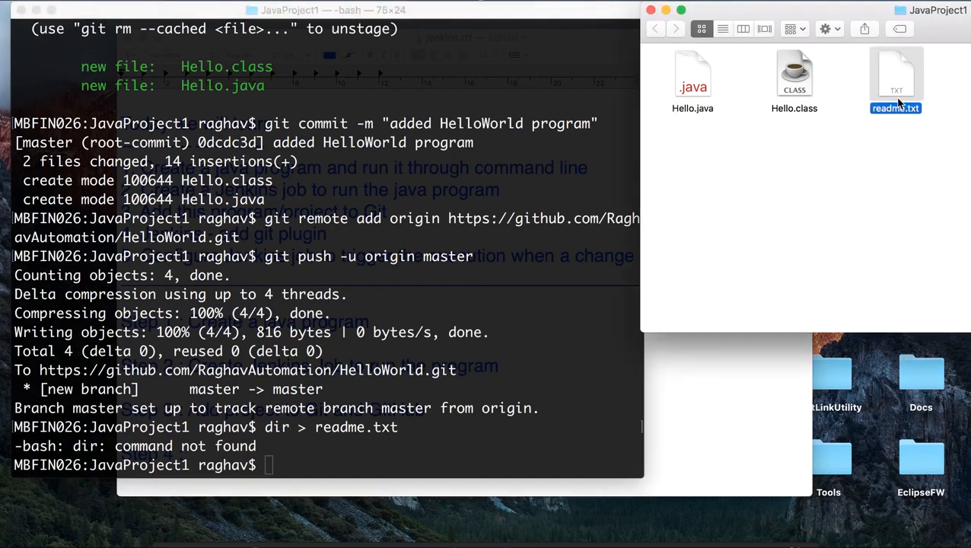
Step: Create index.html in JavaProject1 with the touch command and move its icon below the other files in Finder
click(320, 453)
text(touch )
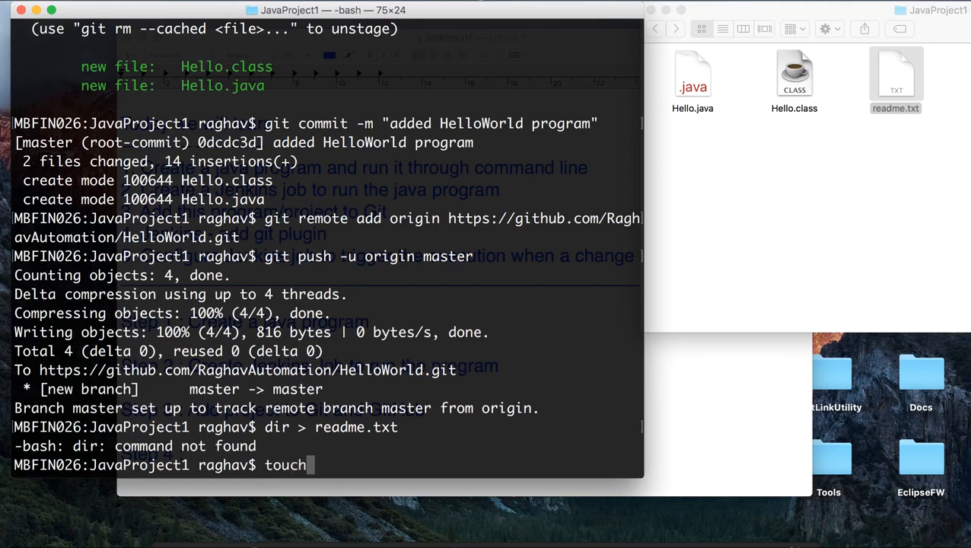
text(index.html)
key(Return)
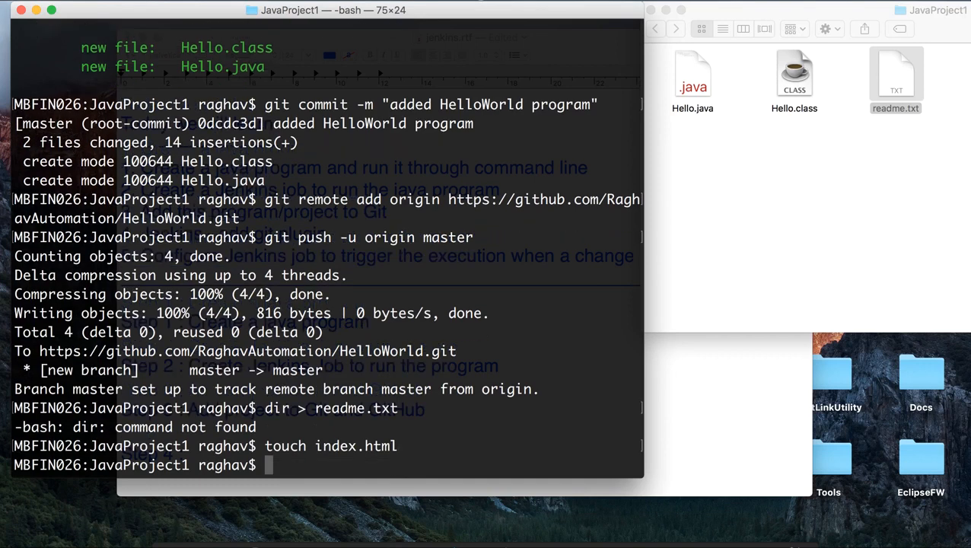
drag(844, 13, 610, 48)
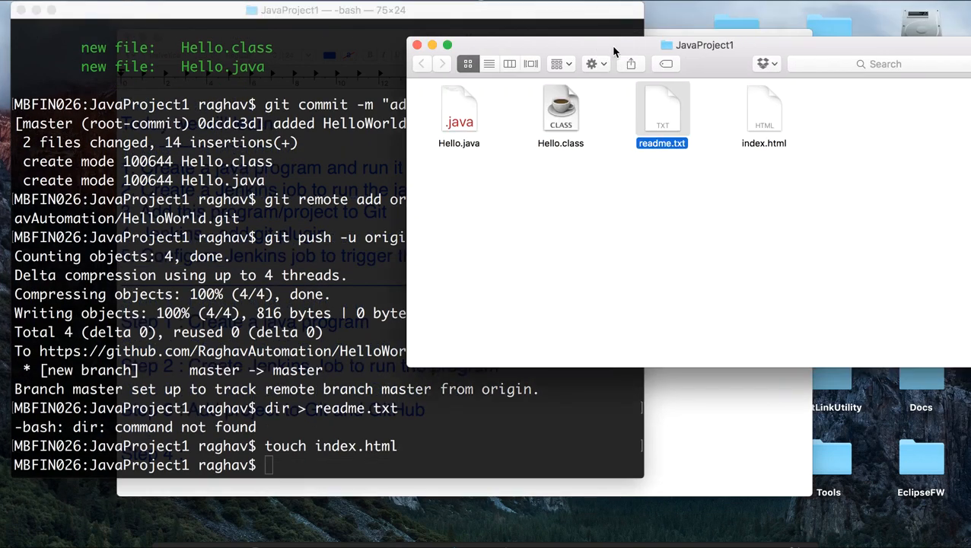
drag(764, 114, 485, 207)
drag(559, 48, 798, 14)
Step: Stage the new files in the Git repository with git add ., running git status before and after
click(371, 409)
text(git status)
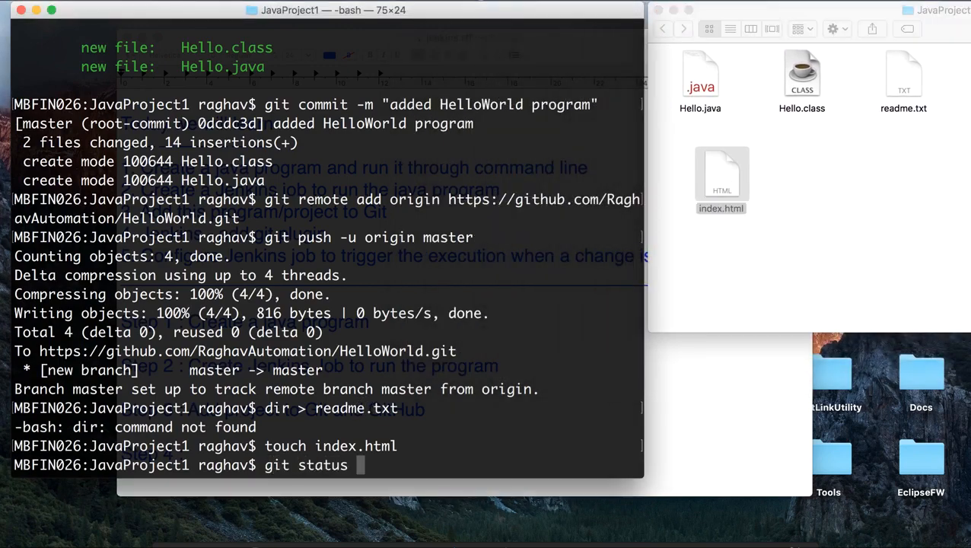
key(Return)
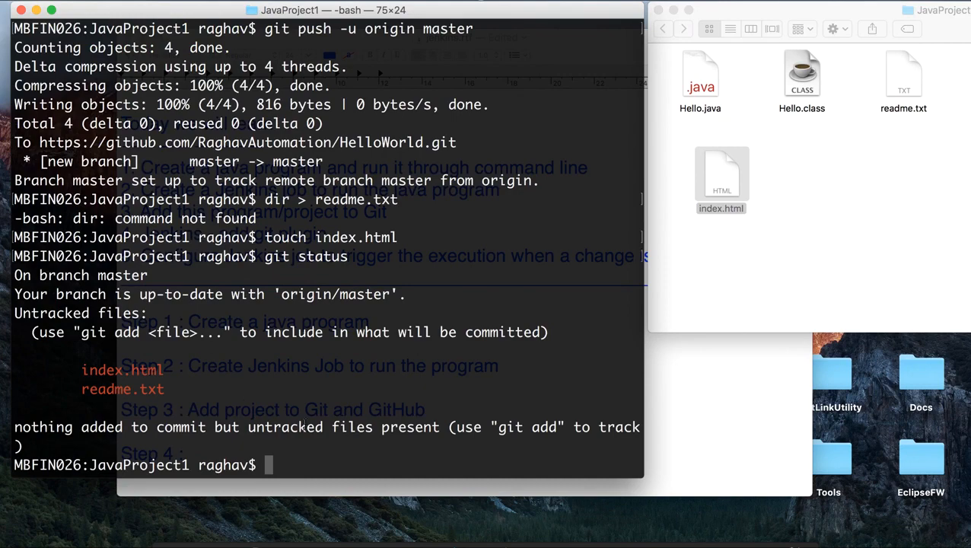
text(git add .)
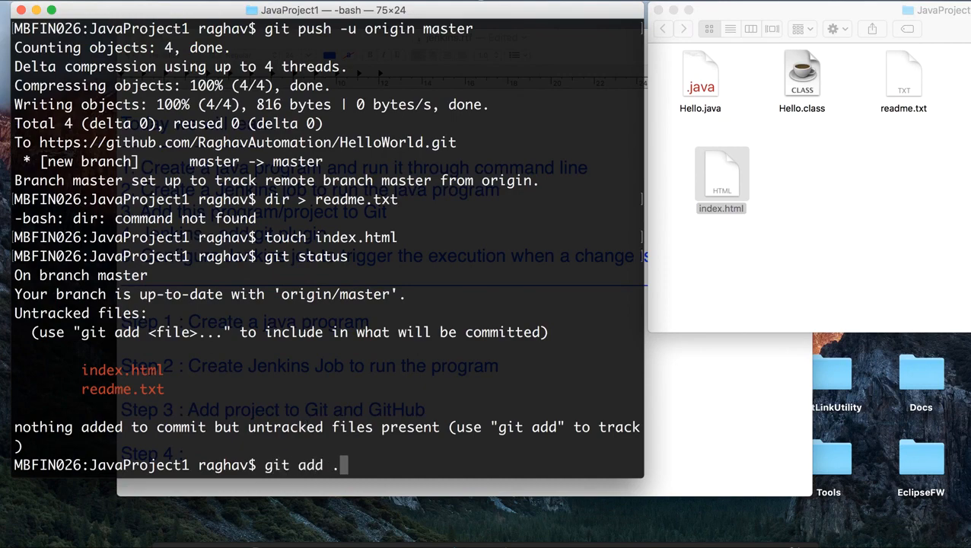
key(Return)
text(git statu)
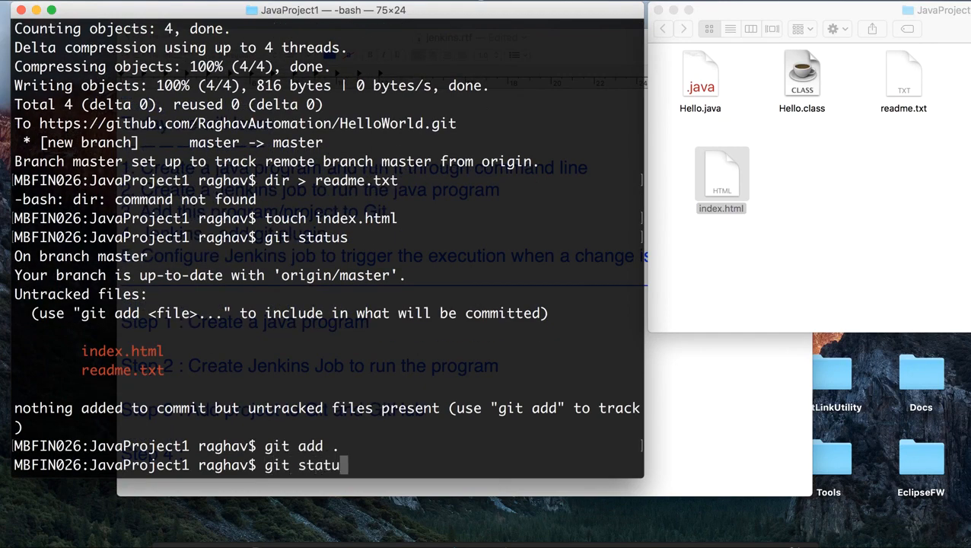
text(s)
key(Return)
Step: Commit the staged files with the message "new files added"
text(git commit )
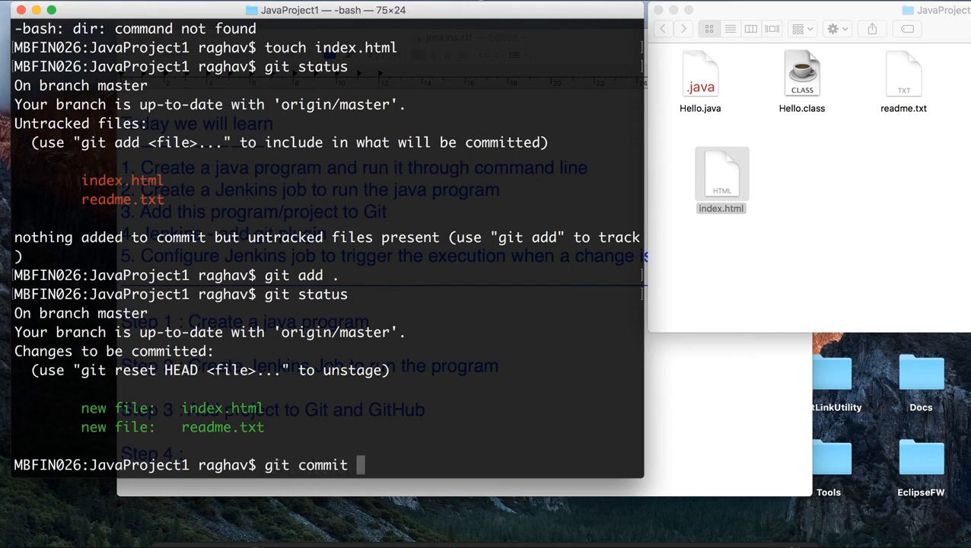
text(-m "new fil)
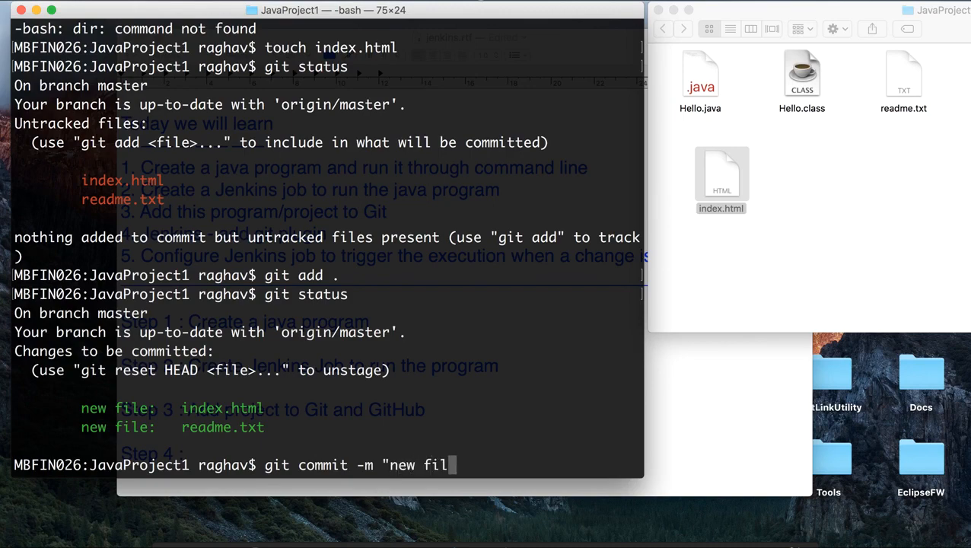
text(es added")
key(Return)
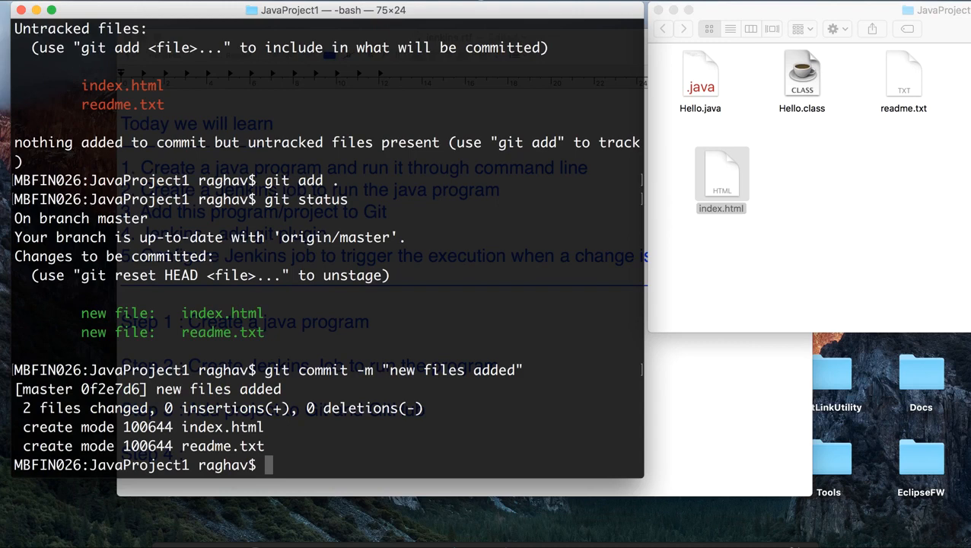
Step: Push the commit to GitHub with git push -u origin master
text(git push )
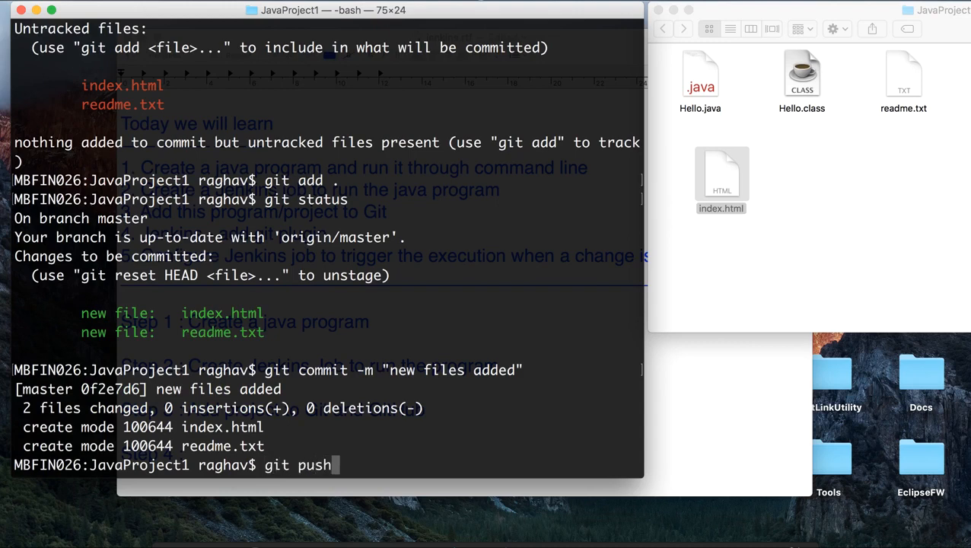
text(-u origin )
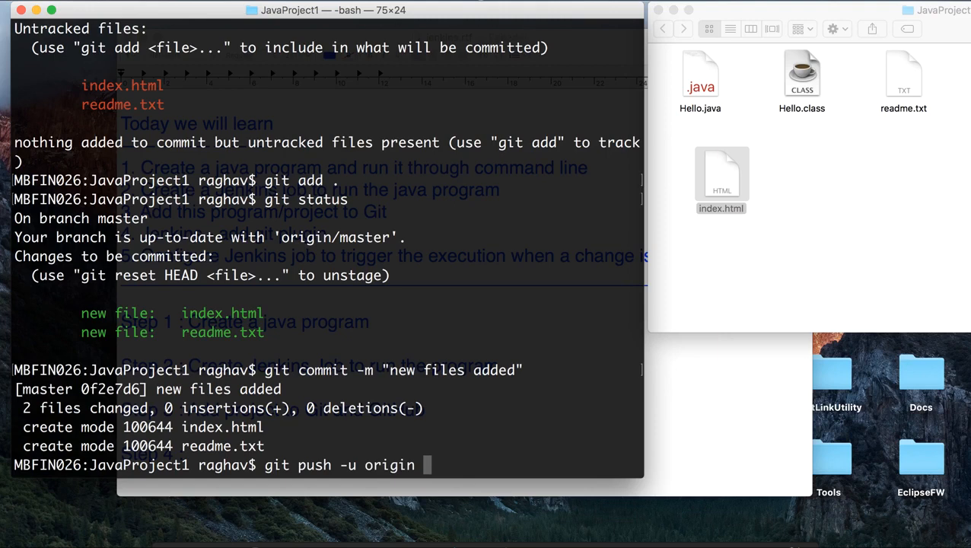
text(master)
key(Return)
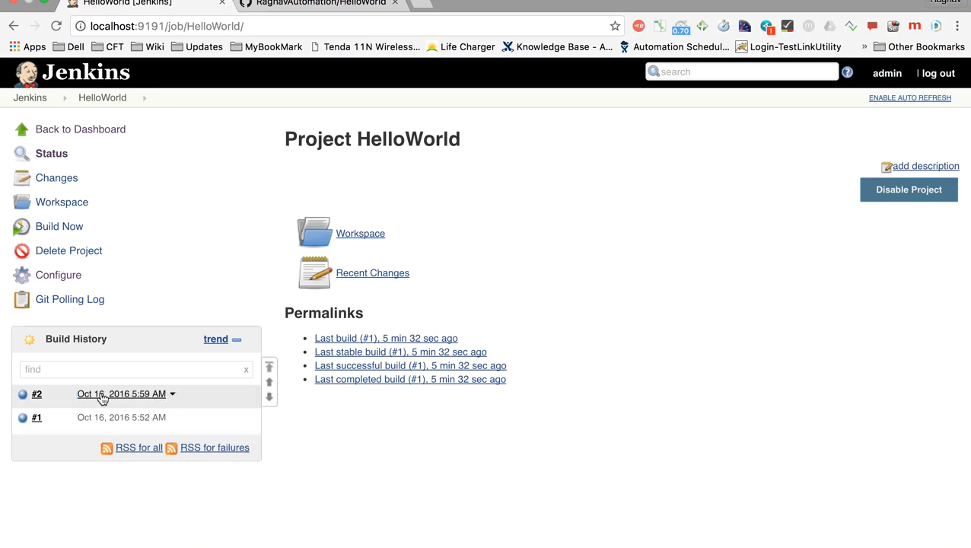
Step: Open the console output of HelloWorld build #2 in Jenkins and examine its trigger, program output and final status
click(173, 395)
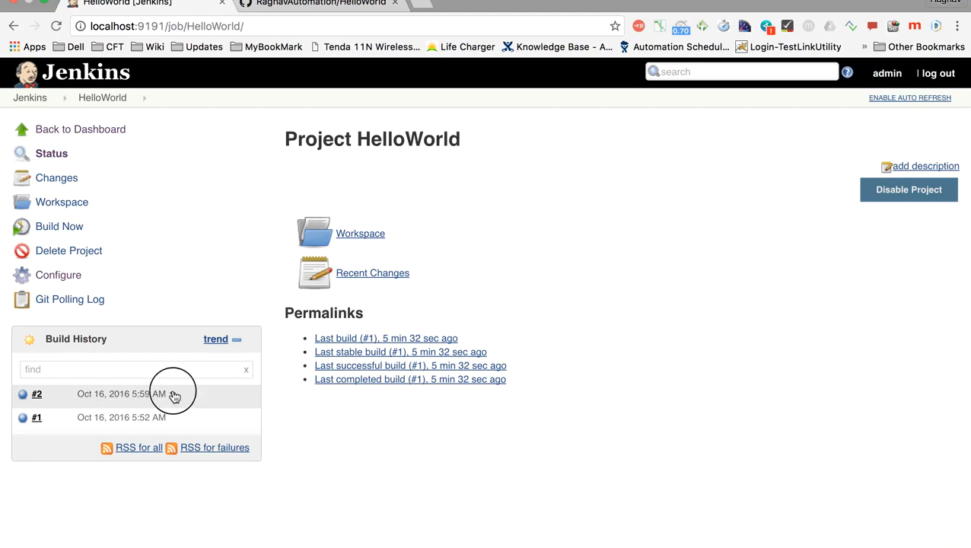
click(169, 465)
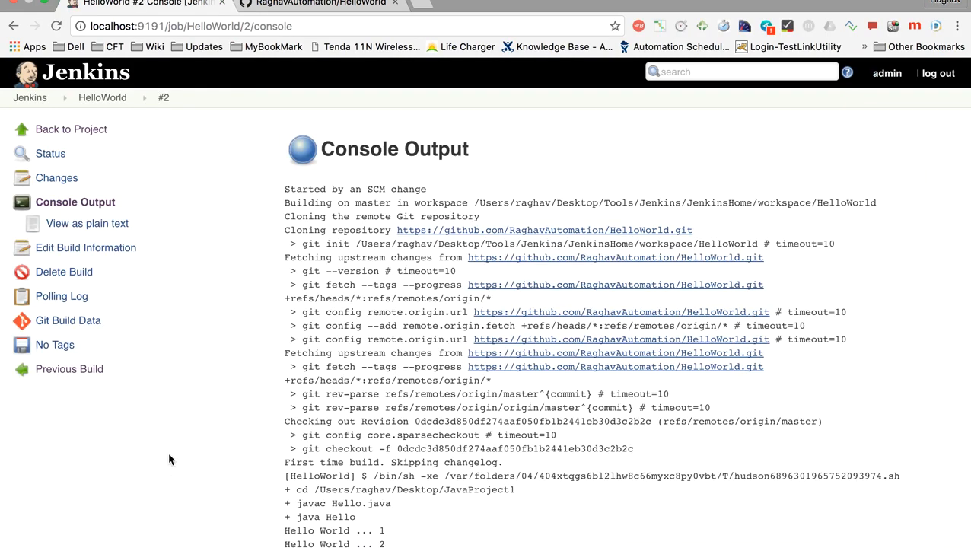
drag(289, 196, 434, 190)
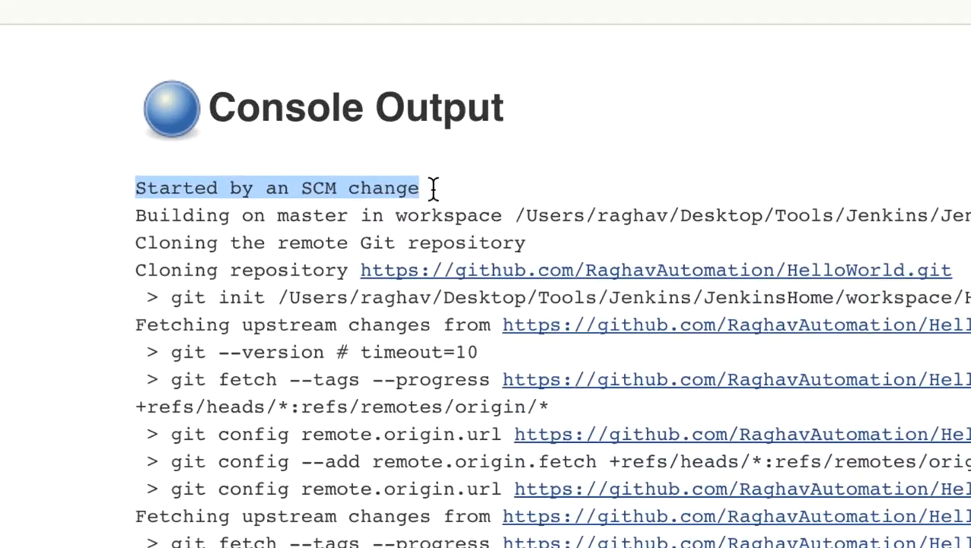
click(323, 190)
scroll(323, 189, down, 5)
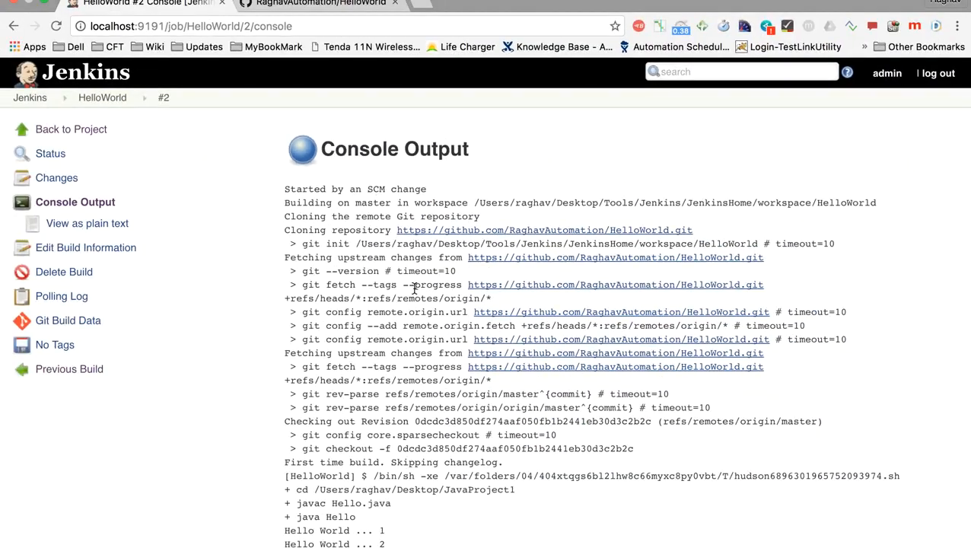
scroll(415, 288, down, 4)
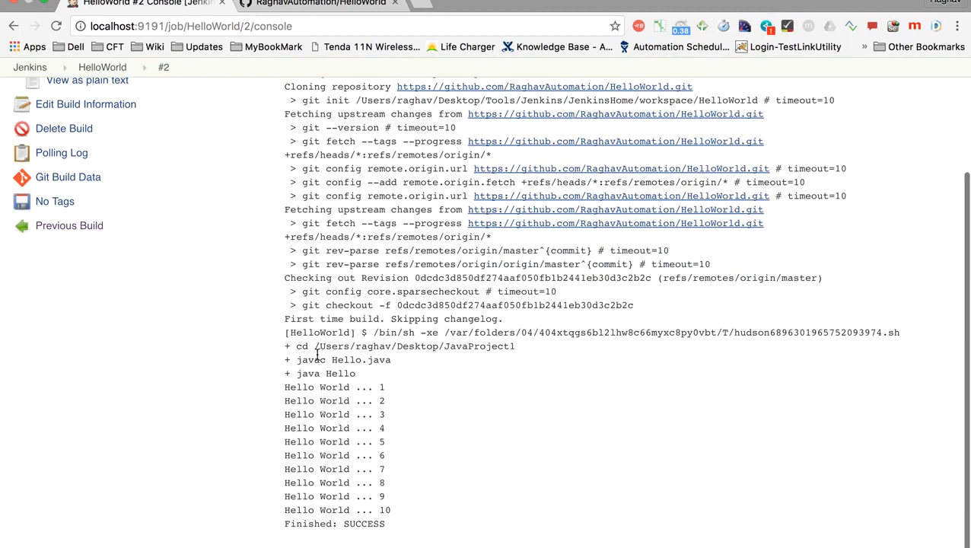
drag(285, 388, 390, 506)
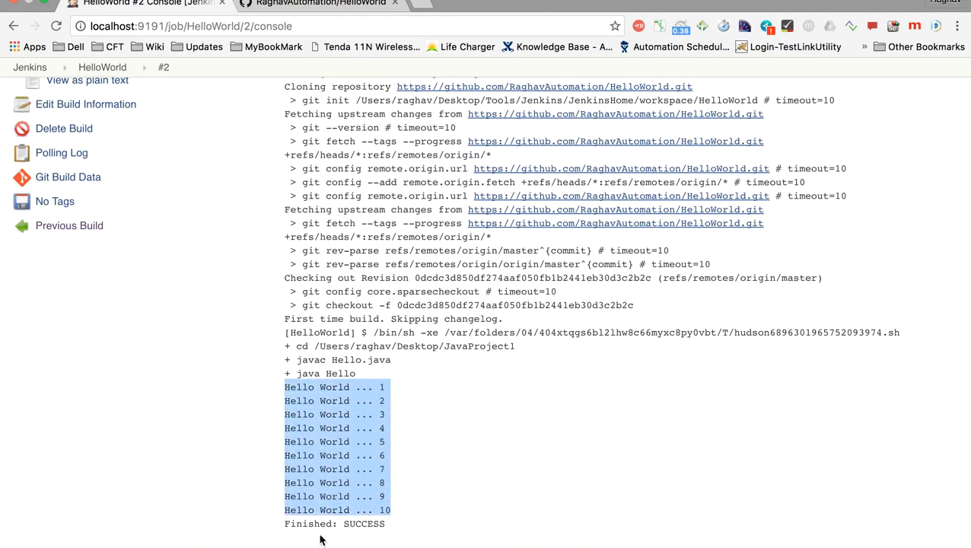
click(284, 520)
drag(285, 520, 395, 520)
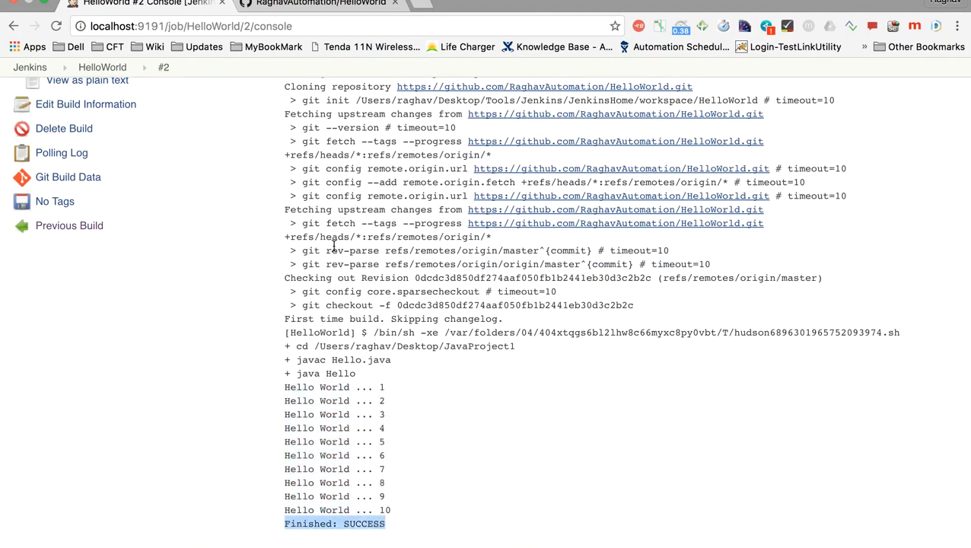
Step: Switch to the jenkins.rtf notes and go back to the beginning of the document
key(ctrl+Left)
click(647, 375)
scroll(317, 317, up, 3)
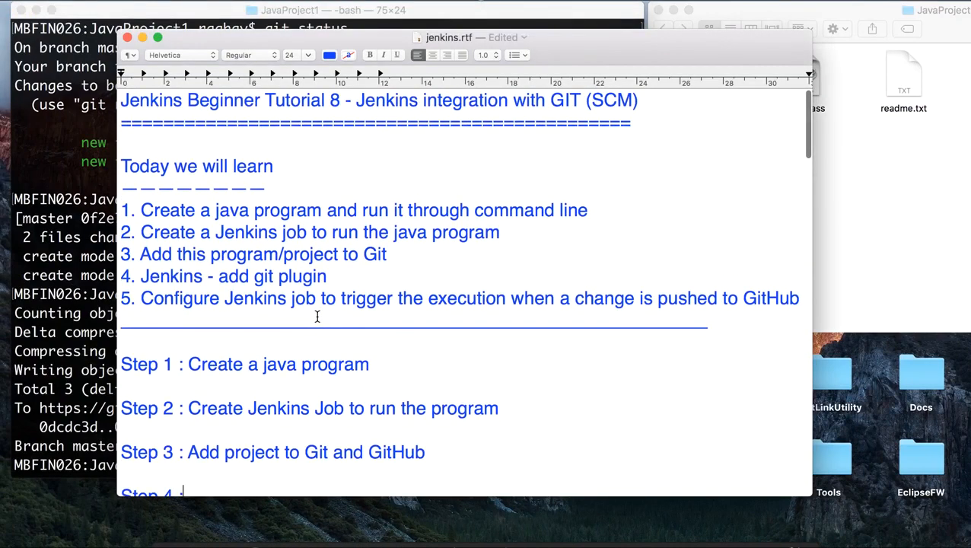